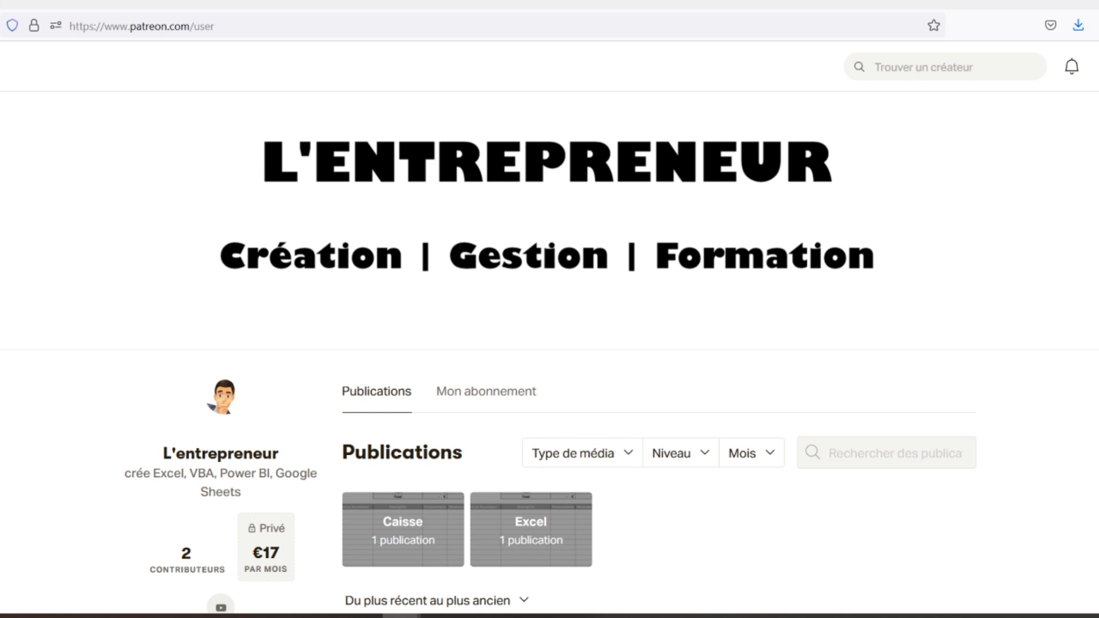
Examine the publications on the L'entrepreneur Patreon page, including the Feuilles de caisse post with its caisse.xlsx attachment.
{"action": "scroll", "coordinate": [548, 352], "scroll_direction": "down", "scroll_amount": 3}
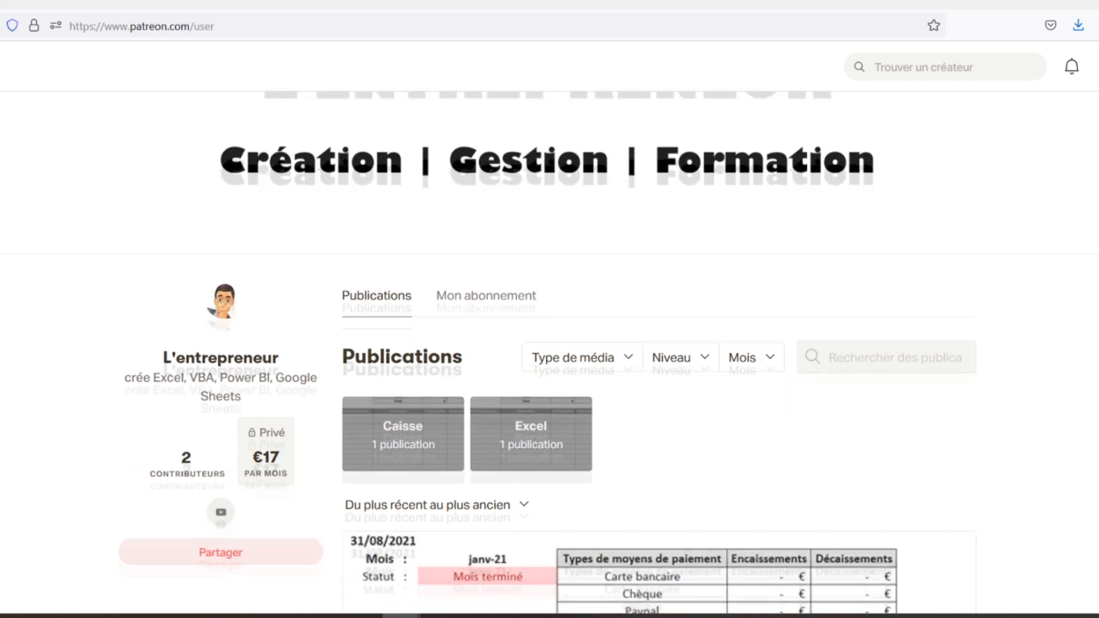
{"action": "scroll", "coordinate": [548, 353], "scroll_direction": "down", "scroll_amount": 2}
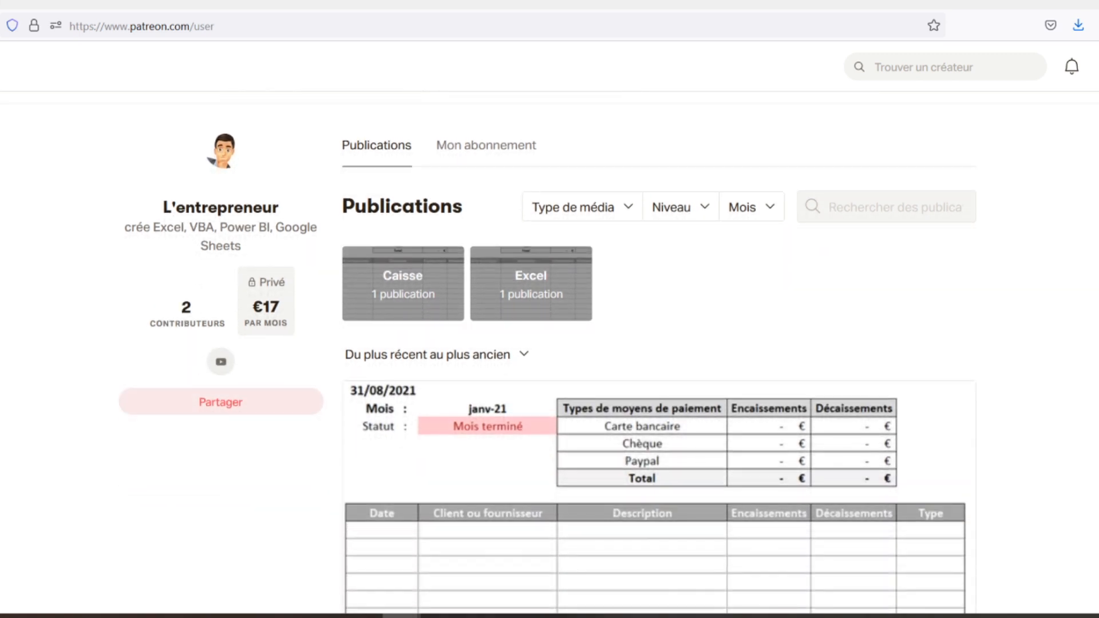
{"action": "scroll", "coordinate": [548, 353], "scroll_direction": "down", "scroll_amount": 3}
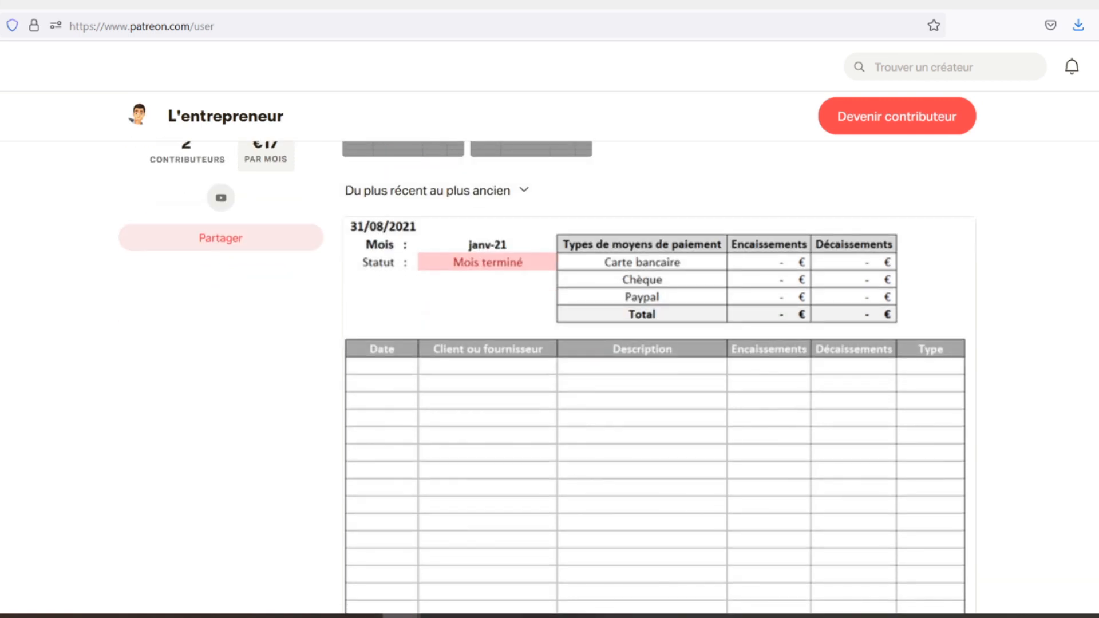
{"action": "scroll", "coordinate": [548, 353], "scroll_direction": "down", "scroll_amount": 2}
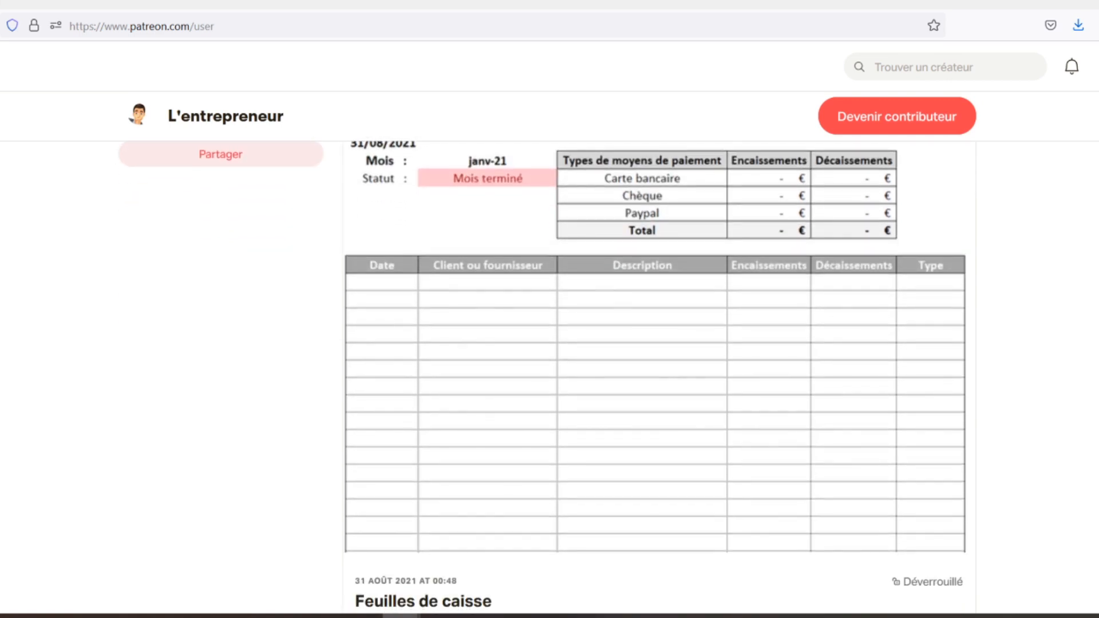
{"action": "scroll", "coordinate": [547, 353], "scroll_direction": "down", "scroll_amount": 2}
{"action": "scroll", "coordinate": [548, 353], "scroll_direction": "down", "scroll_amount": 2}
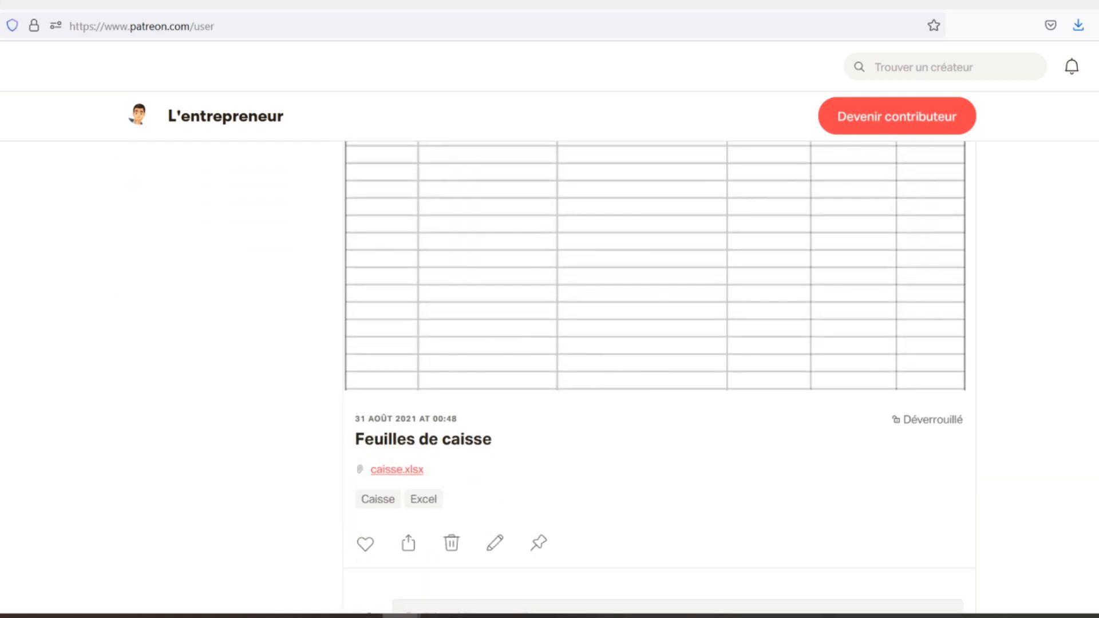
{"action": "scroll", "coordinate": [547, 353], "scroll_direction": "down", "scroll_amount": 2}
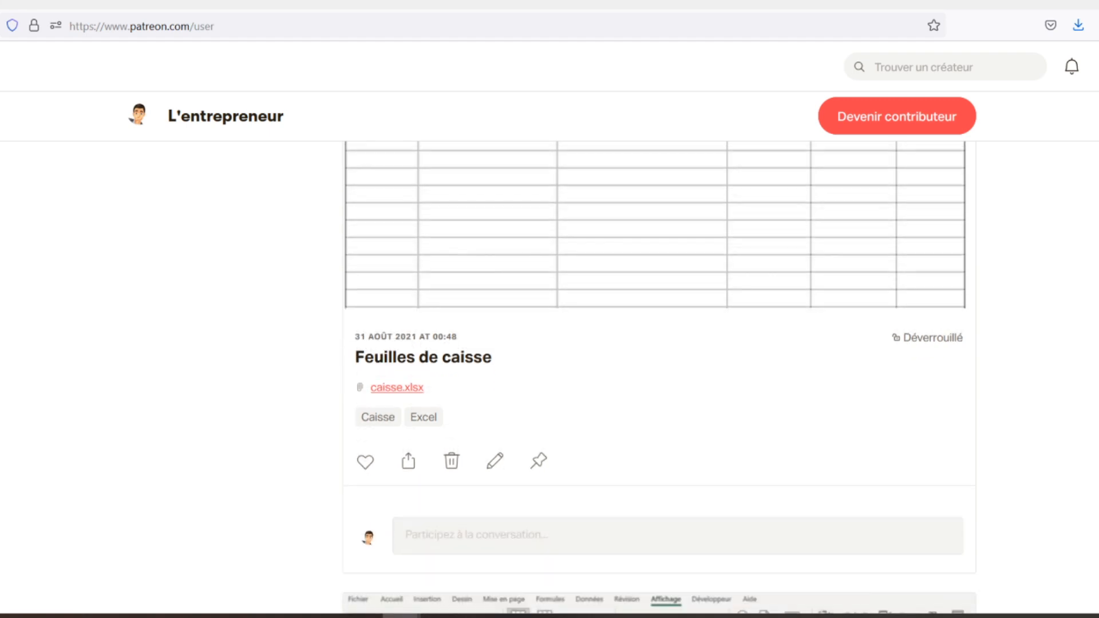
{"action": "scroll", "coordinate": [548, 352], "scroll_direction": "down", "scroll_amount": 2}
{"action": "scroll", "coordinate": [548, 353], "scroll_direction": "down", "scroll_amount": 2}
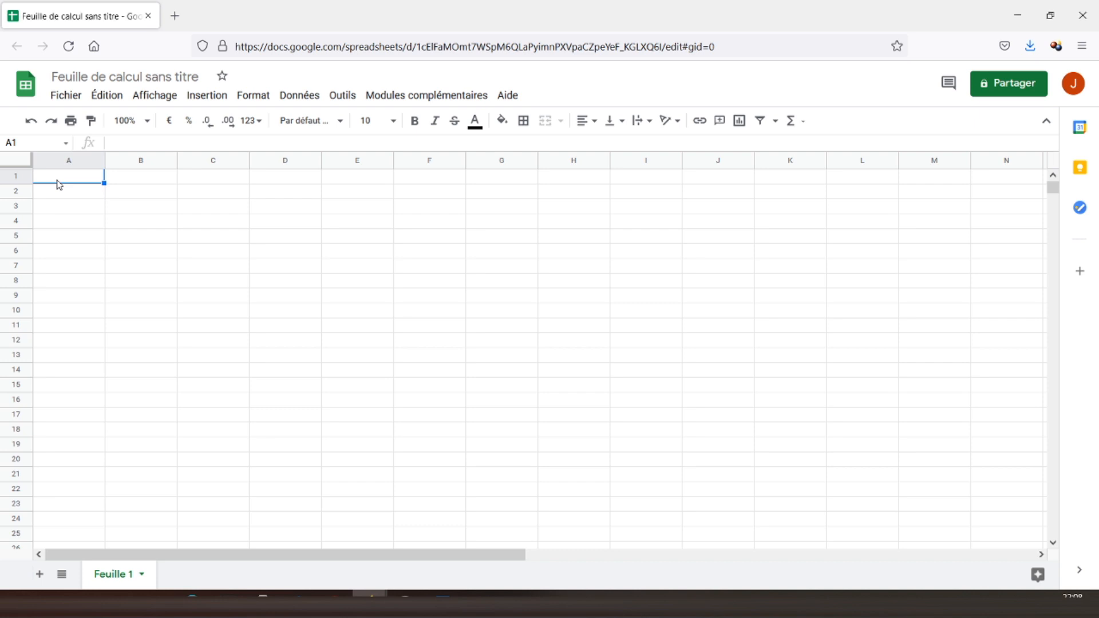
Enter the title "Registre des achats" in cell A1 of the blank Google Sheets spreadsheet.
{"action": "left_click", "coordinate": [71, 213]}
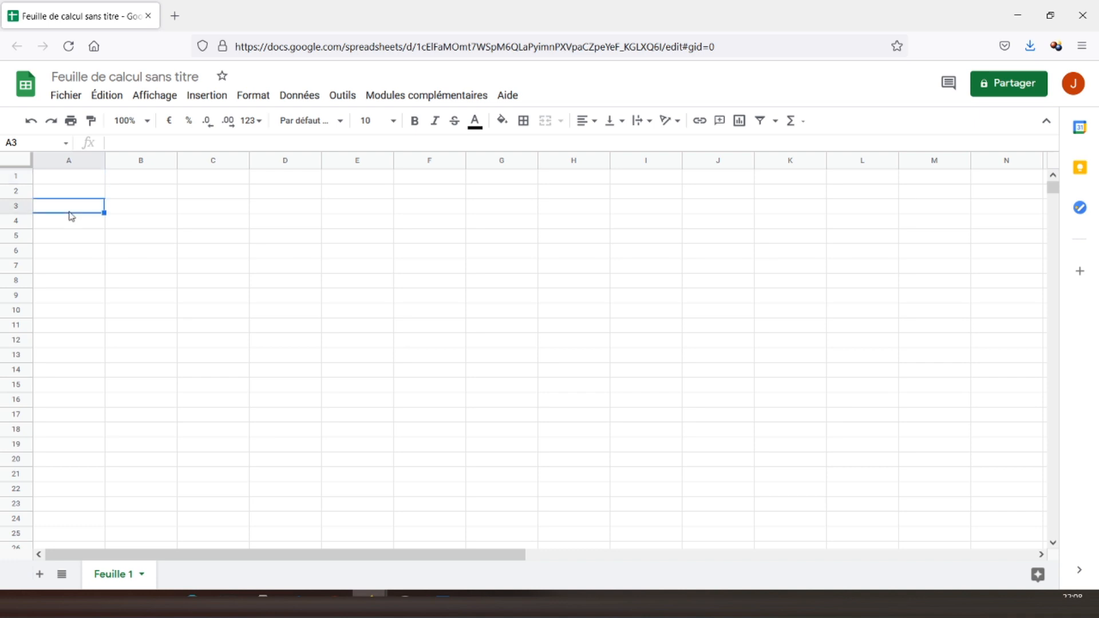
{"action": "left_click", "coordinate": [75, 182]}
{"action": "type", "text": "Registre des "}
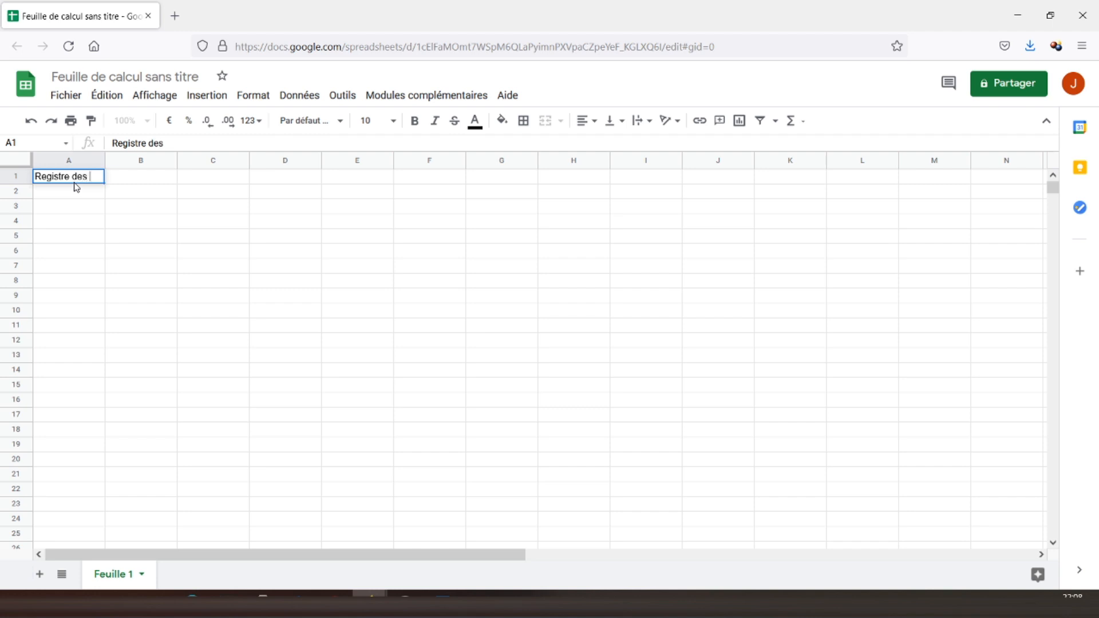
{"action": "type", "text": "achats"}
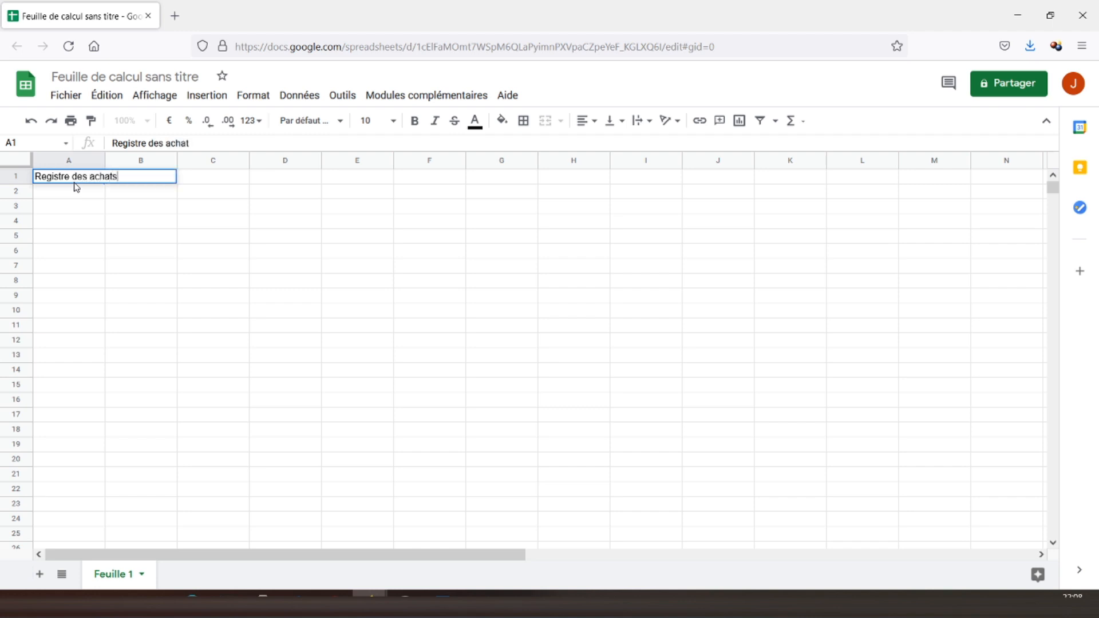
{"action": "key", "text": "Return"}
Format the title in cell A1 as bold with font size 14.
{"action": "left_click", "coordinate": [75, 182]}
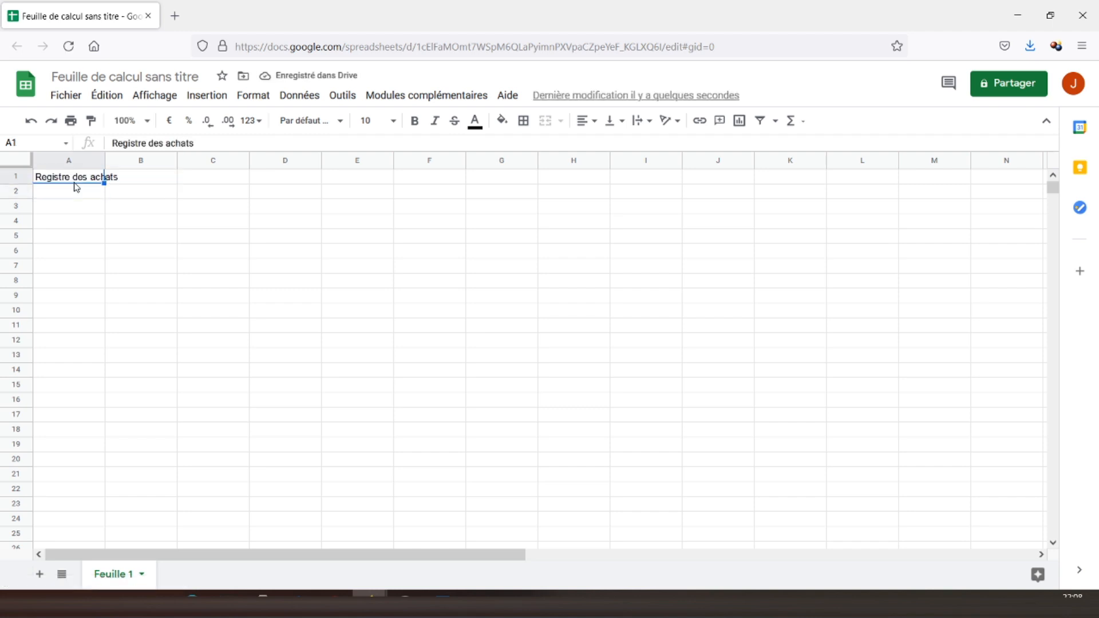
{"action": "left_click", "coordinate": [415, 127]}
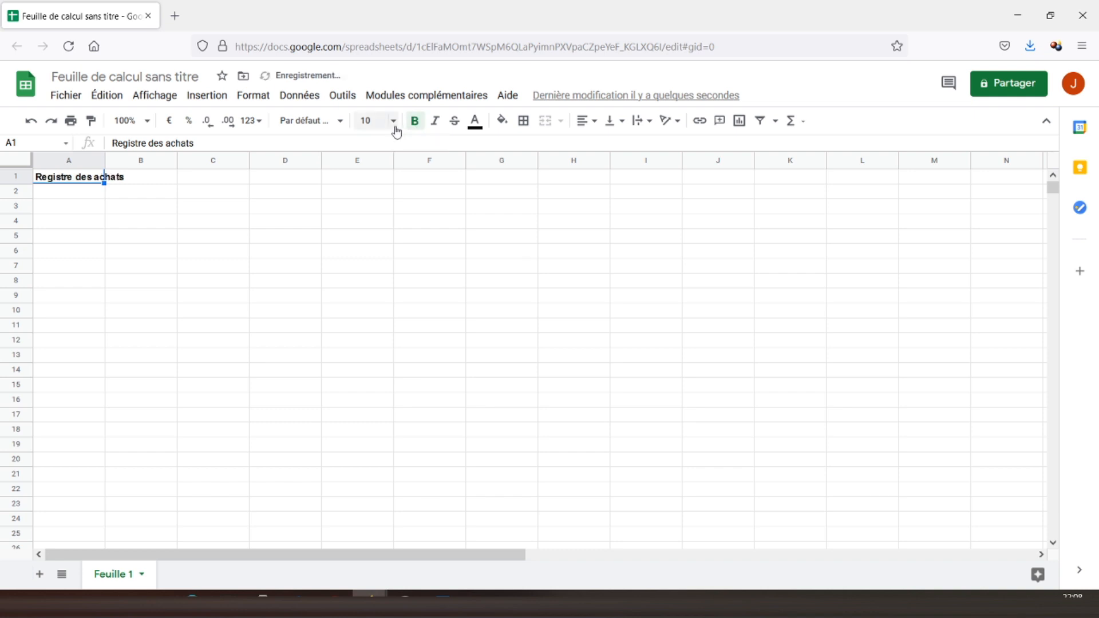
{"action": "left_click", "coordinate": [394, 123]}
{"action": "left_click", "coordinate": [368, 307]}
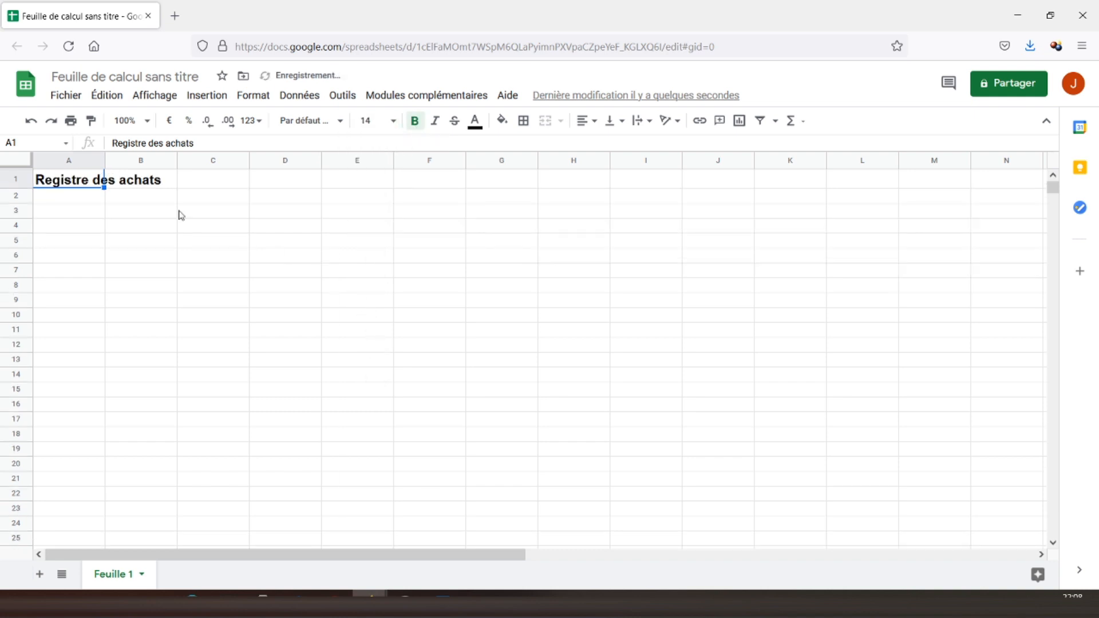
Enter the month "Janvier" in cell A2, directly below the title.
{"action": "key", "text": "Down"}
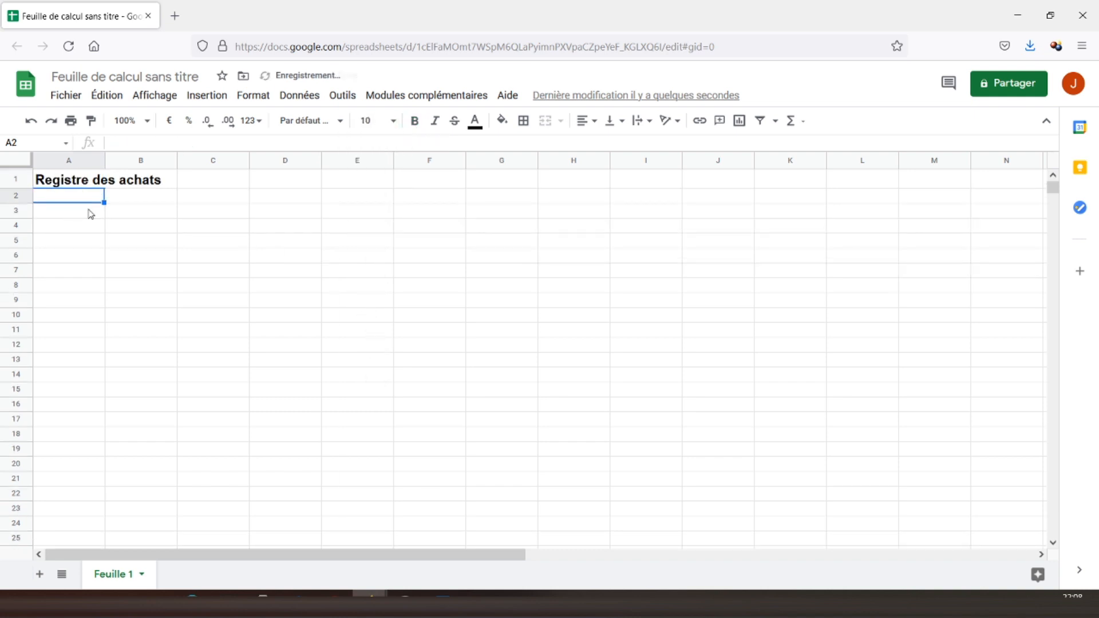
{"action": "type", "text": "Janvier"}
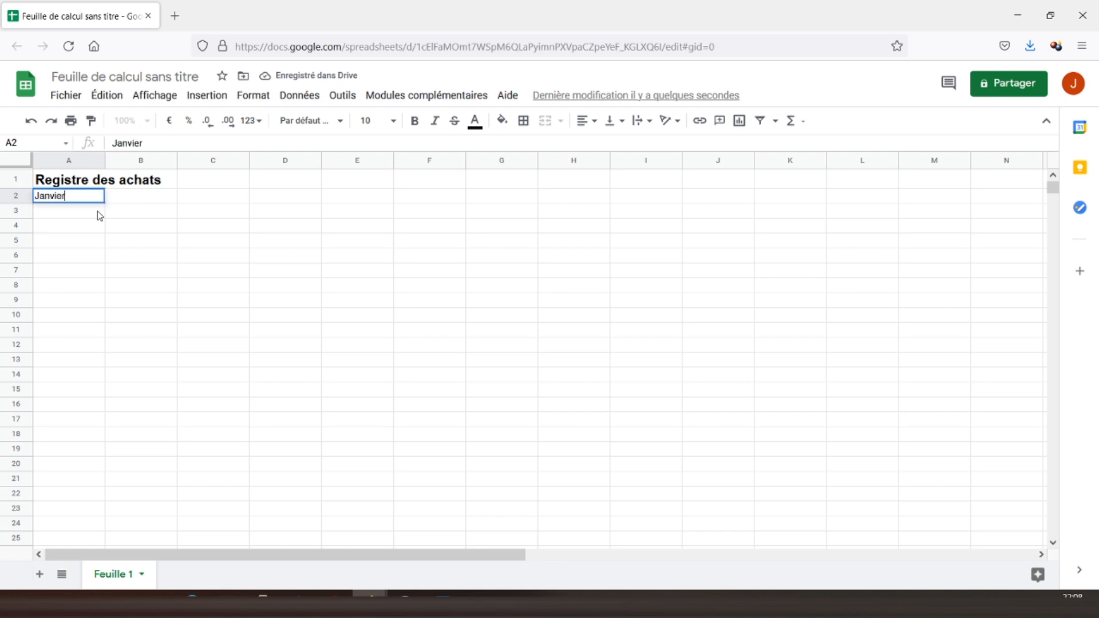
{"action": "key", "text": "Return"}
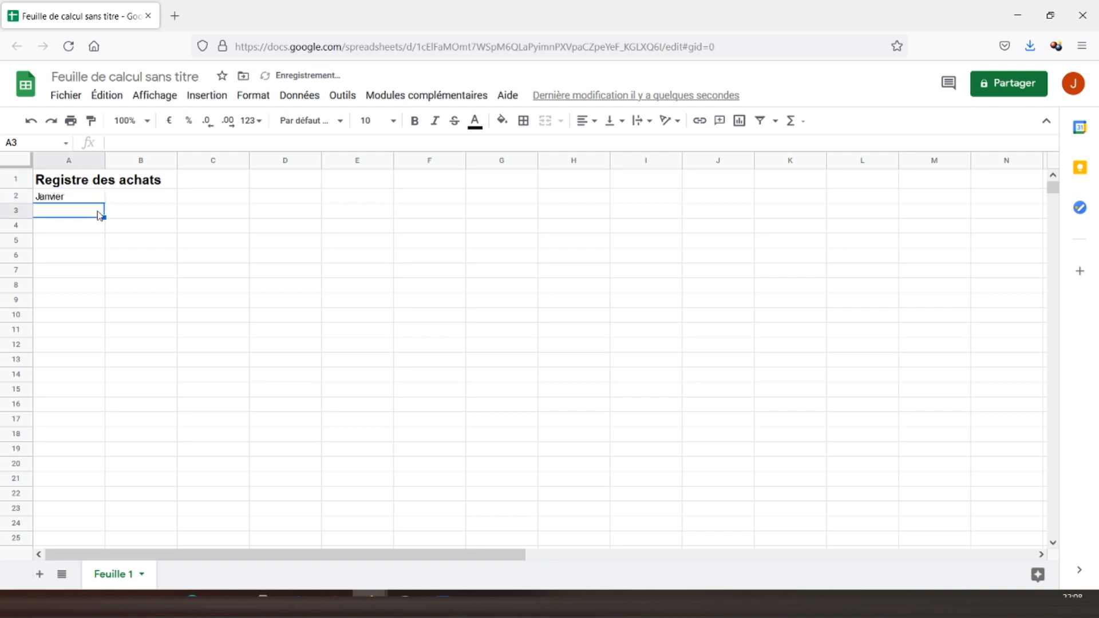
Format the month name in cell A2 as bold with font size 14.
{"action": "left_click", "coordinate": [96, 197]}
{"action": "left_click", "coordinate": [416, 123]}
{"action": "left_click", "coordinate": [392, 121]}
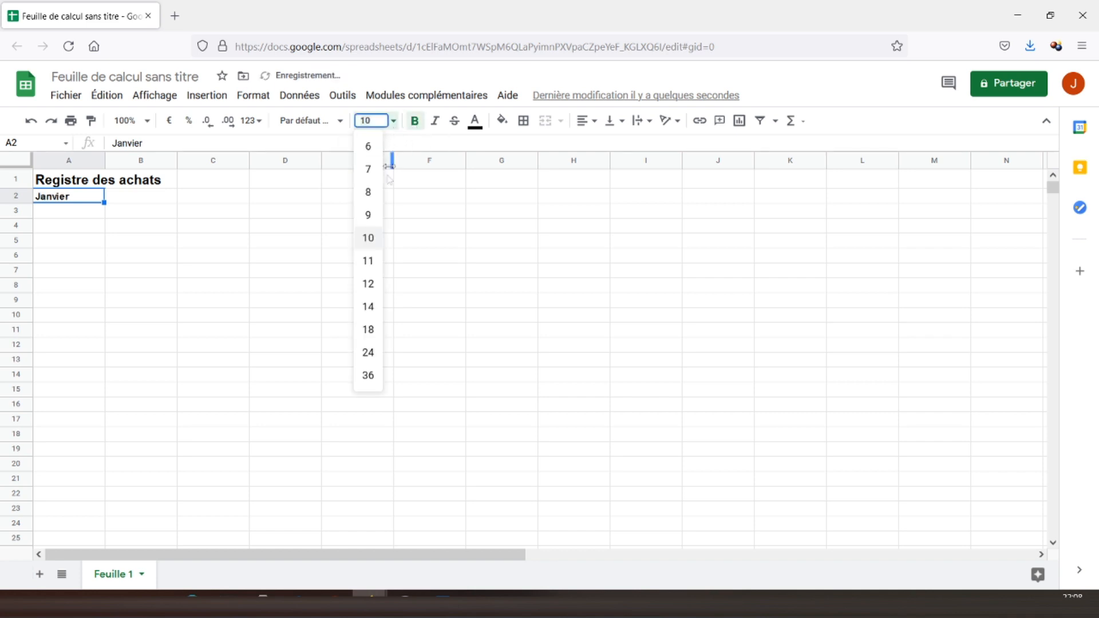
{"action": "left_click", "coordinate": [367, 329]}
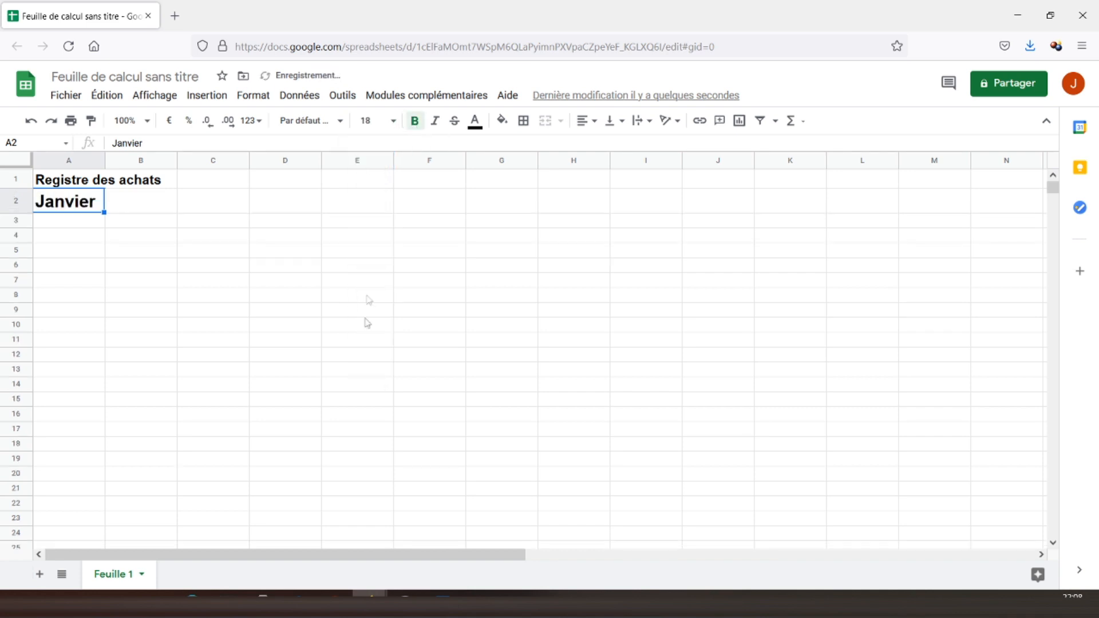
{"action": "left_click", "coordinate": [393, 121]}
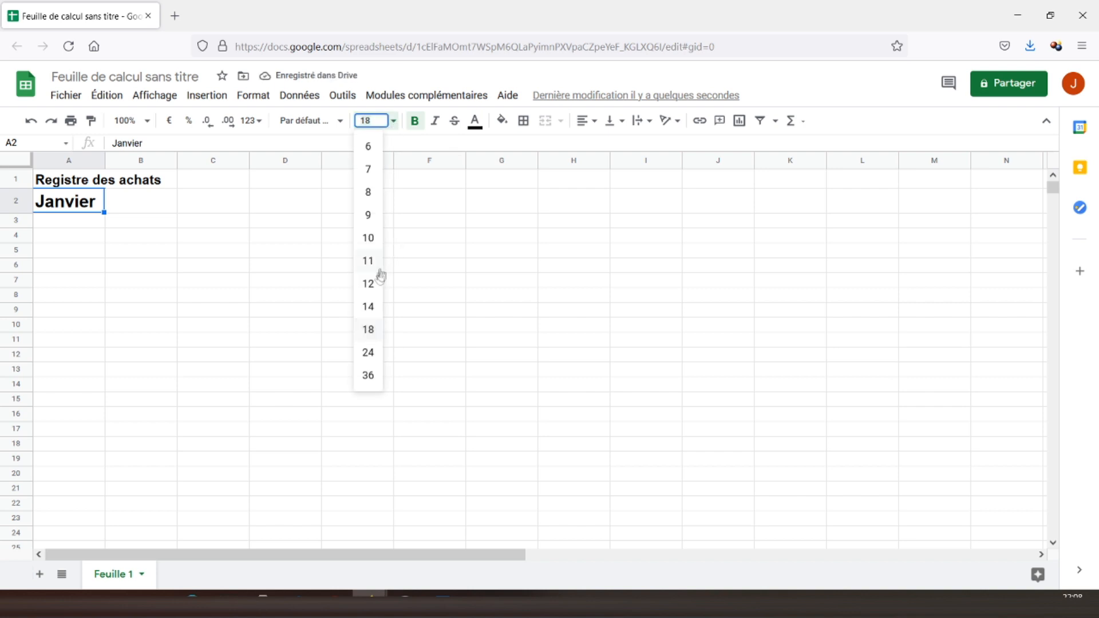
{"action": "left_click", "coordinate": [368, 306]}
{"action": "left_click", "coordinate": [65, 217]}
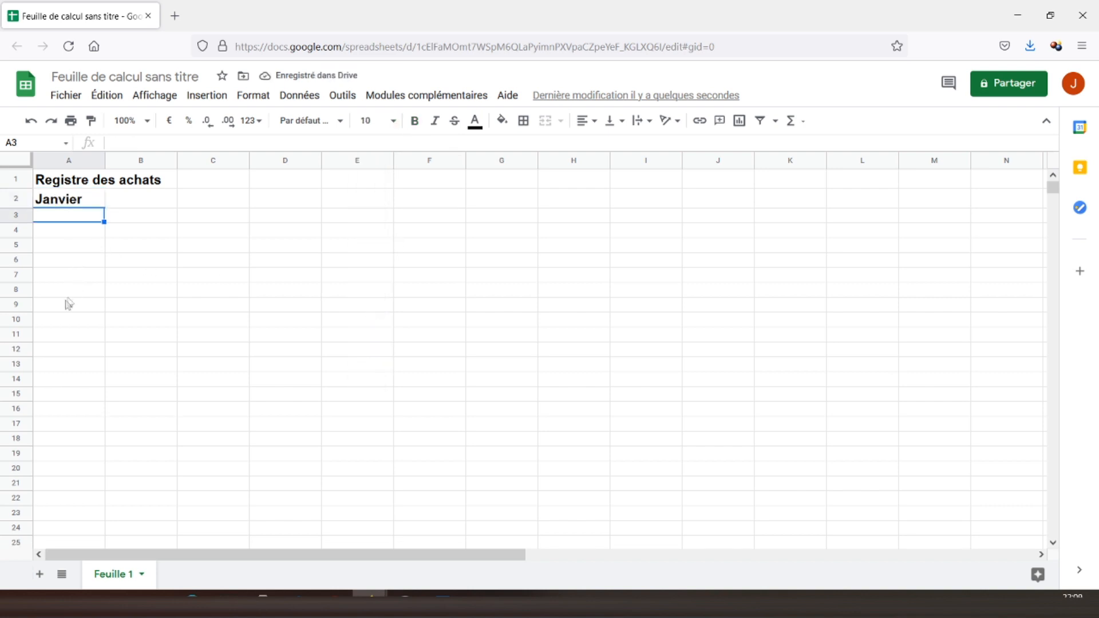
Enter the column headers Date, Référence, Fournisseur, Nature, Montant and Règlement in cells A10 to F10.
{"action": "left_click", "coordinate": [64, 324]}
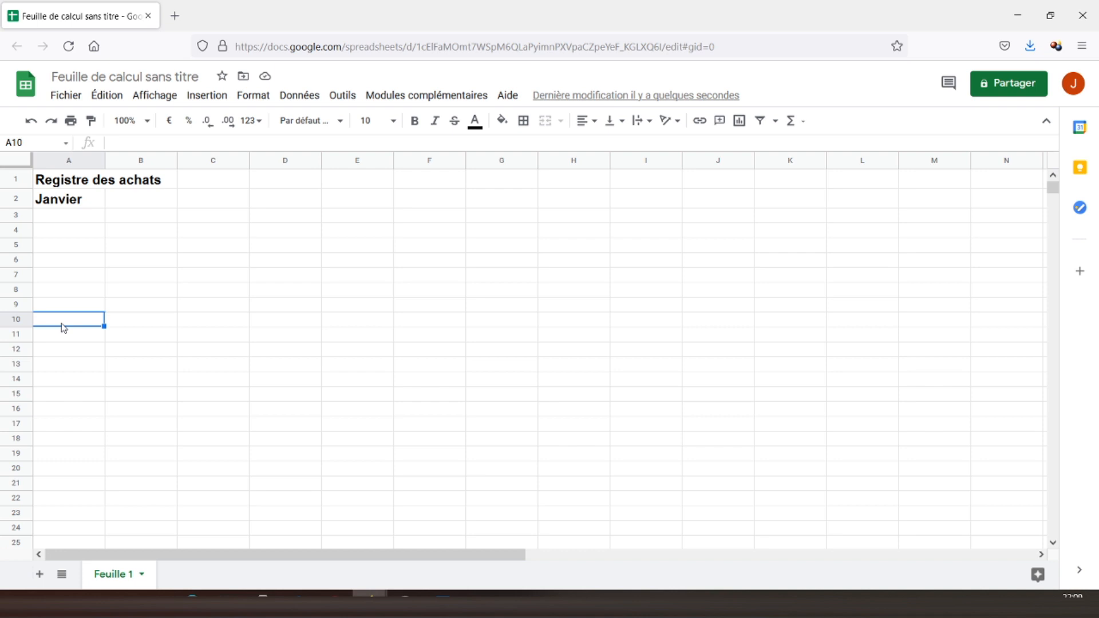
{"action": "type", "text": "Date"}
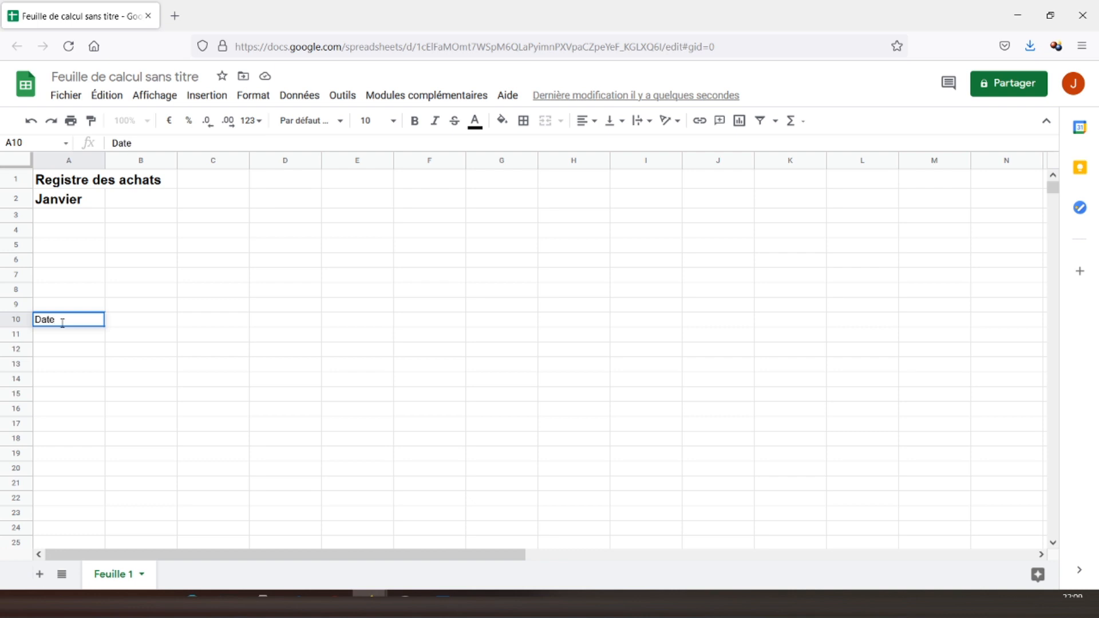
{"action": "key", "text": "Tab"}
{"action": "type", "text": "R"}
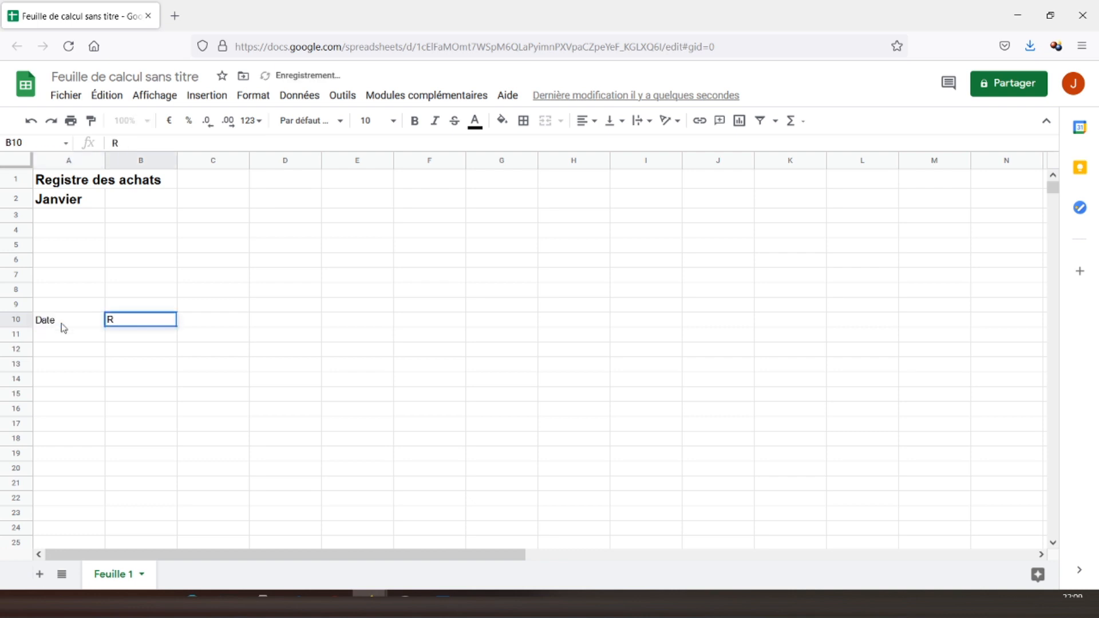
{"action": "type", "text": "éférence"}
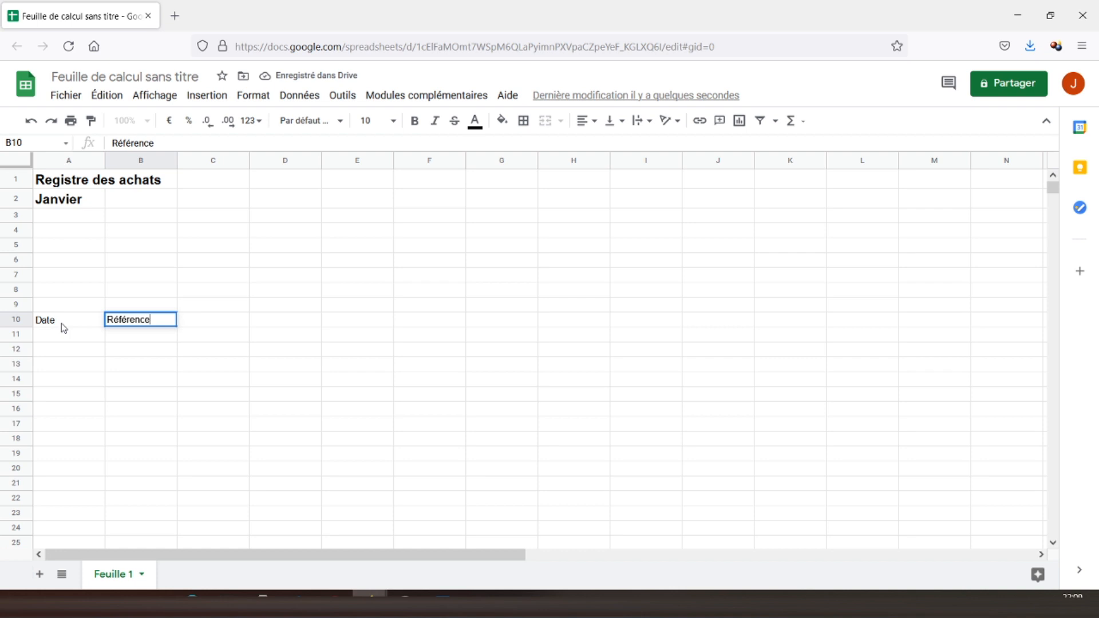
{"action": "key", "text": "Tab"}
{"action": "type", "text": "Fournisseur"}
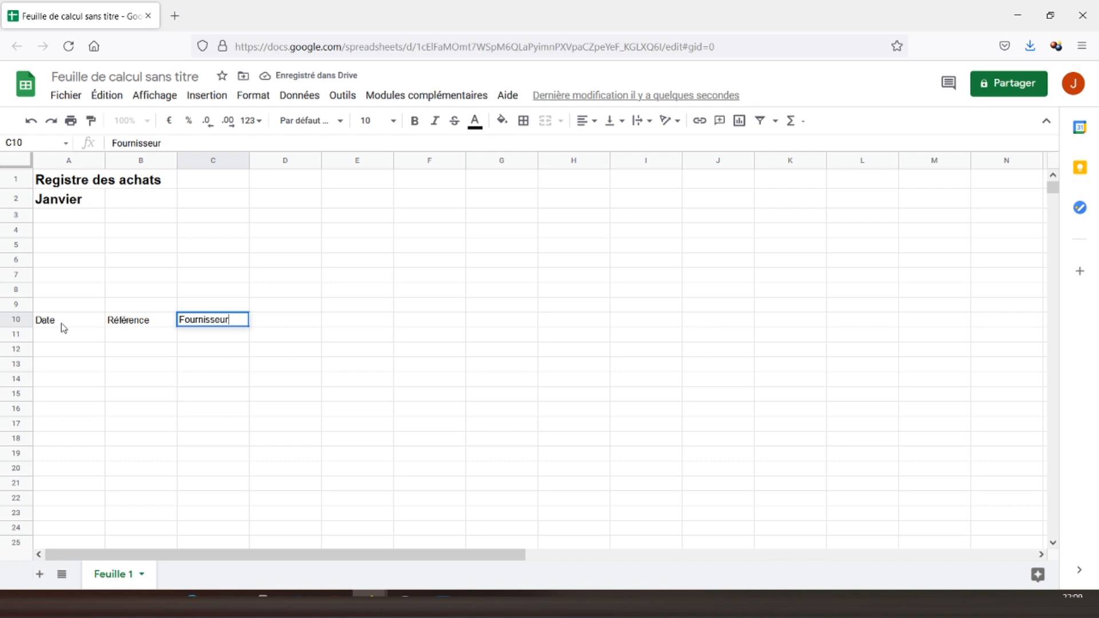
{"action": "key", "text": "Tab"}
{"action": "type", "text": "Nature"}
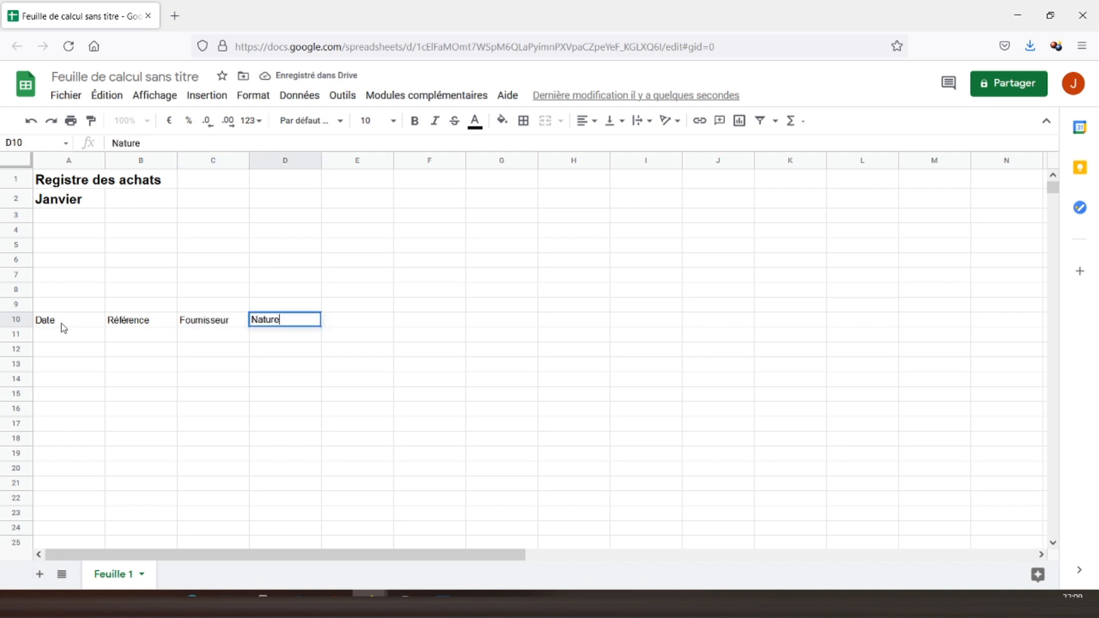
{"action": "key", "text": "Tab"}
{"action": "type", "text": "Montant"}
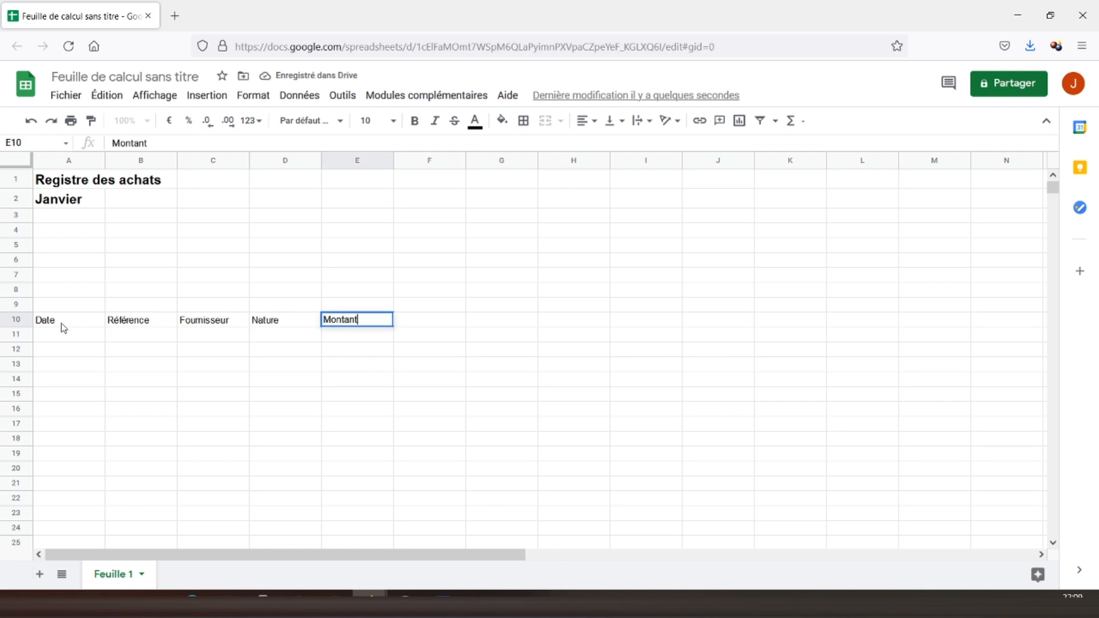
{"action": "key", "text": "Tab"}
{"action": "type", "text": "Règlement"}
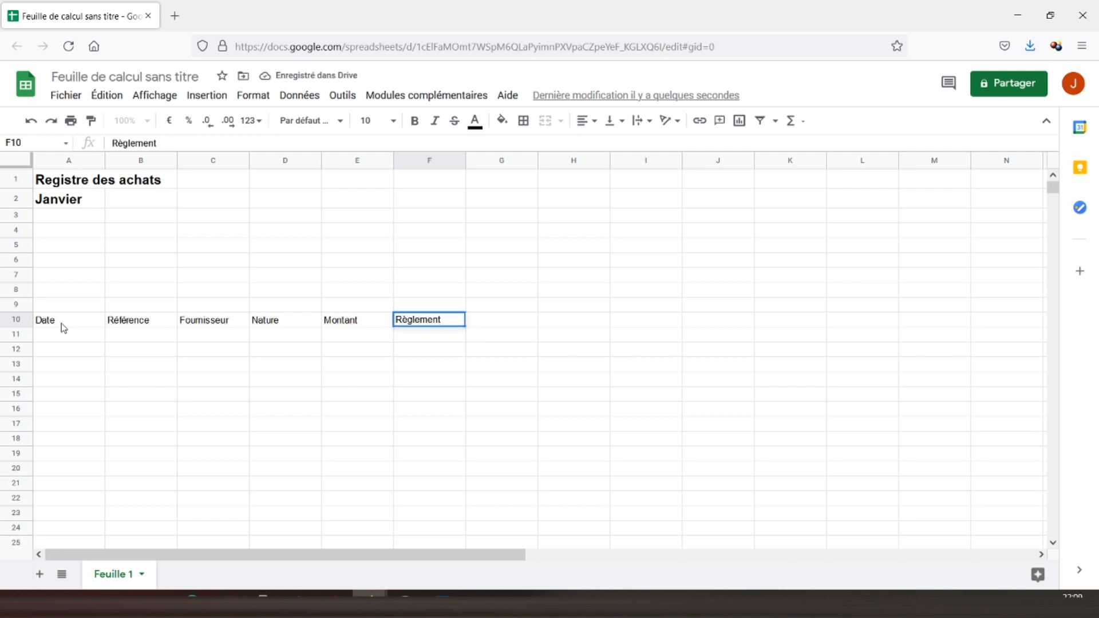
{"action": "key", "text": "Return"}
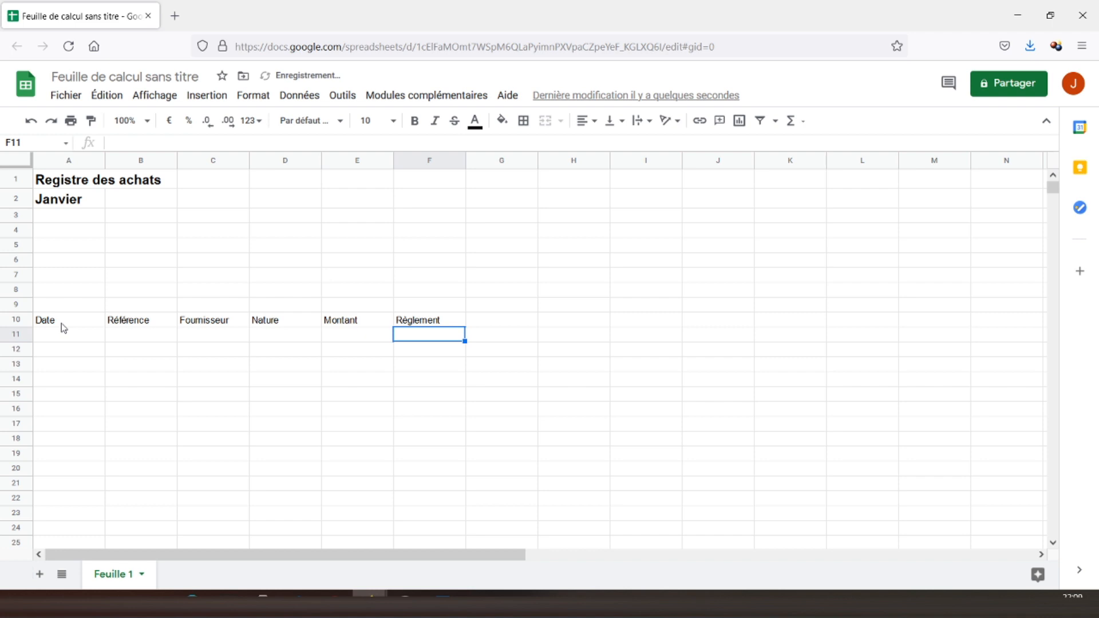
Format the header cells A10:F10 as centred, bold, size 12 text with all borders.
{"action": "left_click_drag", "start_coordinate": [62, 324], "coordinate": [422, 324]}
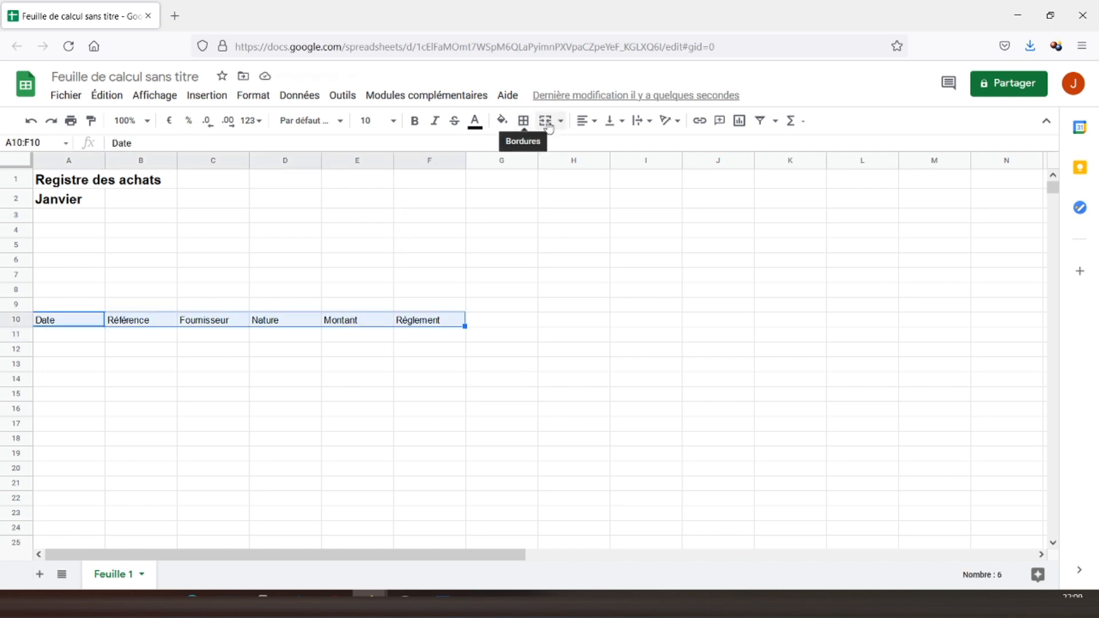
{"action": "left_click", "coordinate": [582, 124]}
{"action": "left_click", "coordinate": [603, 144]}
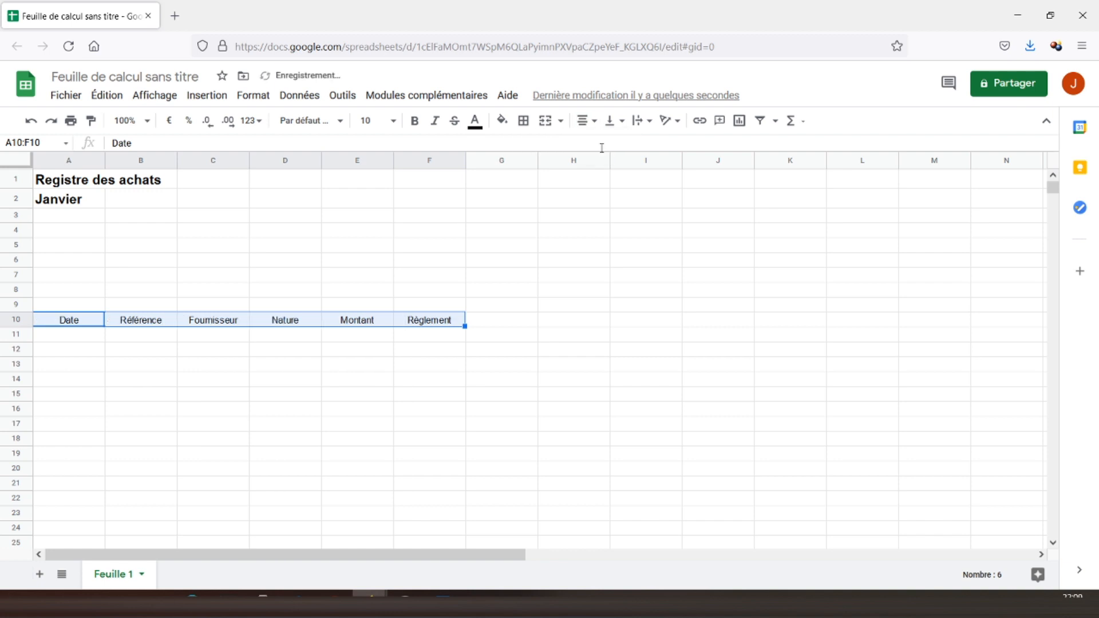
{"action": "left_click", "coordinate": [414, 121]}
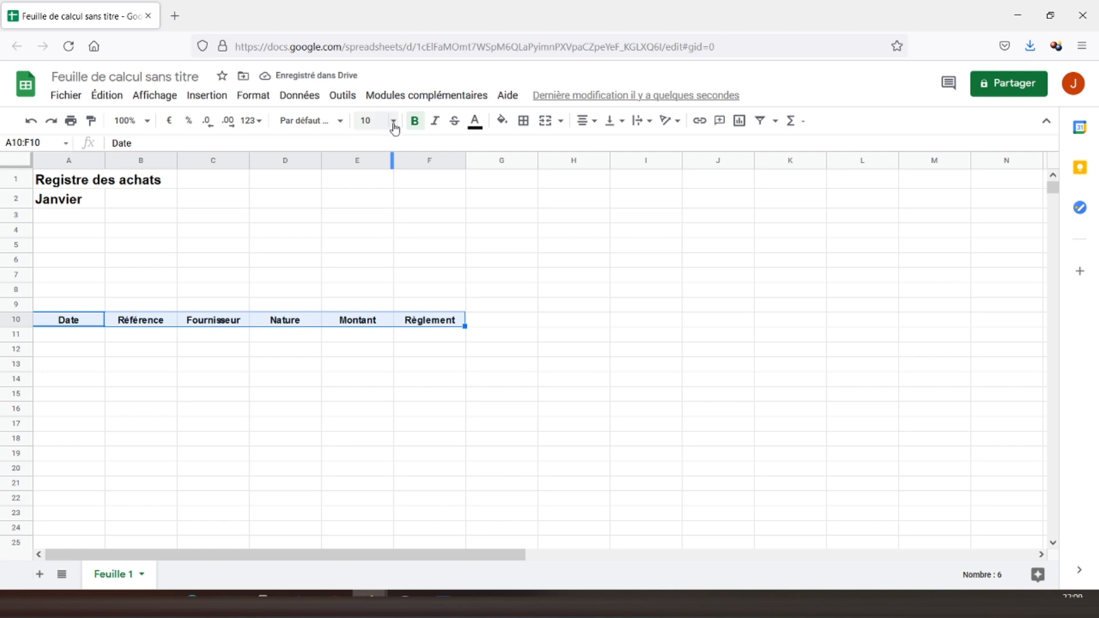
{"action": "left_click", "coordinate": [373, 120]}
{"action": "left_click", "coordinate": [370, 283]}
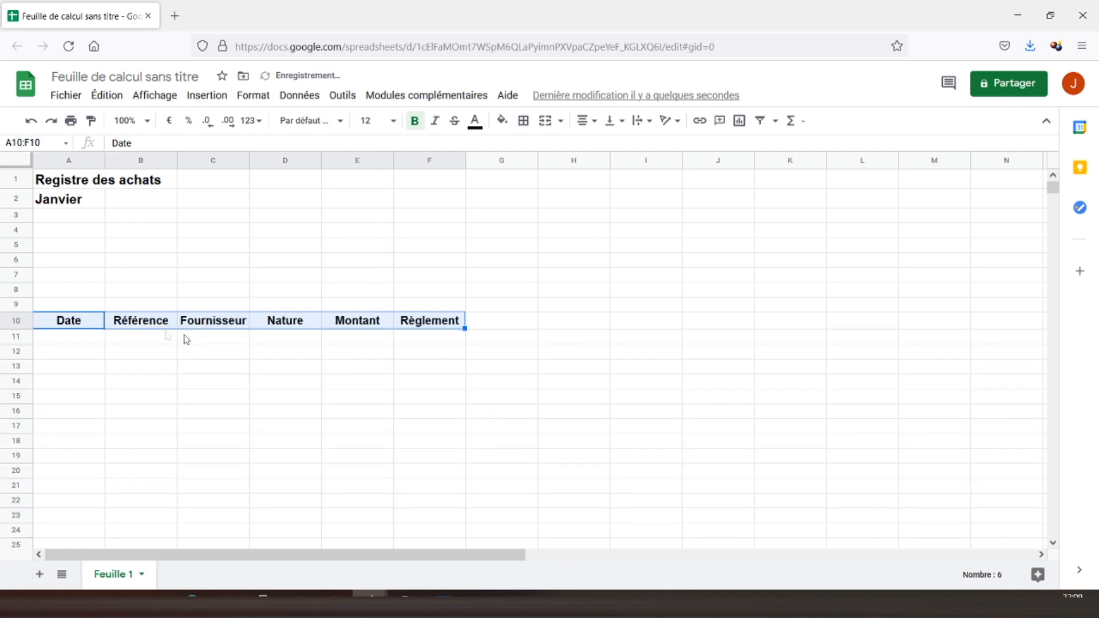
{"action": "left_click", "coordinate": [523, 121]}
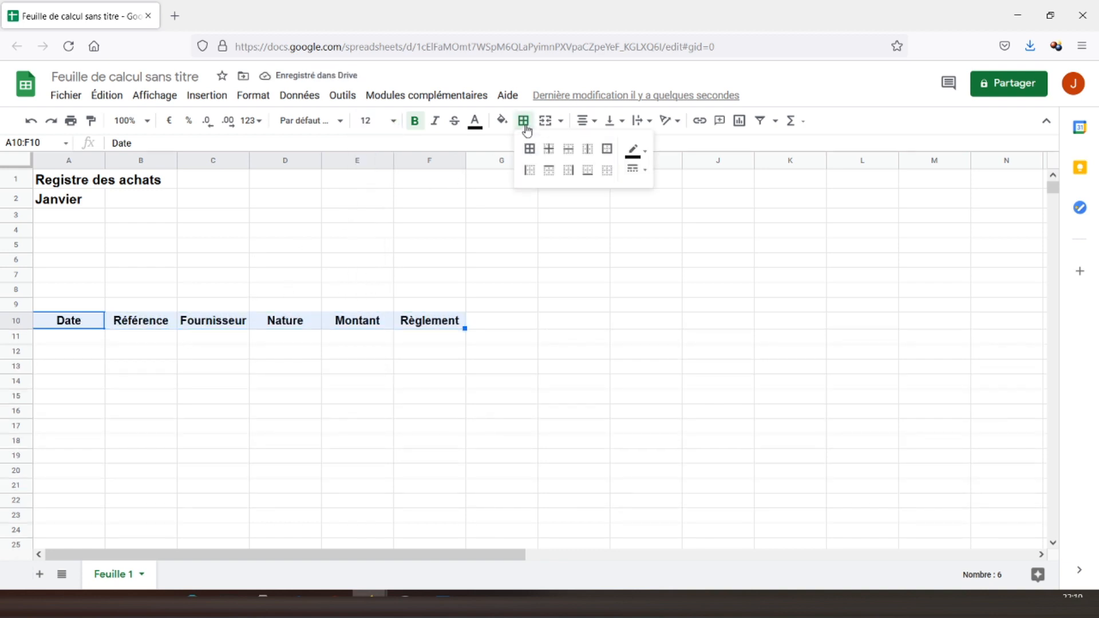
{"action": "left_click", "coordinate": [529, 155]}
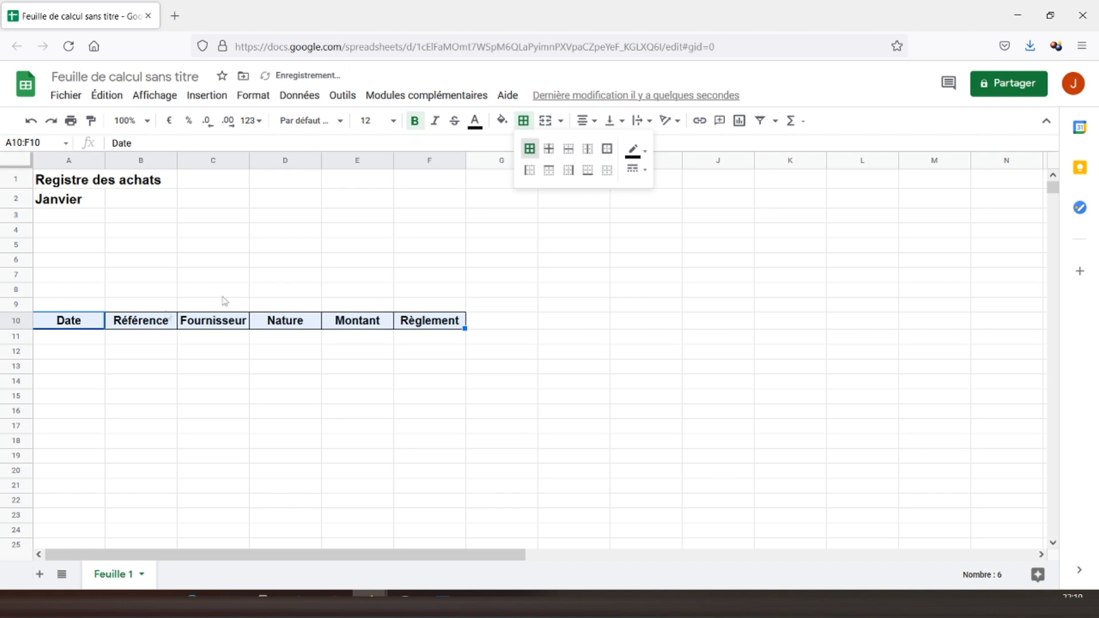
Add an outer border around the range A11:F1000 below the column headers.
{"action": "left_click", "coordinate": [84, 327]}
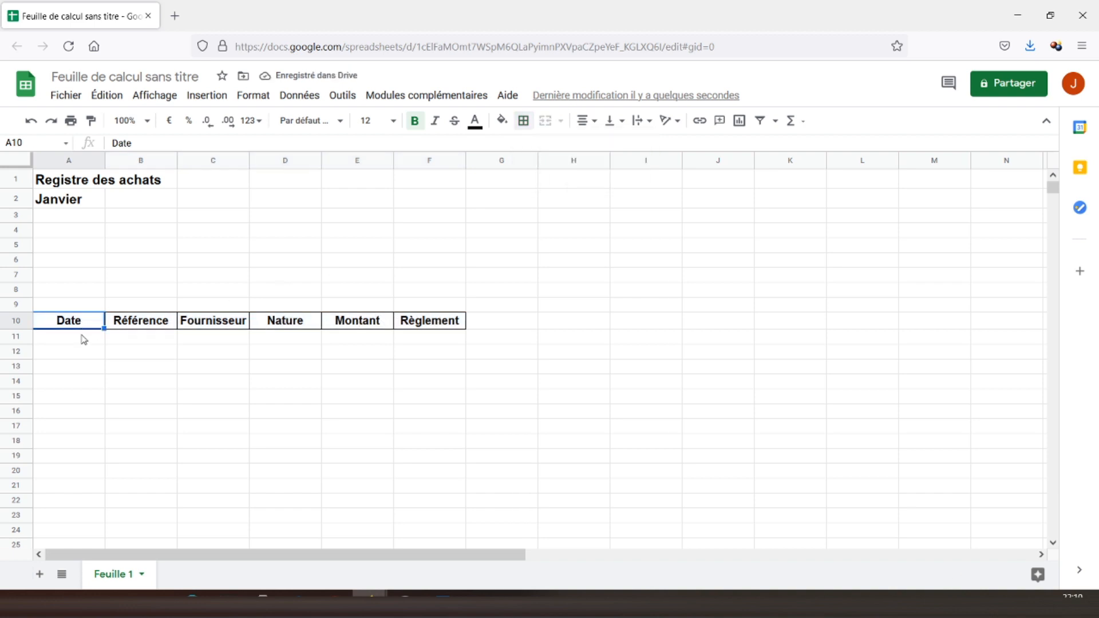
{"action": "left_click", "coordinate": [83, 339]}
{"action": "key", "text": "shift+Right"}
{"action": "key", "text": "shift+Right"}
{"action": "key", "text": "shift+Right"}
{"action": "key", "text": "shift+Right"}
{"action": "key", "text": "shift+Right"}
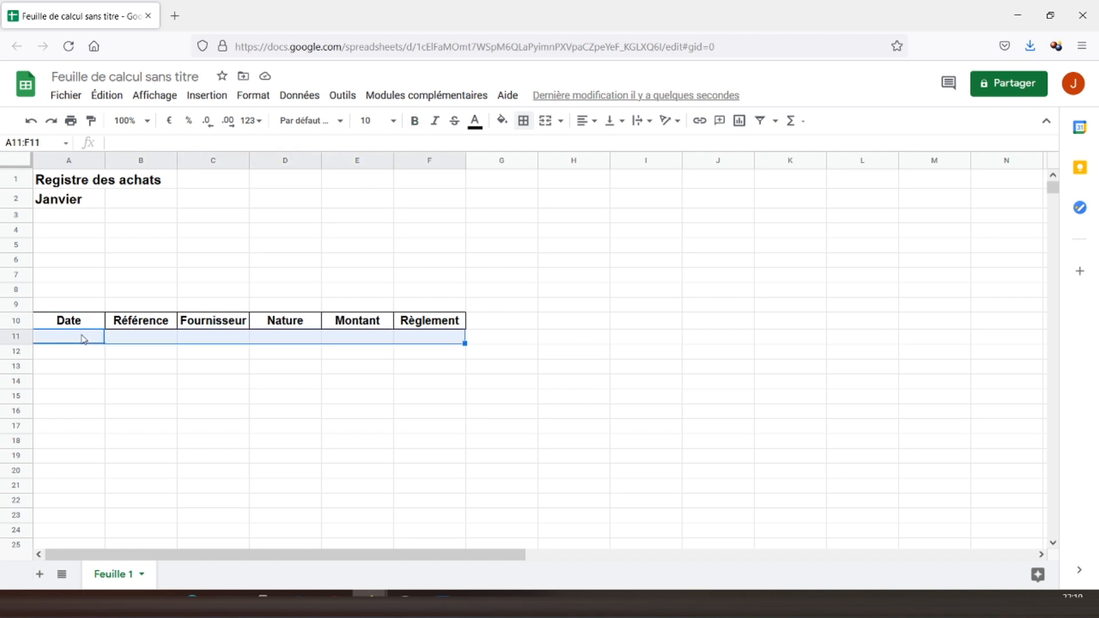
{"action": "key", "text": "ctrl+shift+Down"}
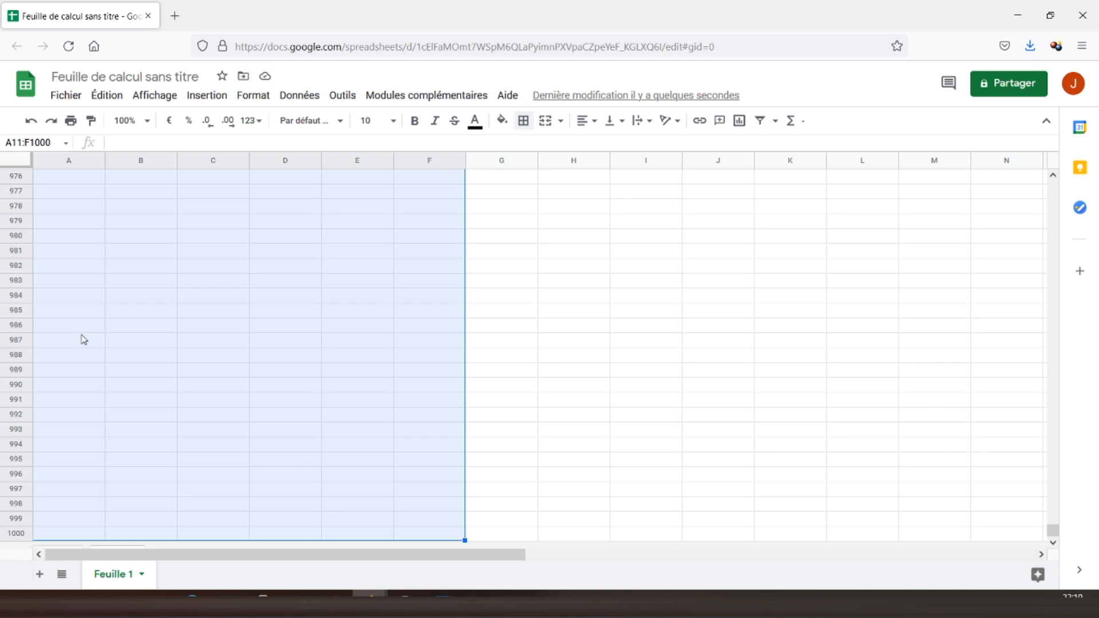
{"action": "left_click", "coordinate": [549, 133]}
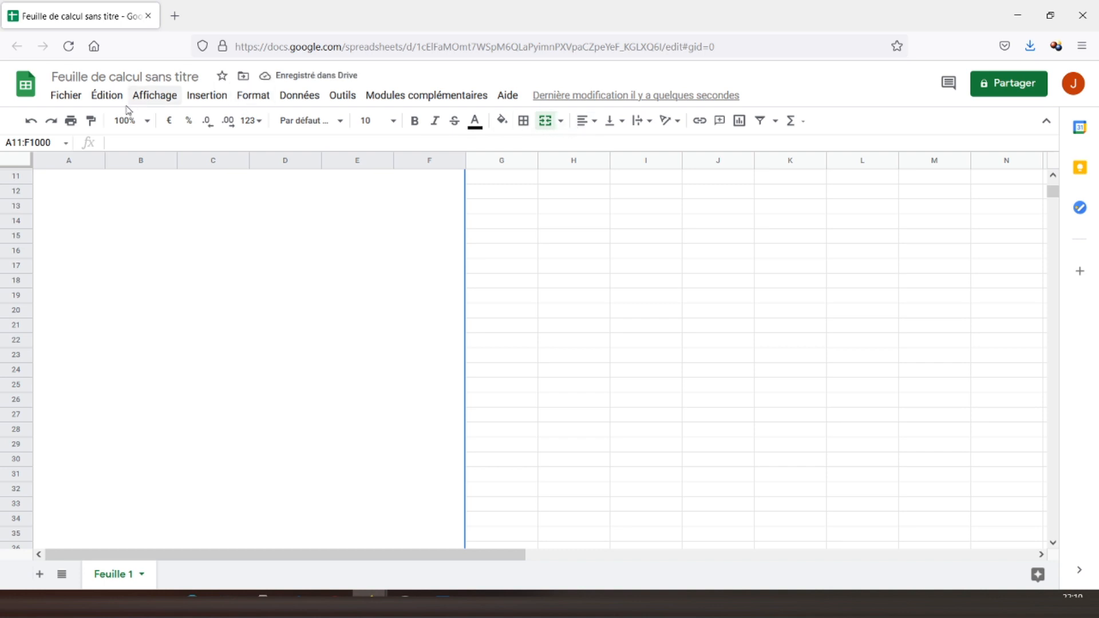
{"action": "left_click", "coordinate": [31, 121]}
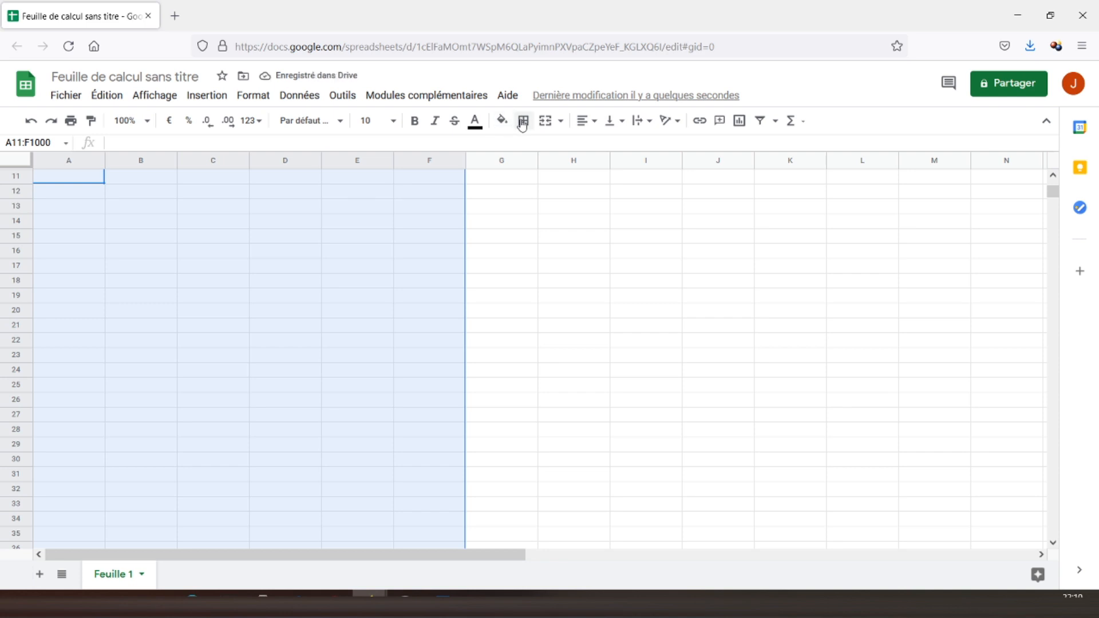
{"action": "left_click", "coordinate": [523, 122]}
{"action": "left_click", "coordinate": [608, 150]}
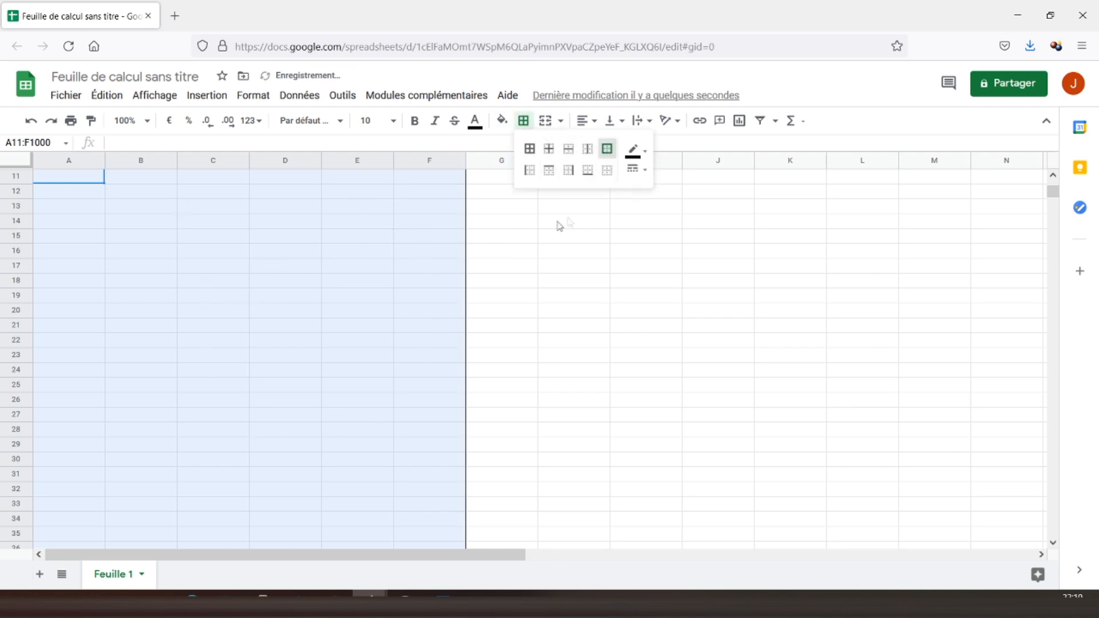
Add inner borders to A11:F1000 in the dashed line style.
{"action": "left_click", "coordinate": [549, 150]}
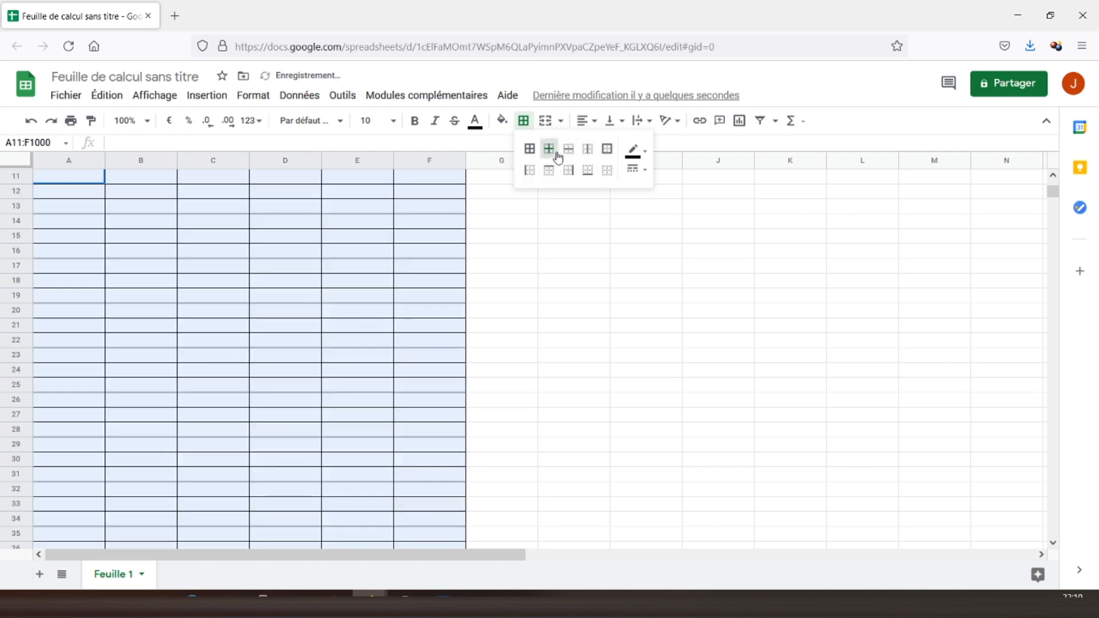
{"action": "left_click", "coordinate": [633, 171]}
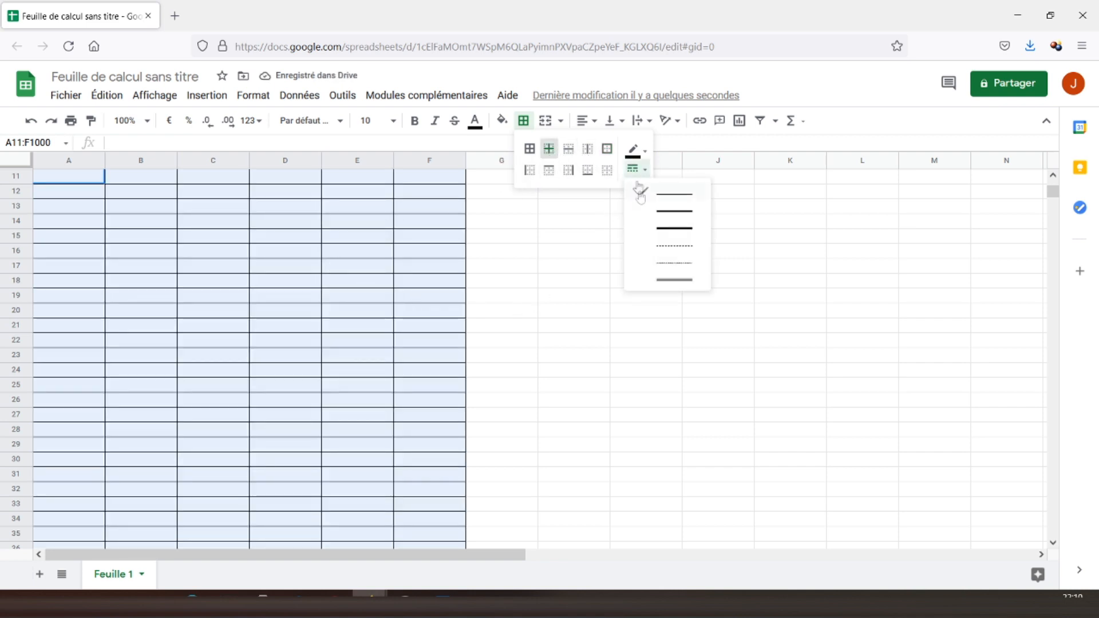
{"action": "left_click", "coordinate": [656, 247]}
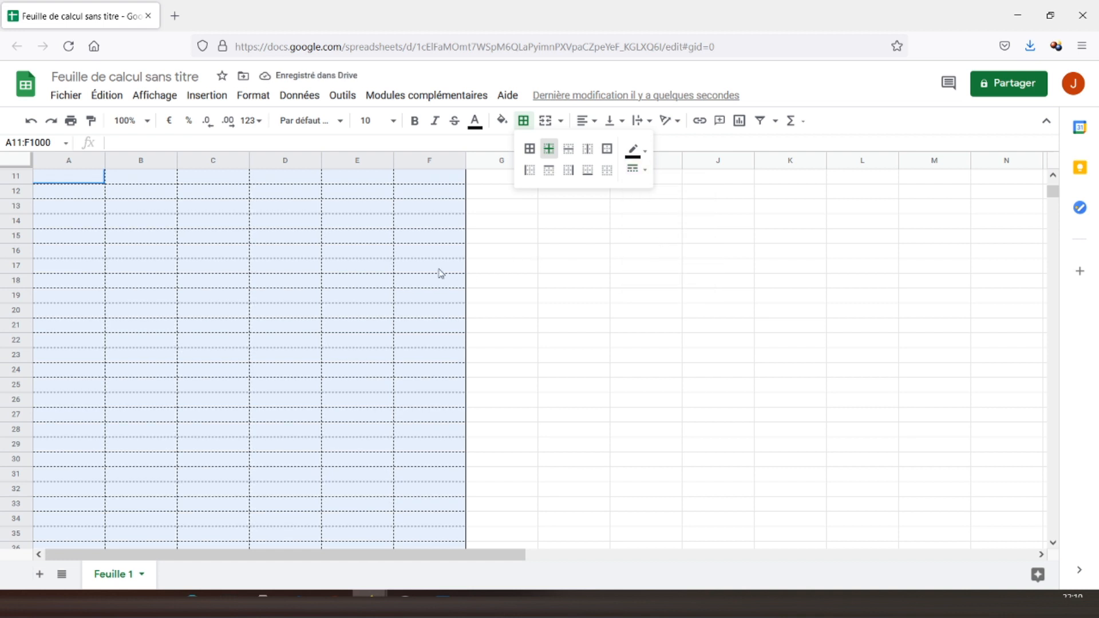
{"action": "left_click", "coordinate": [441, 273]}
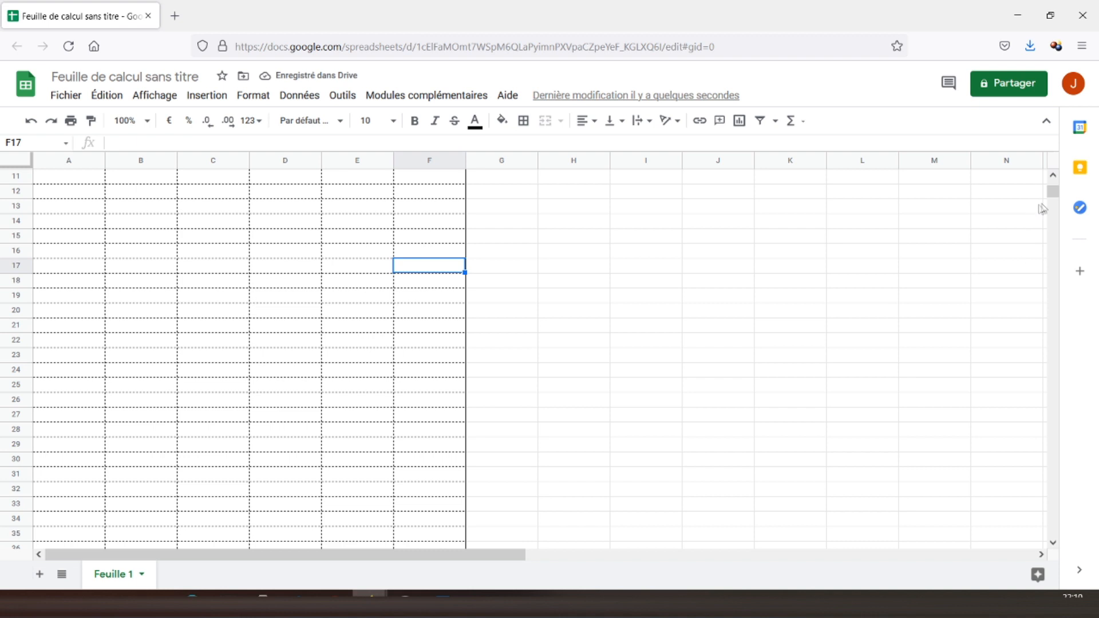
{"action": "scroll", "coordinate": [1040, 211], "scroll_direction": "up", "scroll_amount": 4}
{"action": "left_click", "coordinate": [455, 234]}
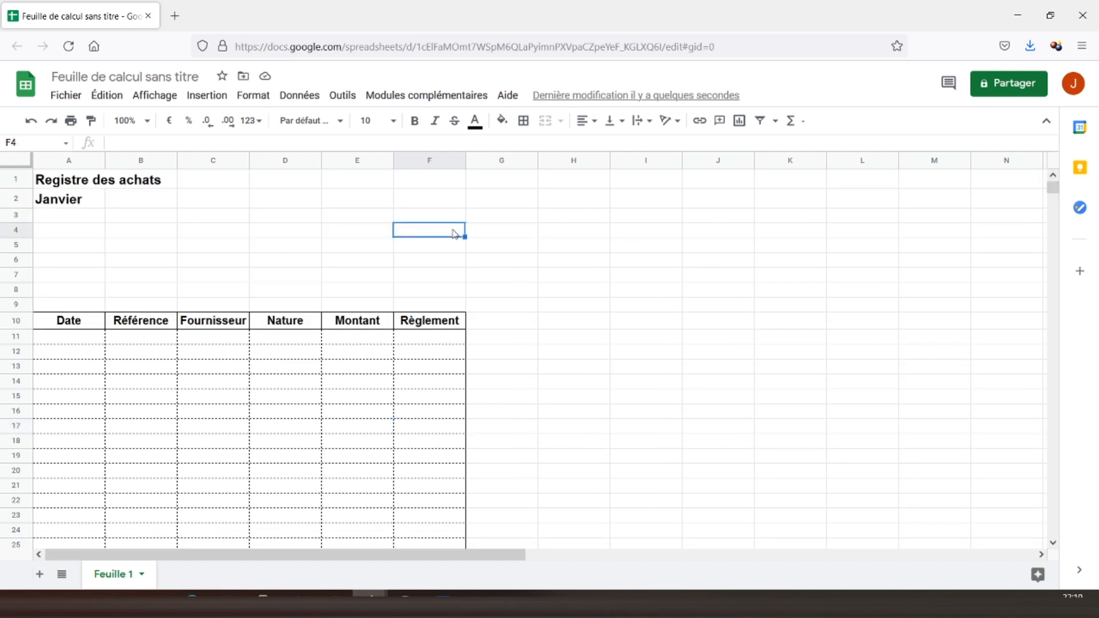
Narrow column G and enter Règlement, Carte bancaire, Chèque, Espèce and Paypal in cells H2 to H6.
{"action": "left_click_drag", "start_coordinate": [538, 172], "coordinate": [489, 173]}
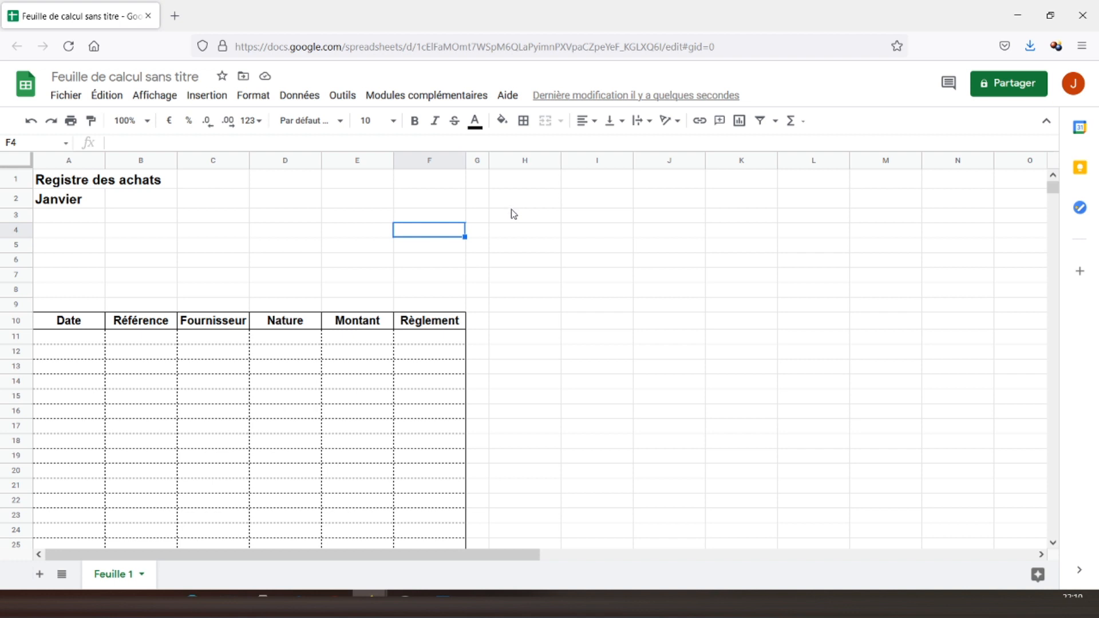
{"action": "left_click", "coordinate": [511, 201]}
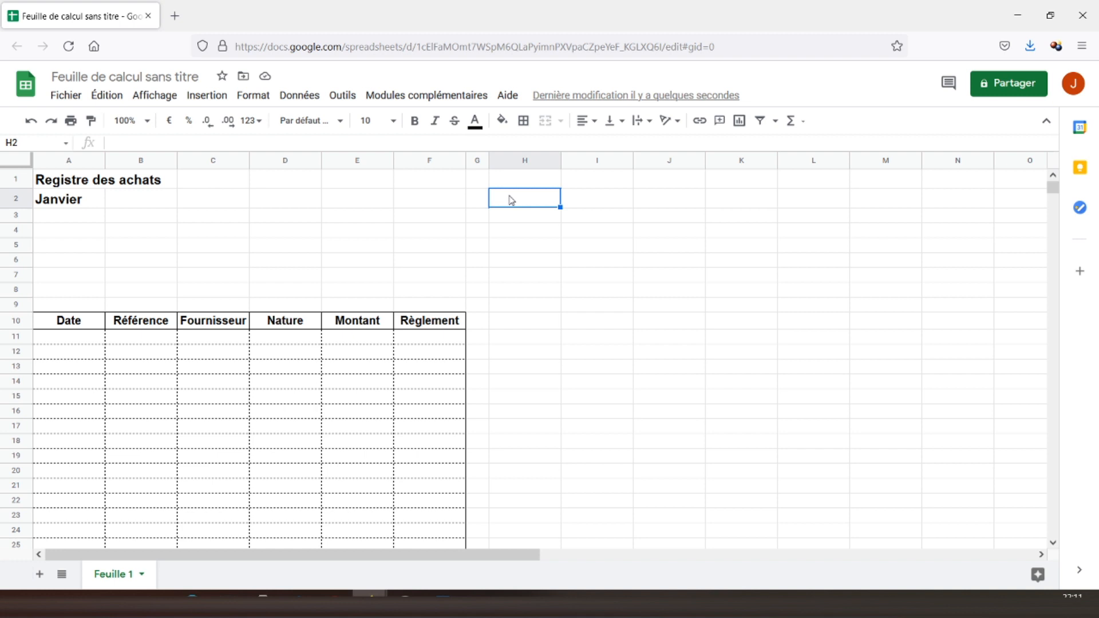
{"action": "type", "text": "Règlement"}
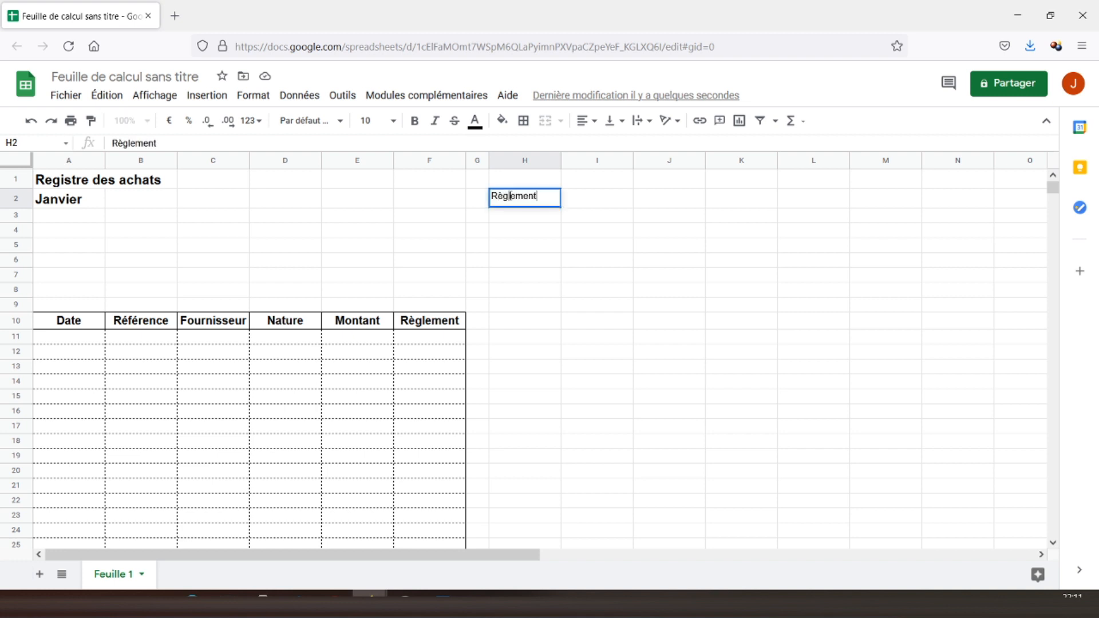
{"action": "key", "text": "Return"}
{"action": "type", "text": "Carte bancaire"}
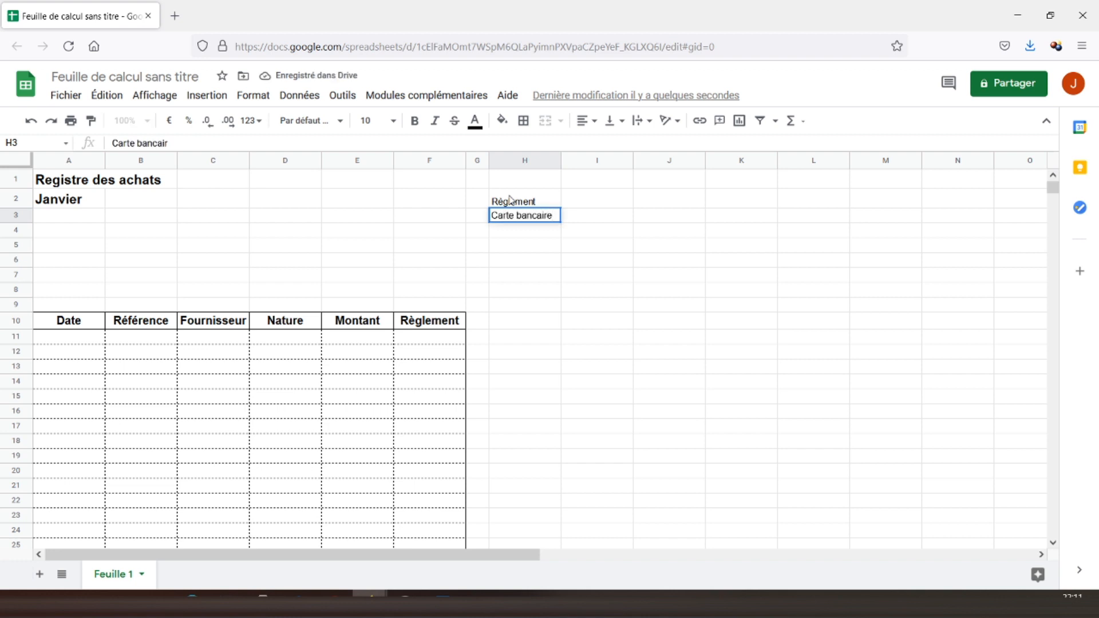
{"action": "key", "text": "Return"}
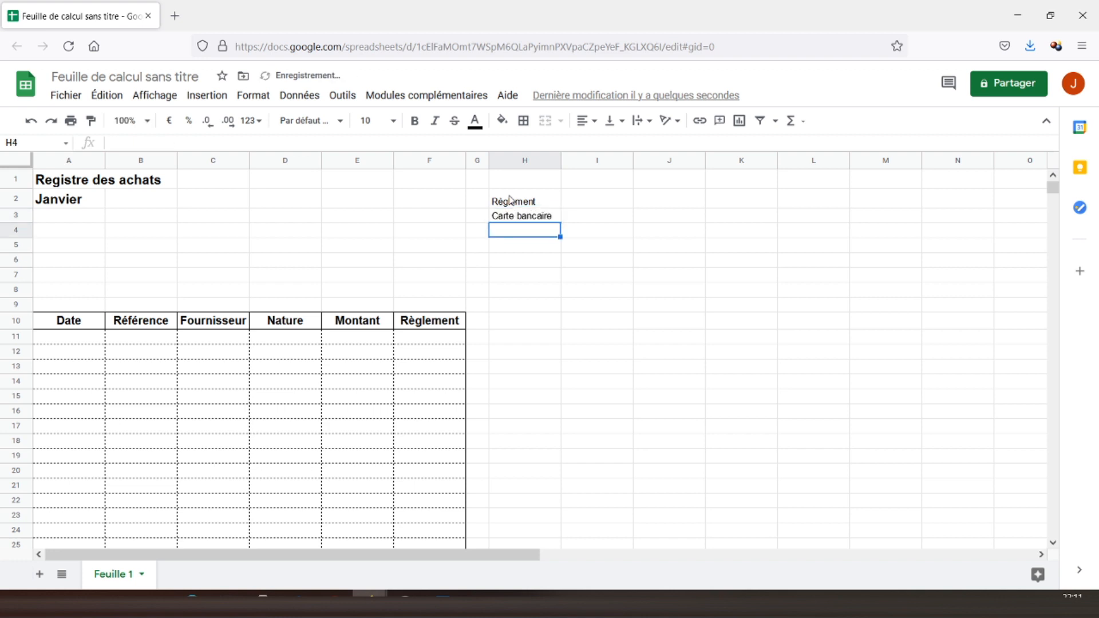
{"action": "type", "text": "Chèque"}
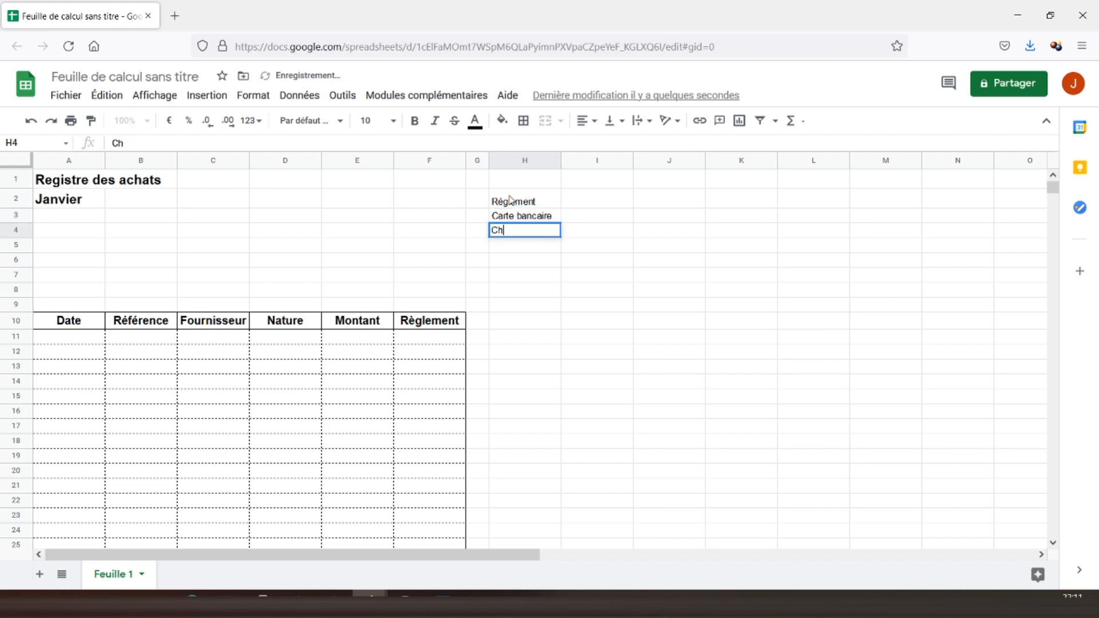
{"action": "key", "text": "Return"}
{"action": "type", "text": "Espèce"}
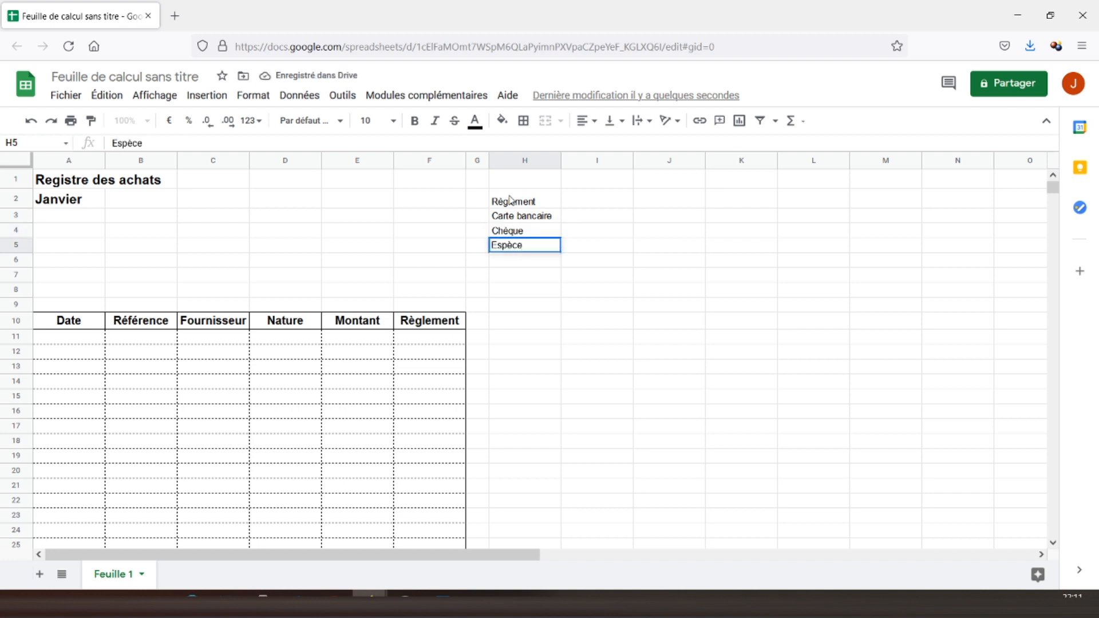
{"action": "key", "text": "Return"}
{"action": "type", "text": "Paypal"}
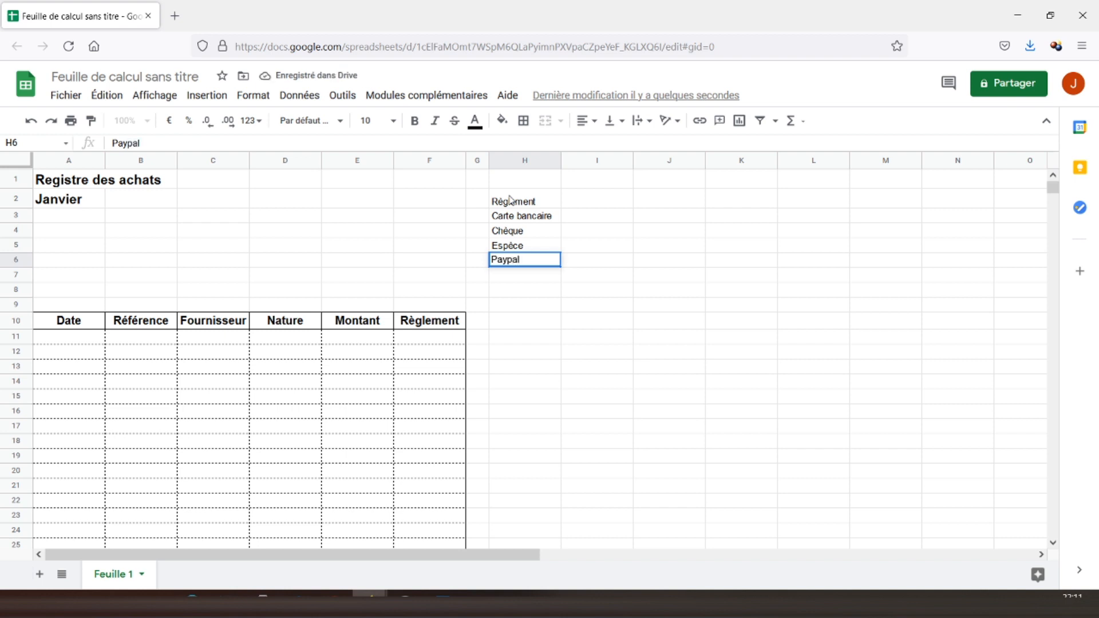
{"action": "key", "text": "Return"}
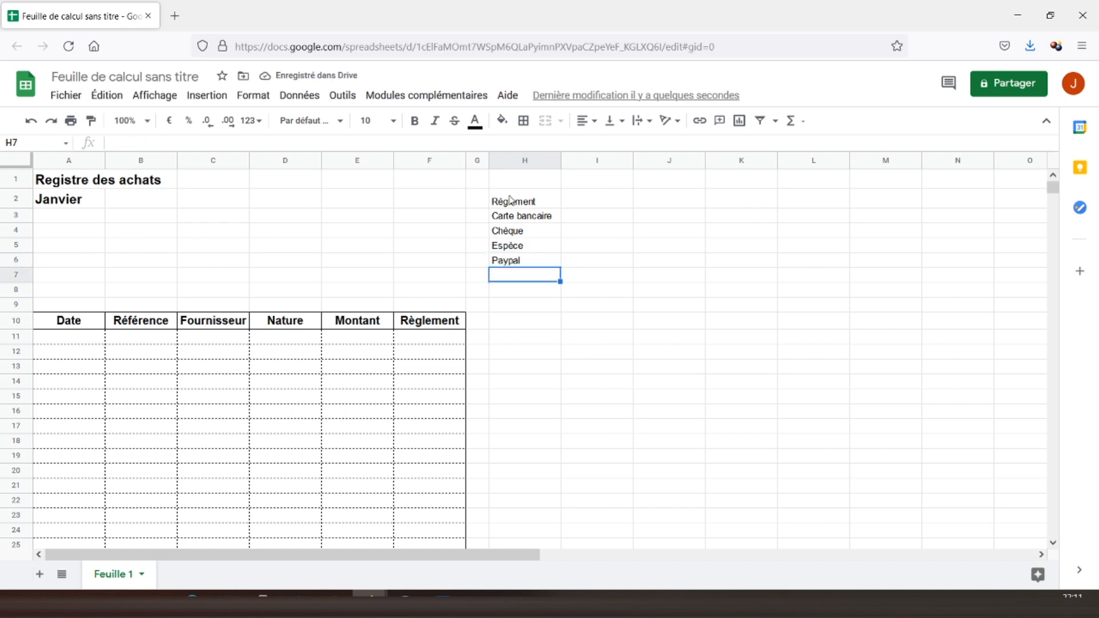
Put a solid outer border around the payment summary range H2:I6.
{"action": "left_click_drag", "start_coordinate": [511, 199], "coordinate": [579, 267]}
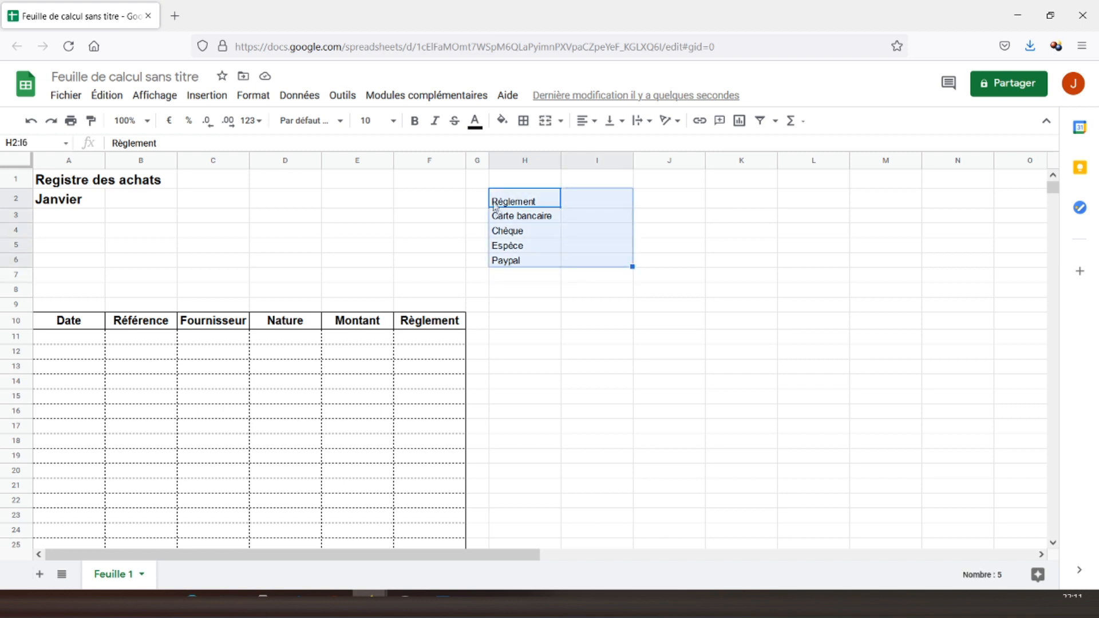
{"action": "left_click", "coordinate": [523, 122]}
{"action": "left_click", "coordinate": [605, 150]}
{"action": "left_click", "coordinate": [634, 169]}
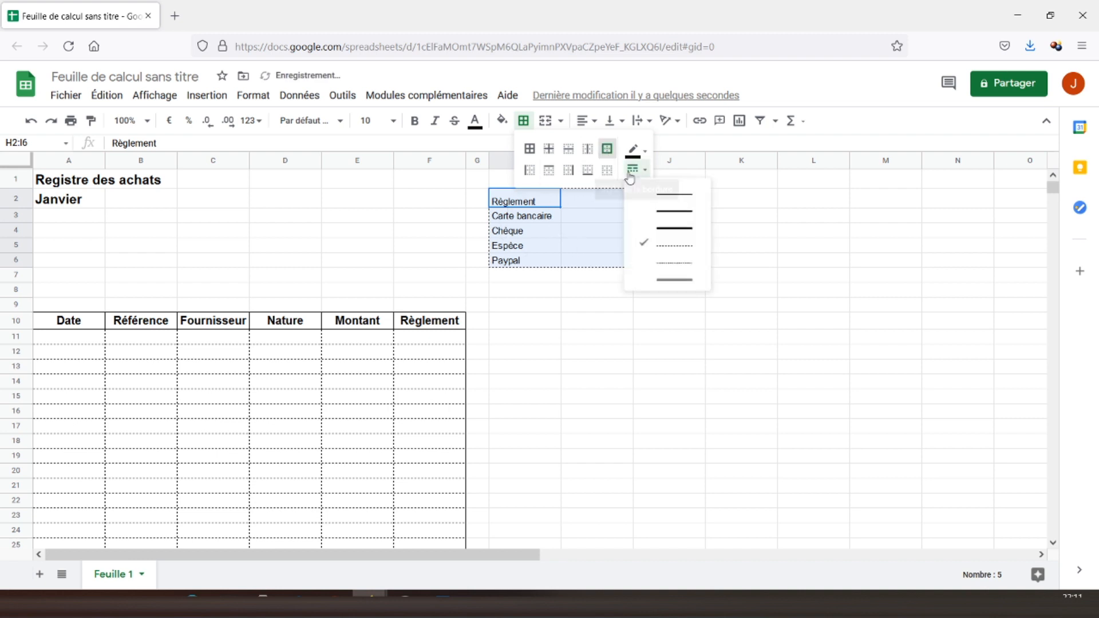
{"action": "left_click", "coordinate": [655, 212]}
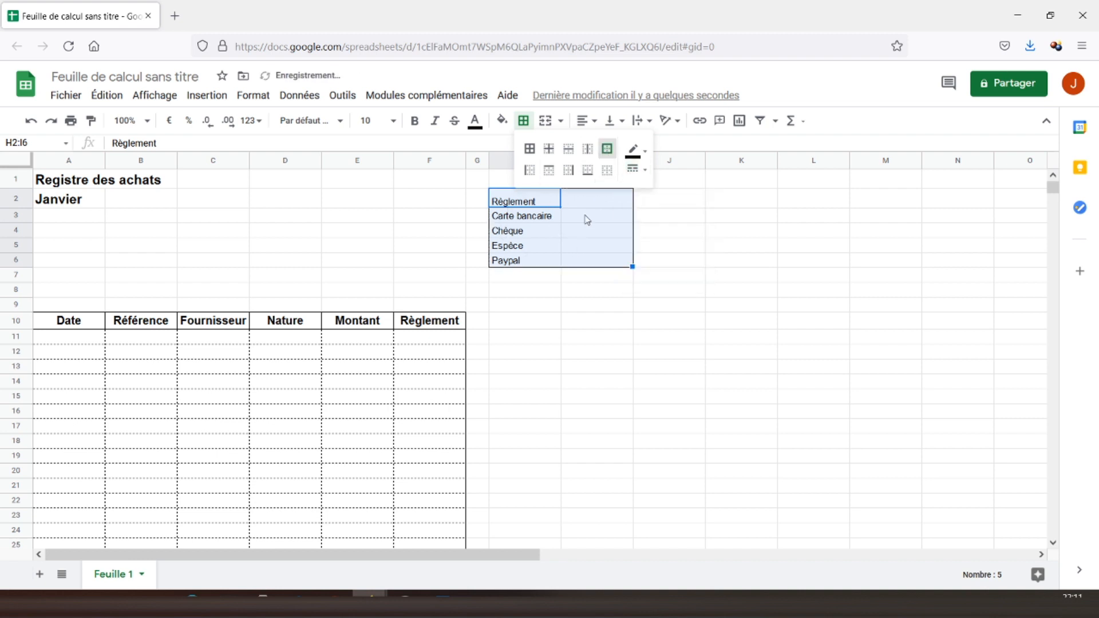
Add outer borders around the payment method column H2:H6 and the summary's header row H2:I2.
{"action": "left_click", "coordinate": [518, 201]}
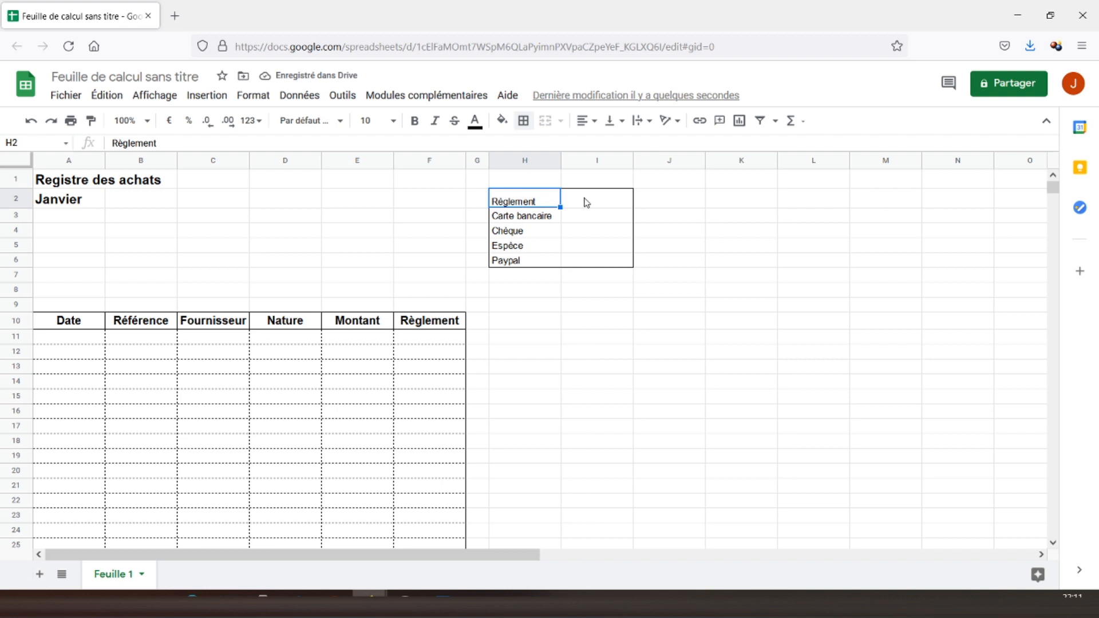
{"action": "left_click_drag", "start_coordinate": [528, 197], "coordinate": [527, 261]}
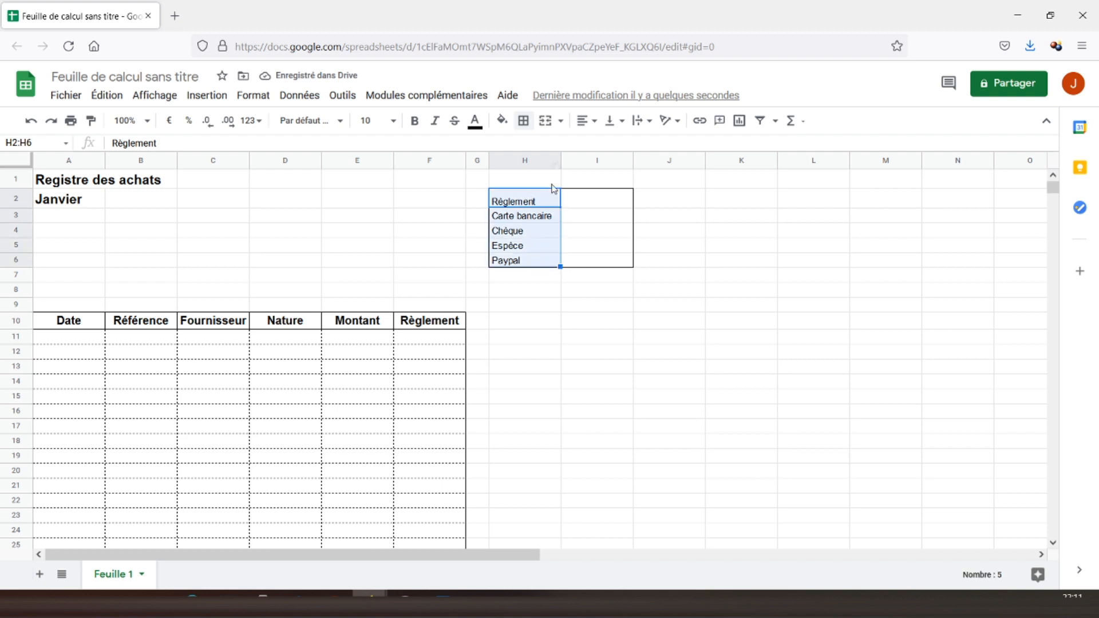
{"action": "left_click", "coordinate": [523, 121]}
{"action": "left_click", "coordinate": [608, 148]}
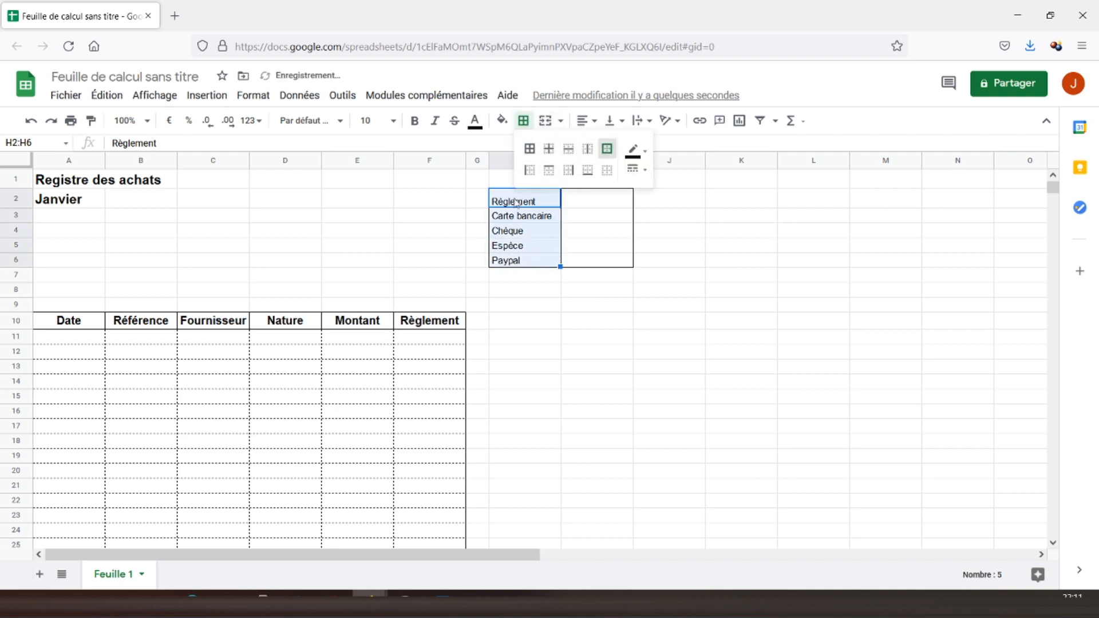
{"action": "left_click_drag", "start_coordinate": [518, 201], "coordinate": [591, 197]}
{"action": "left_click", "coordinate": [523, 120]}
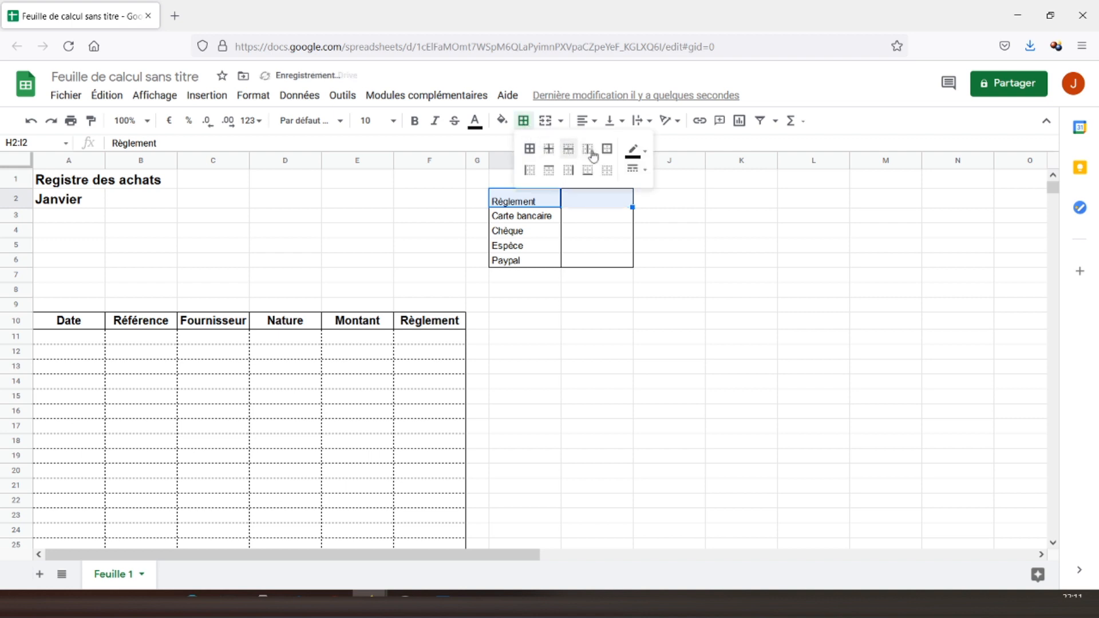
{"action": "left_click", "coordinate": [608, 149]}
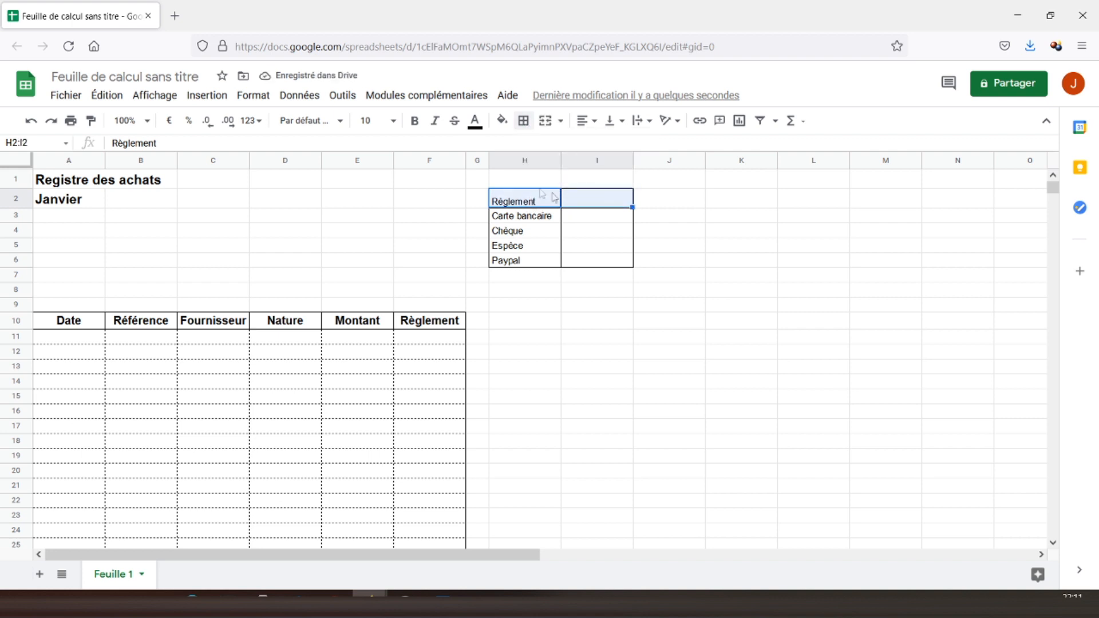
Make the summary header cells H2:I2 bold and centre them horizontally and vertically.
{"action": "left_click", "coordinate": [414, 121]}
{"action": "left_click", "coordinate": [593, 122]}
{"action": "left_click", "coordinate": [603, 145]}
{"action": "left_click", "coordinate": [614, 121]}
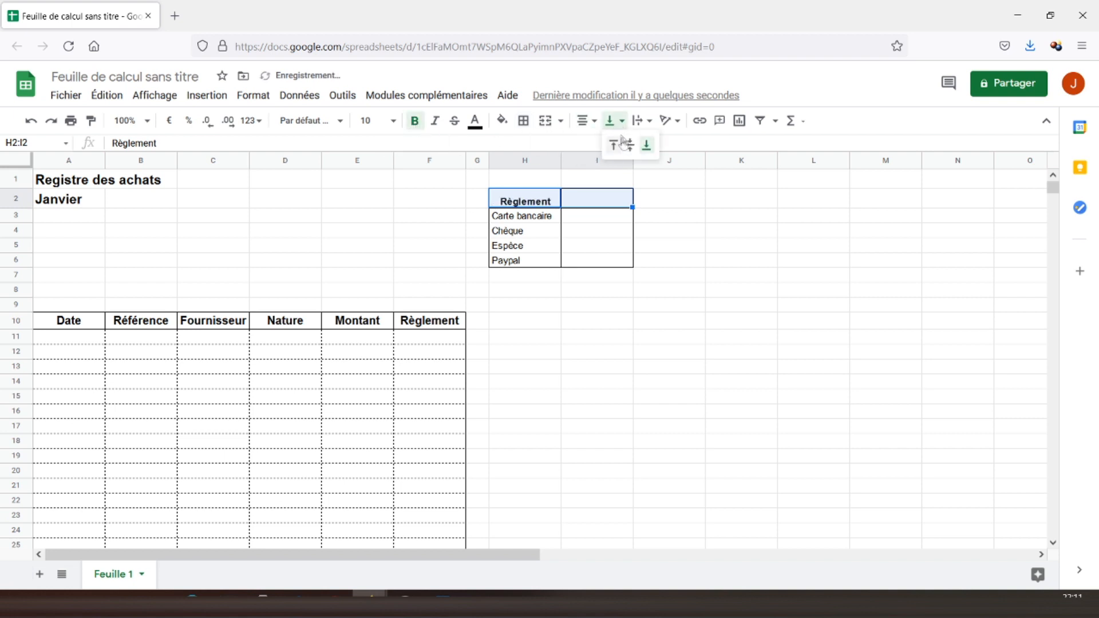
{"action": "left_click", "coordinate": [630, 146]}
Enter the header "Montant" in cell I2 of the payment summary.
{"action": "left_click", "coordinate": [587, 202]}
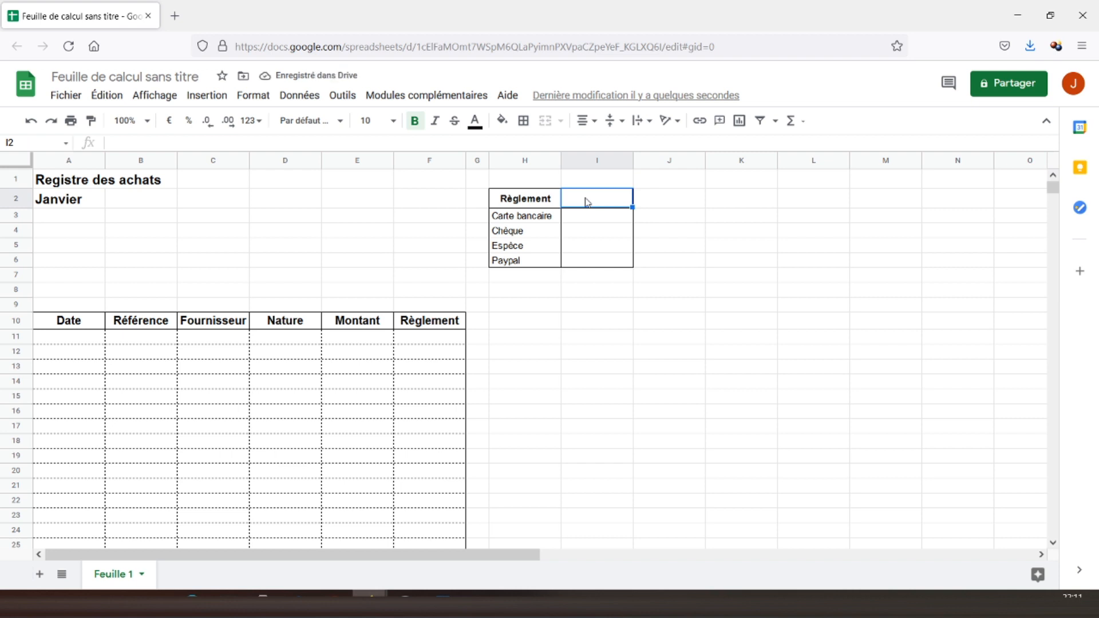
{"action": "type", "text": "Montant"}
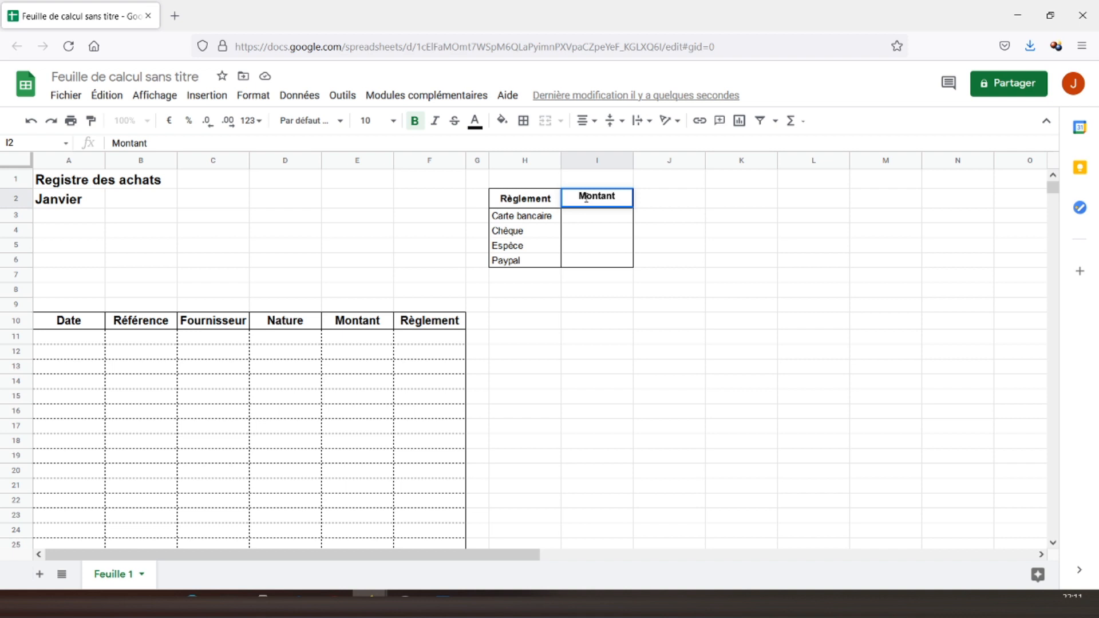
{"action": "key", "text": "Return"}
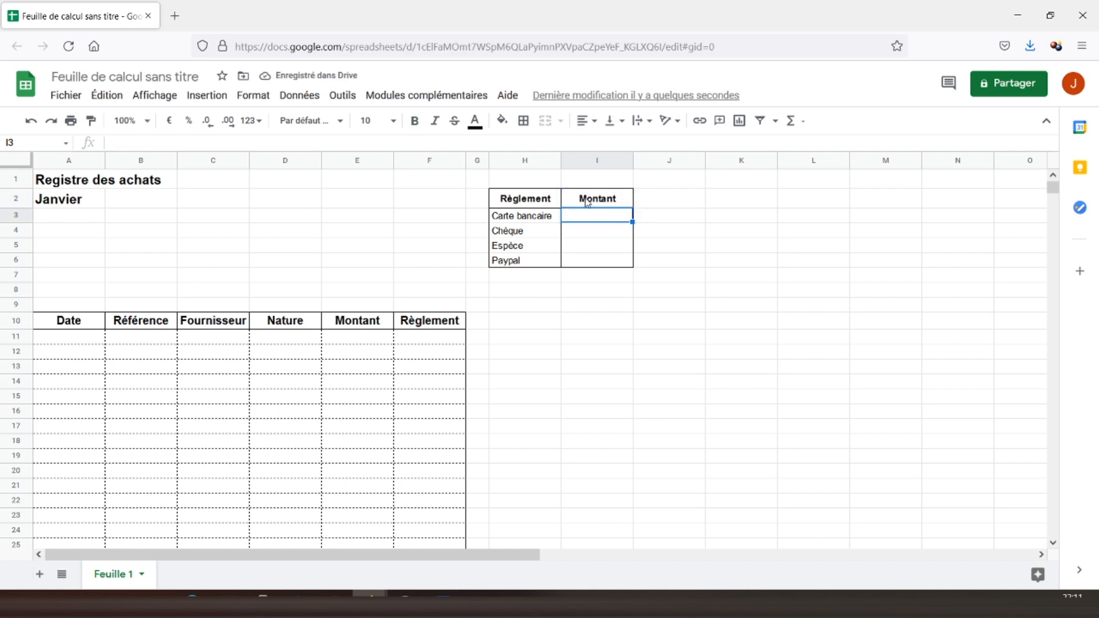
Add data validation to the Règlement cells F11:F1000 with a dropdown list taken from the range H3:H6.
{"action": "left_click", "coordinate": [424, 342]}
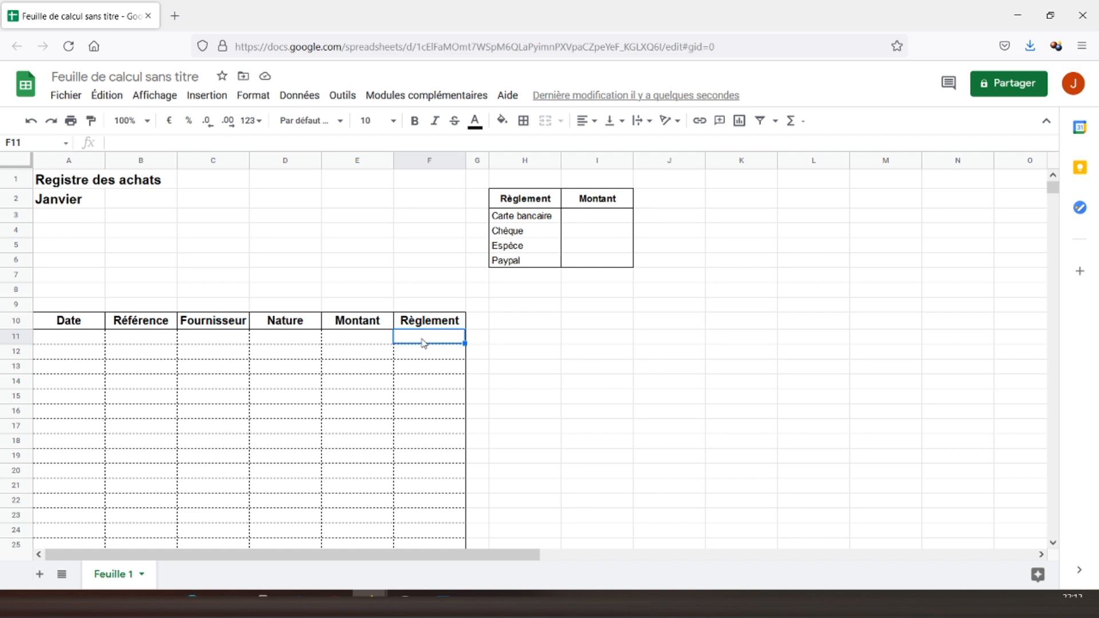
{"action": "key", "text": "ctrl+shift+Down"}
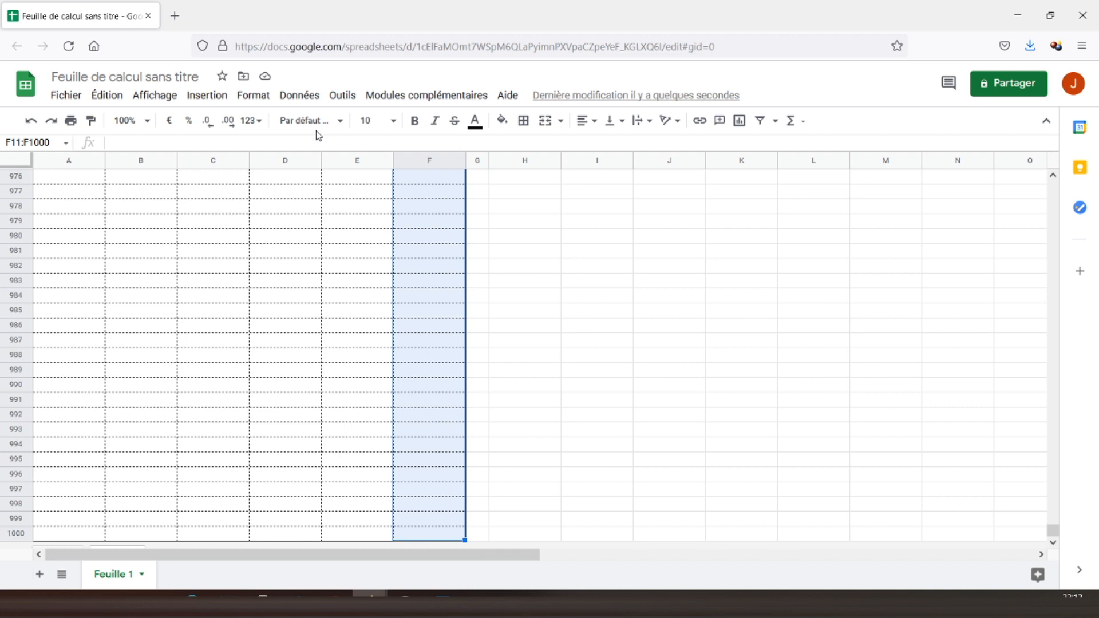
{"action": "left_click", "coordinate": [296, 99]}
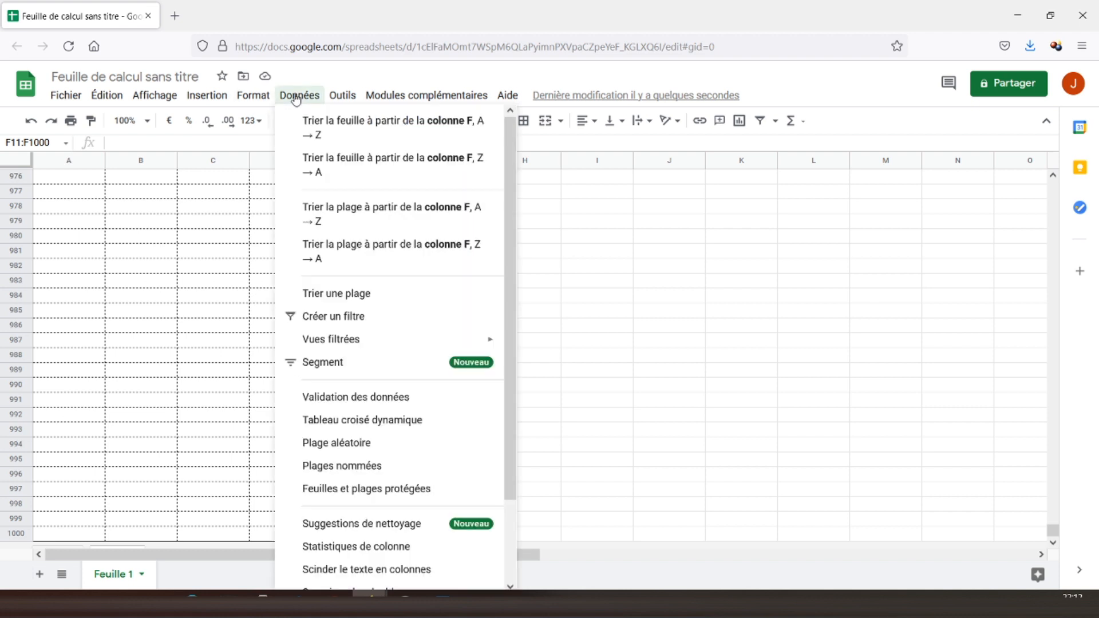
{"action": "left_click", "coordinate": [354, 397]}
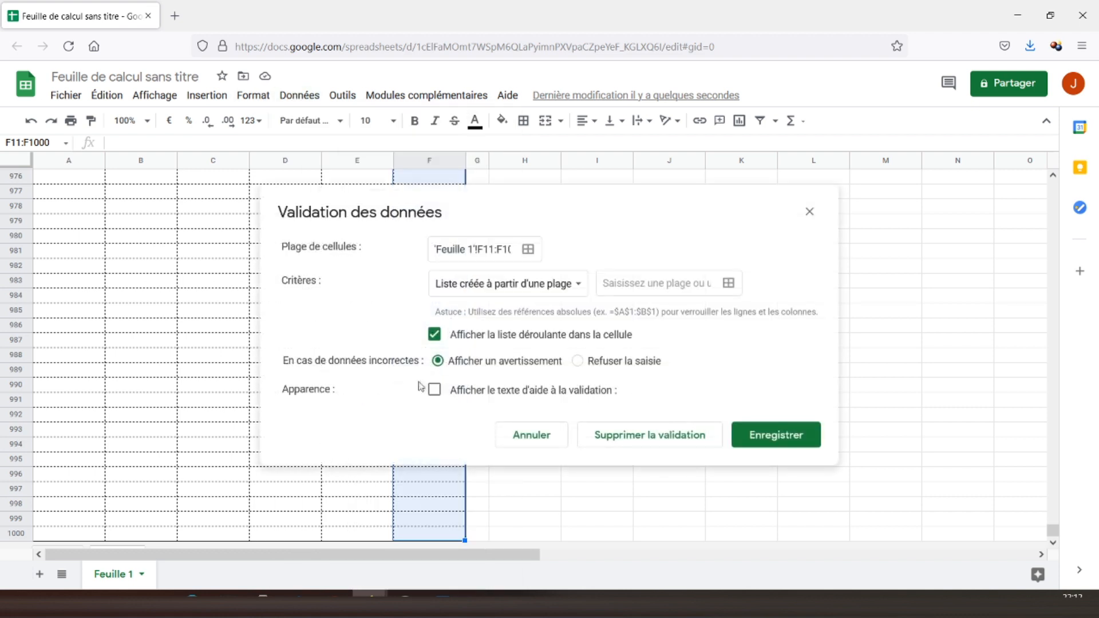
{"action": "left_click", "coordinate": [630, 285]}
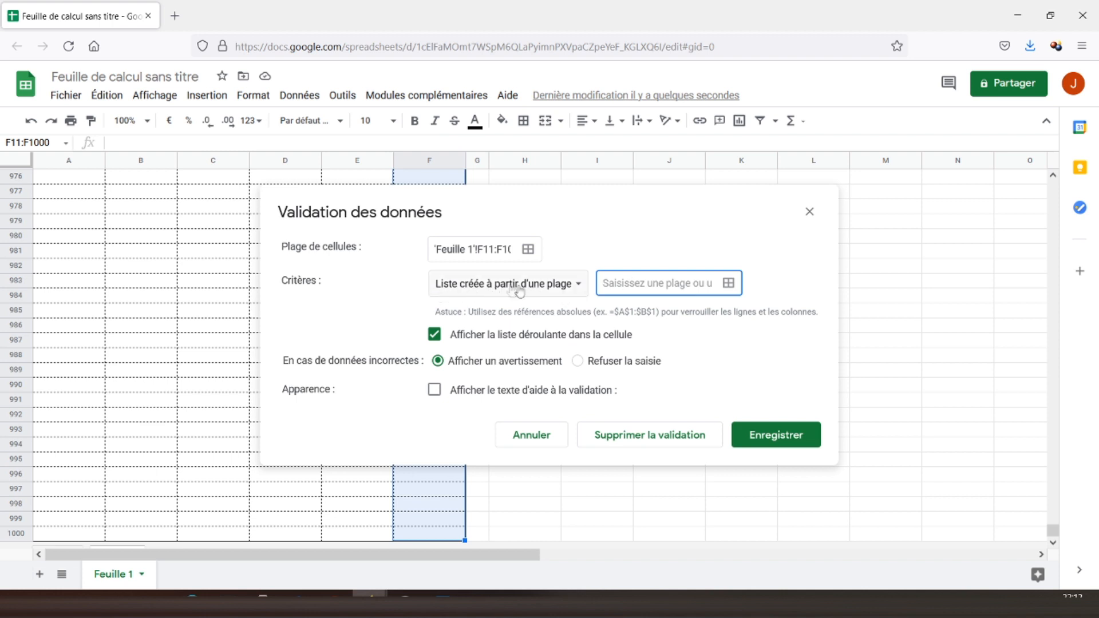
{"action": "left_click", "coordinate": [729, 283]}
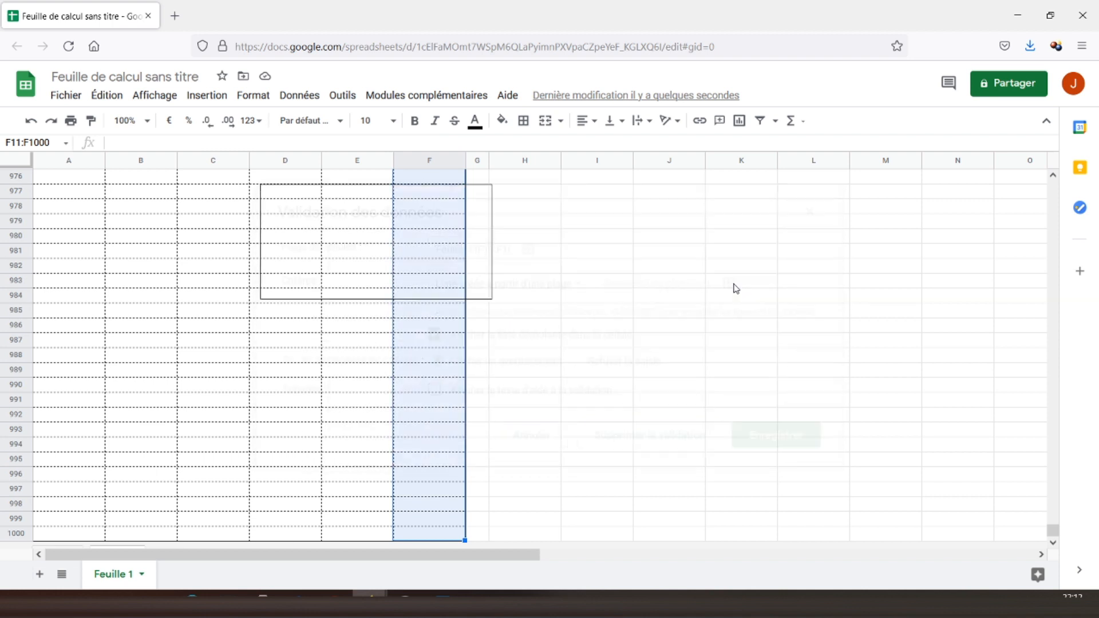
{"action": "left_click_drag", "start_coordinate": [1052, 528], "coordinate": [1050, 180]}
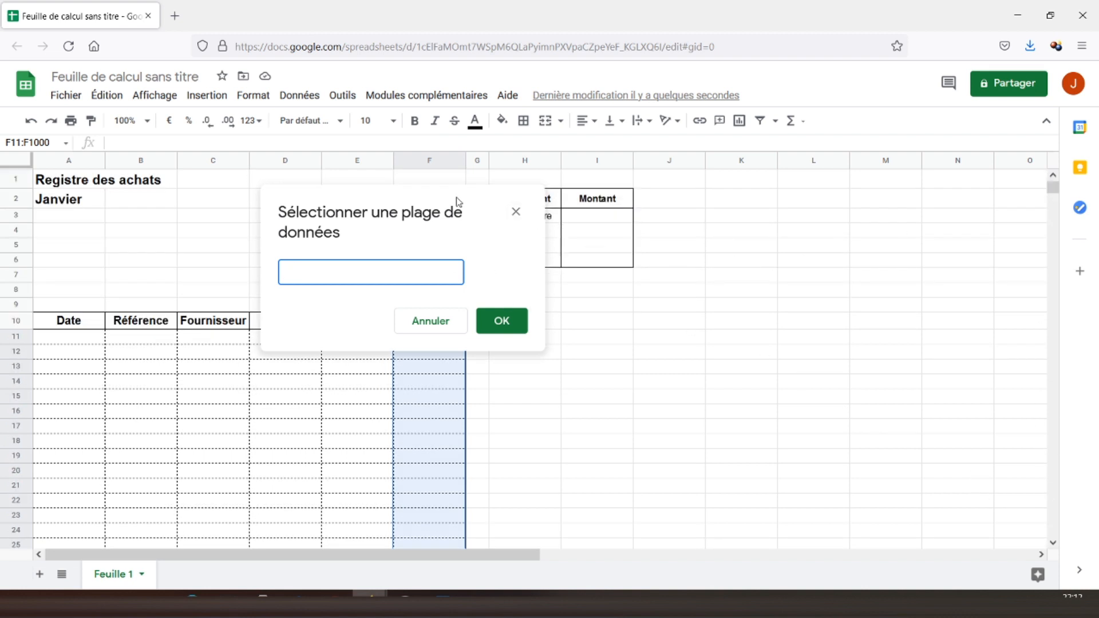
{"action": "left_click_drag", "start_coordinate": [506, 221], "coordinate": [503, 269]}
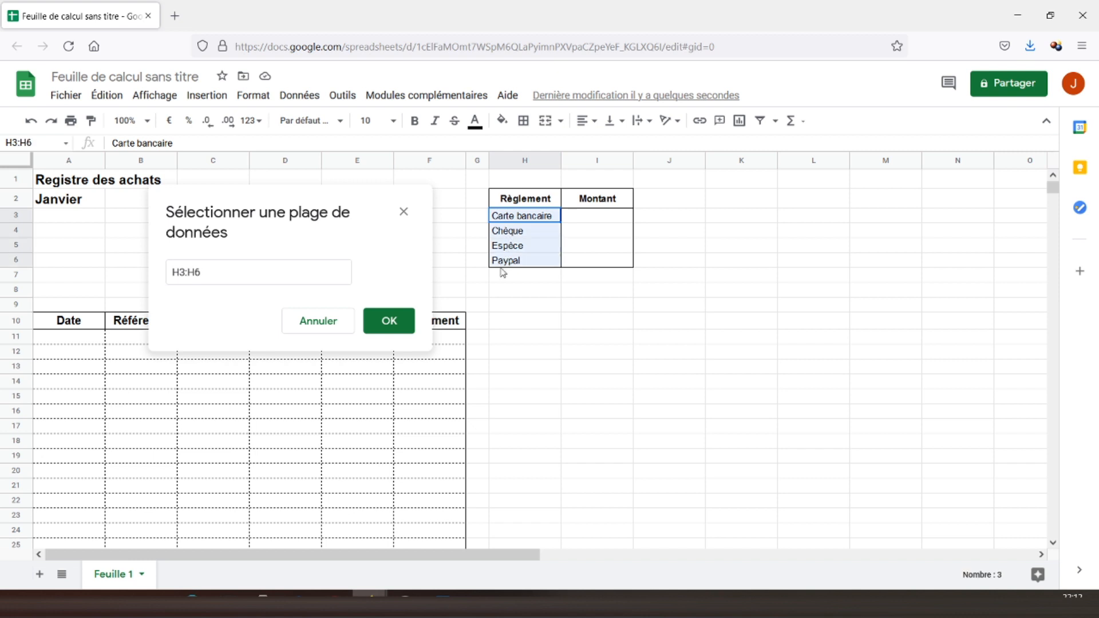
{"action": "left_click", "coordinate": [388, 321]}
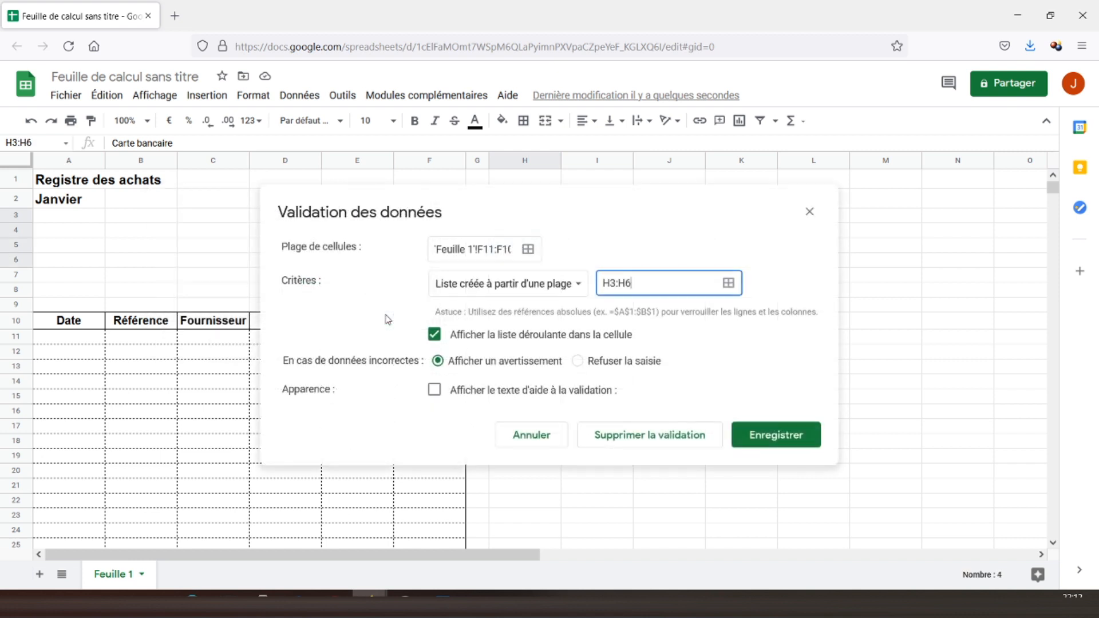
{"action": "left_click", "coordinate": [789, 441]}
Check the payment method choices offered by the dropdown in cell F11.
{"action": "left_click", "coordinate": [422, 339]}
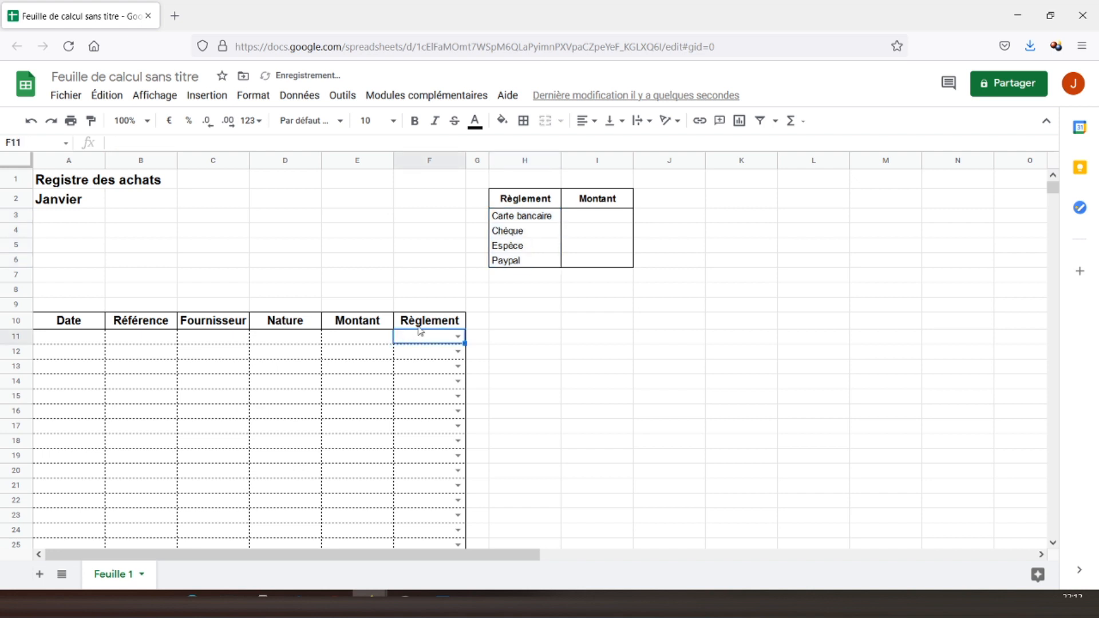
{"action": "left_click", "coordinate": [458, 336]}
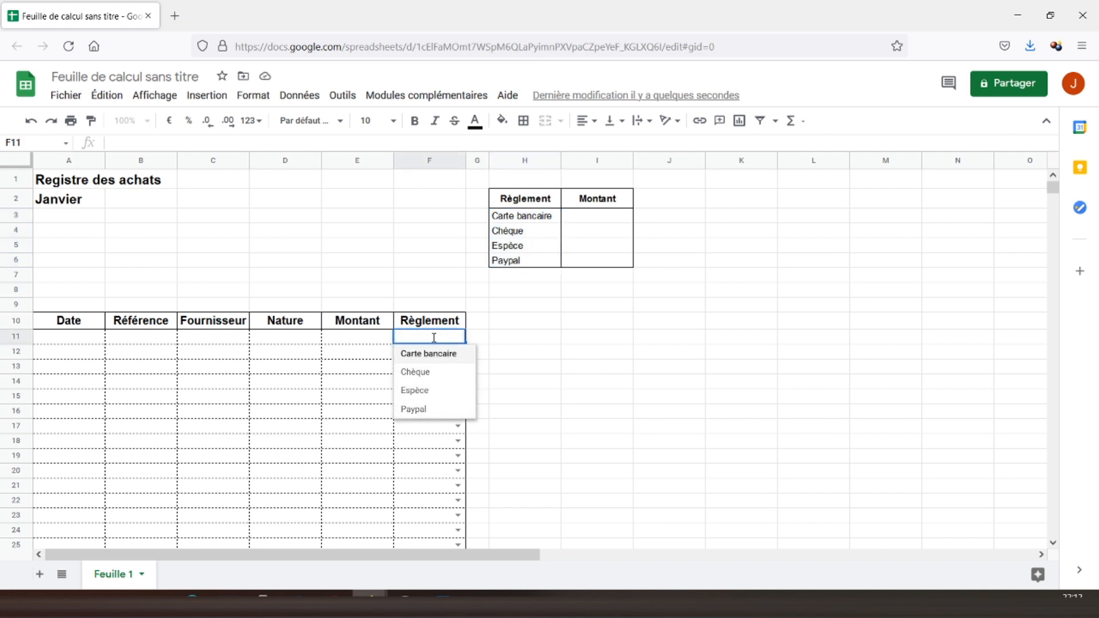
{"action": "left_click", "coordinate": [375, 340]}
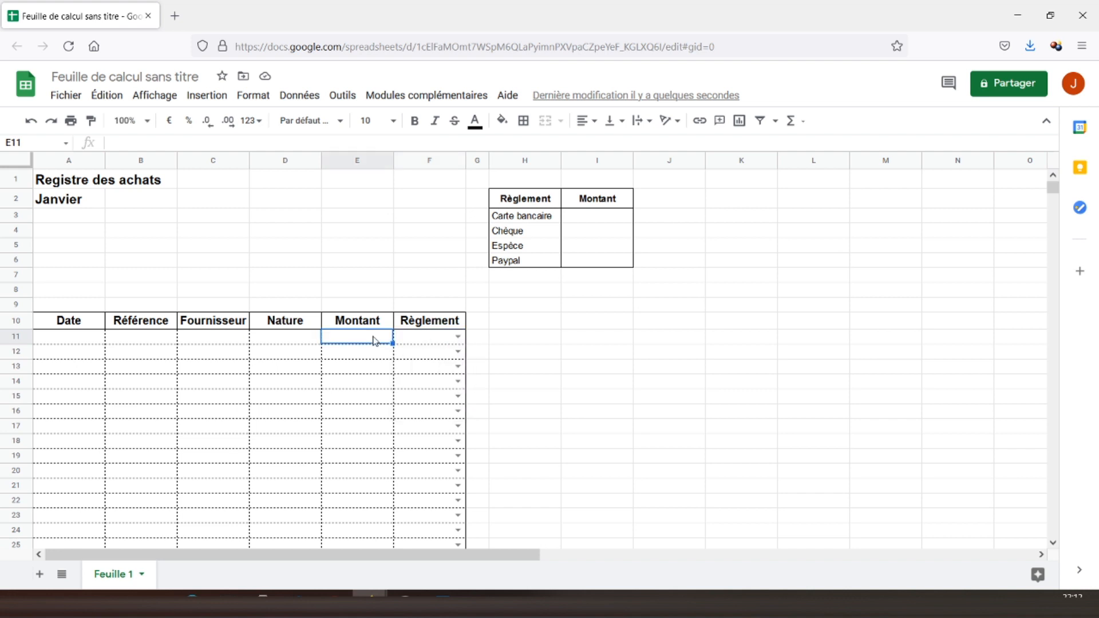
Format the whole Montant column E as euro currency.
{"action": "left_click", "coordinate": [580, 221]}
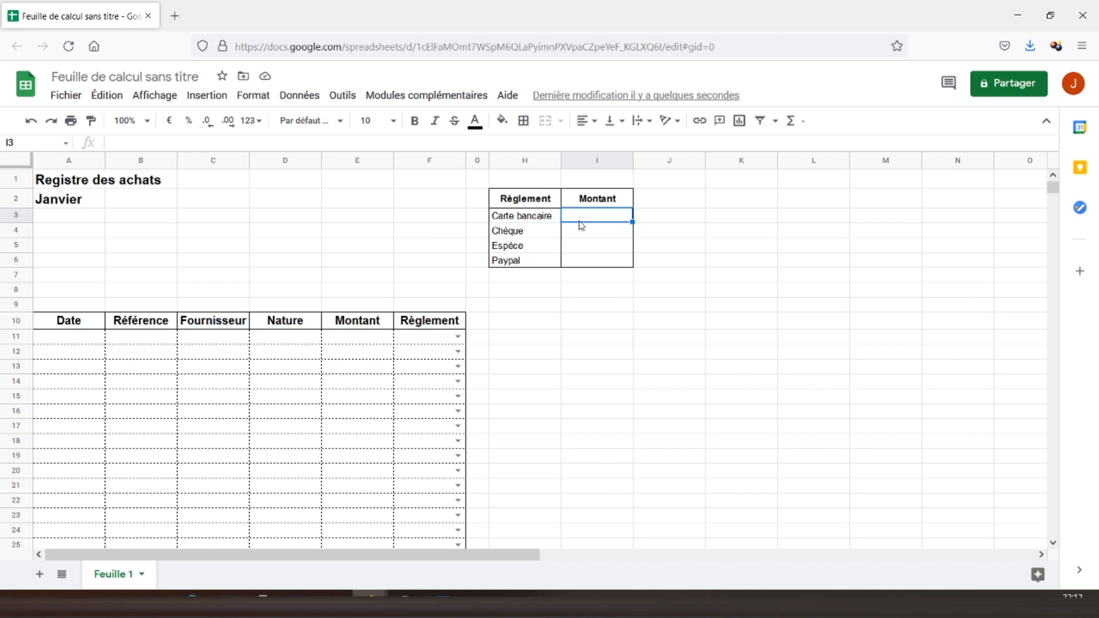
{"action": "left_click", "coordinate": [359, 337]}
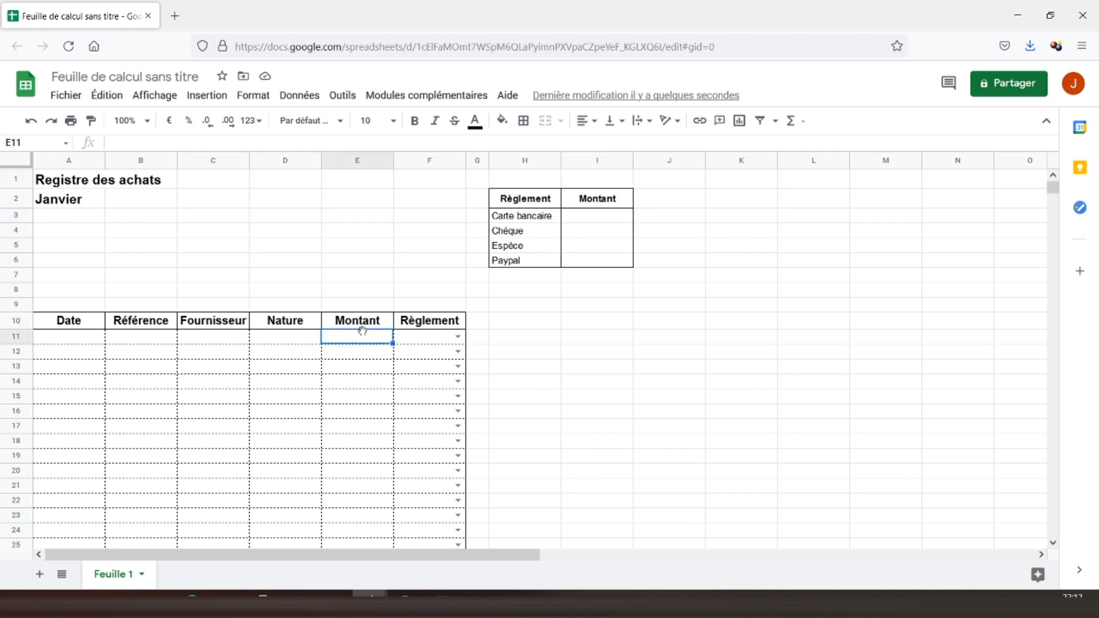
{"action": "left_click", "coordinate": [357, 161]}
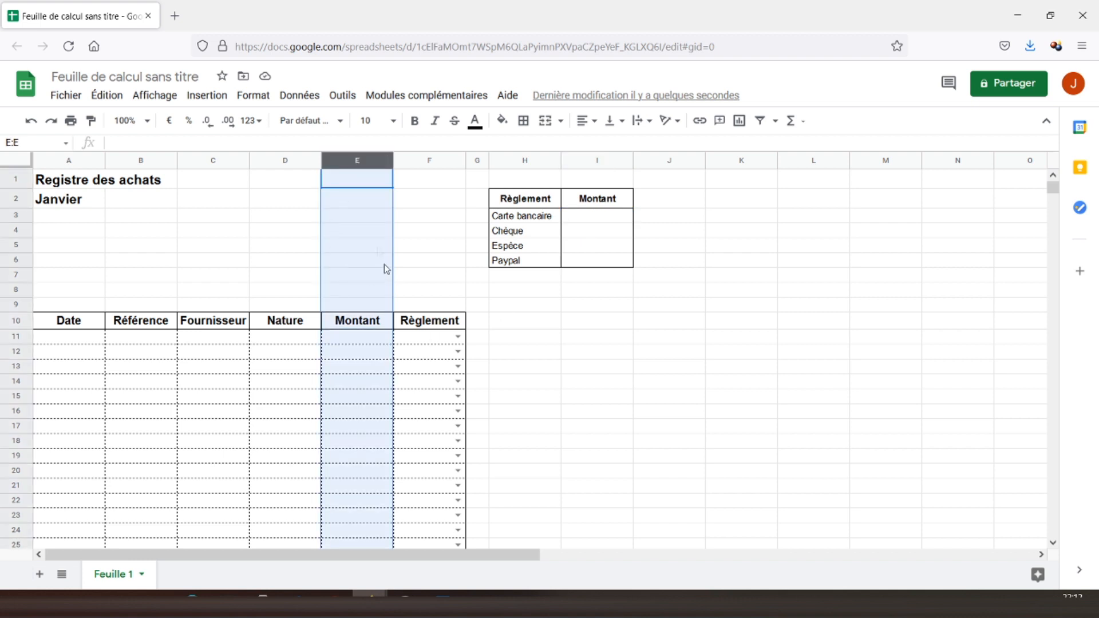
{"action": "left_click", "coordinate": [170, 121]}
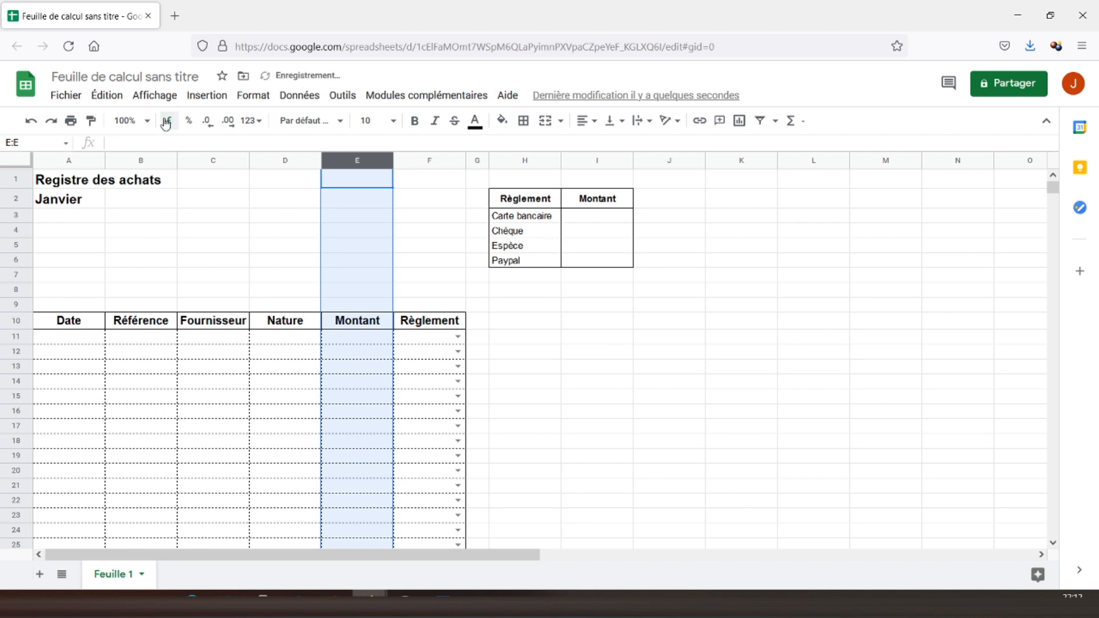
Enter the amounts 300, 200, 100 and 500 in cells E11 to E14 of the Montant column.
{"action": "left_click", "coordinate": [352, 339]}
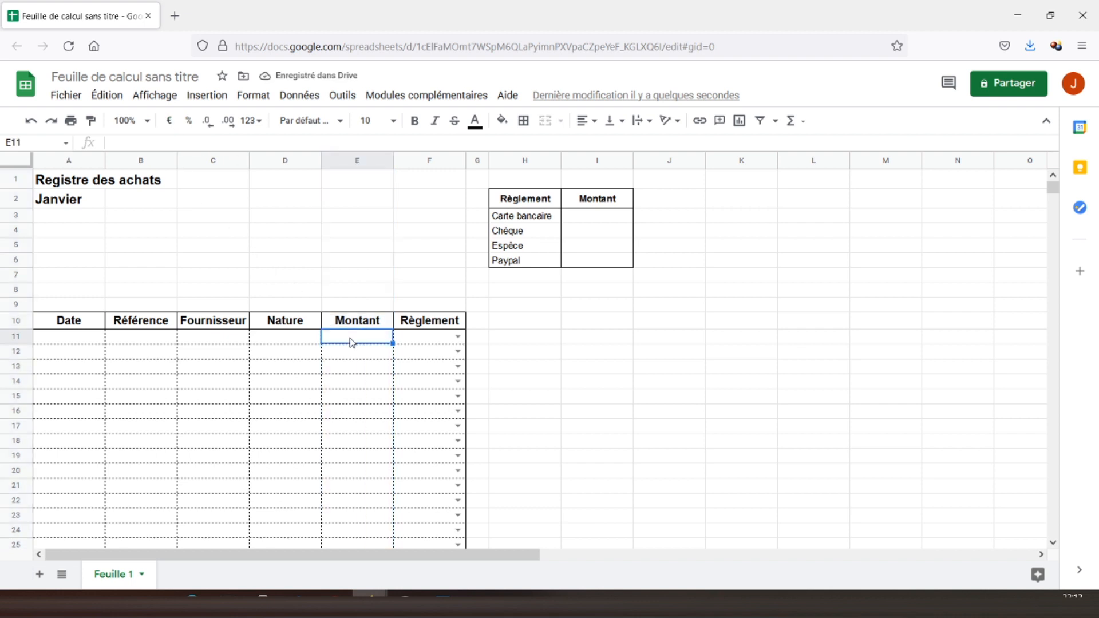
{"action": "type", "text": "300"}
{"action": "key", "text": "Return"}
{"action": "type", "text": "200"}
{"action": "key", "text": "Return"}
{"action": "type", "text": "100"}
{"action": "key", "text": "Return"}
{"action": "type", "text": "500"}
{"action": "key", "text": "Return"}
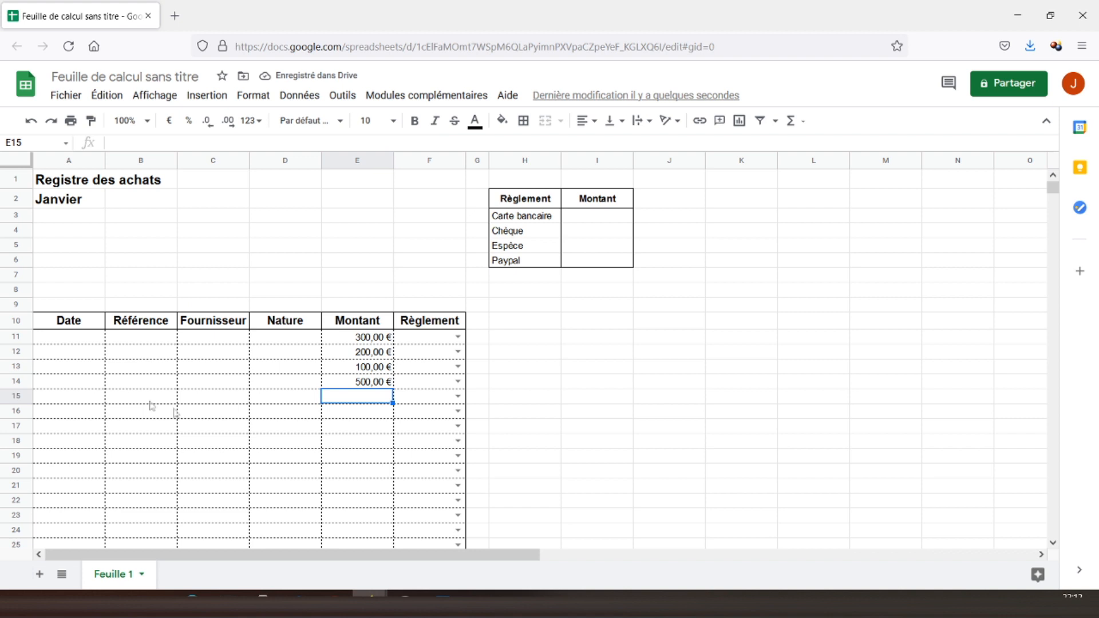
Choose the payment methods Carte bancaire, Chèque, Chèque and Carte bancaire in cells F11 to F14.
{"action": "left_click", "coordinate": [457, 338]}
{"action": "left_click", "coordinate": [430, 356]}
{"action": "left_click", "coordinate": [459, 353]}
{"action": "left_click", "coordinate": [431, 387]}
{"action": "left_click", "coordinate": [458, 369]}
{"action": "left_click", "coordinate": [430, 400]}
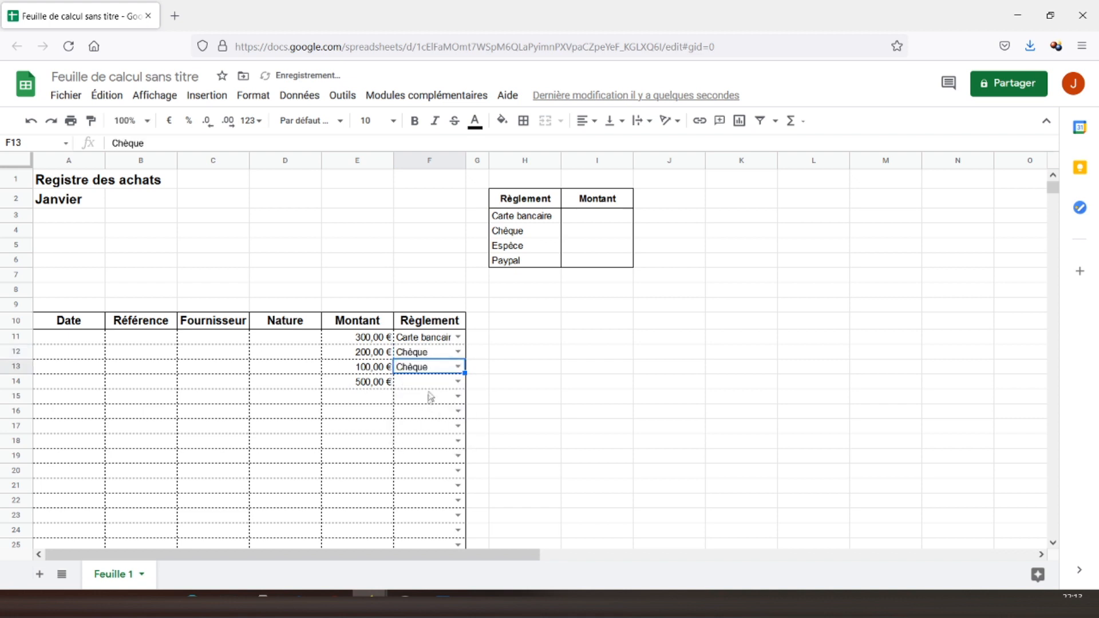
{"action": "left_click", "coordinate": [458, 382]}
{"action": "left_click", "coordinate": [435, 402]}
Fill row 15 with an amount of 50 and the payment method Paypal.
{"action": "left_click", "coordinate": [369, 398]}
{"action": "type", "text": "50"}
{"action": "key", "text": "Return"}
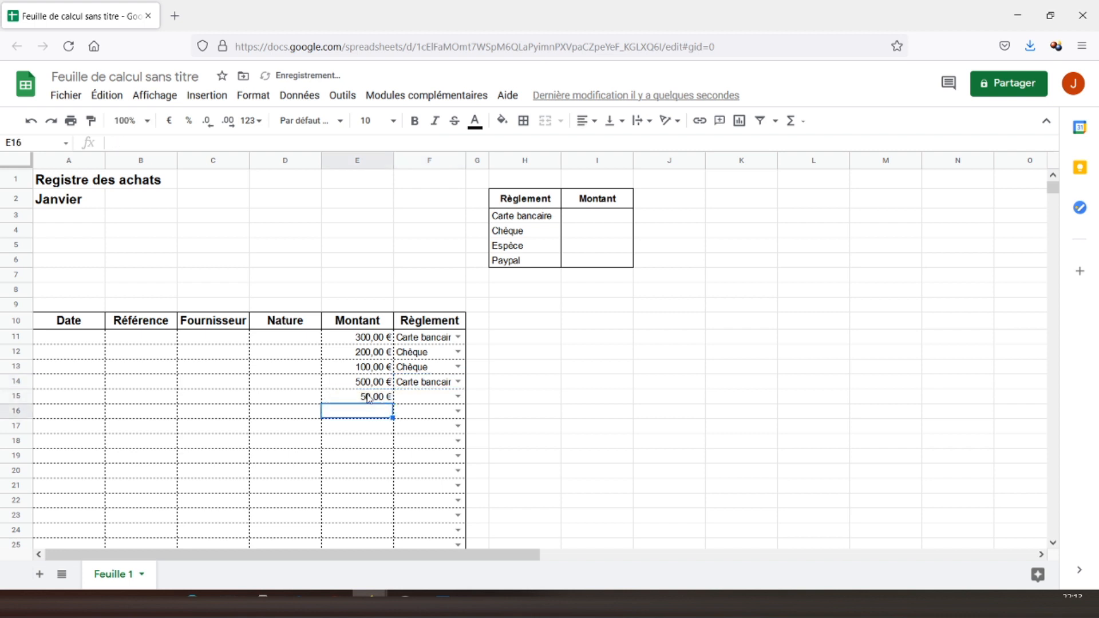
{"action": "left_click", "coordinate": [457, 398]}
{"action": "left_click", "coordinate": [414, 468]}
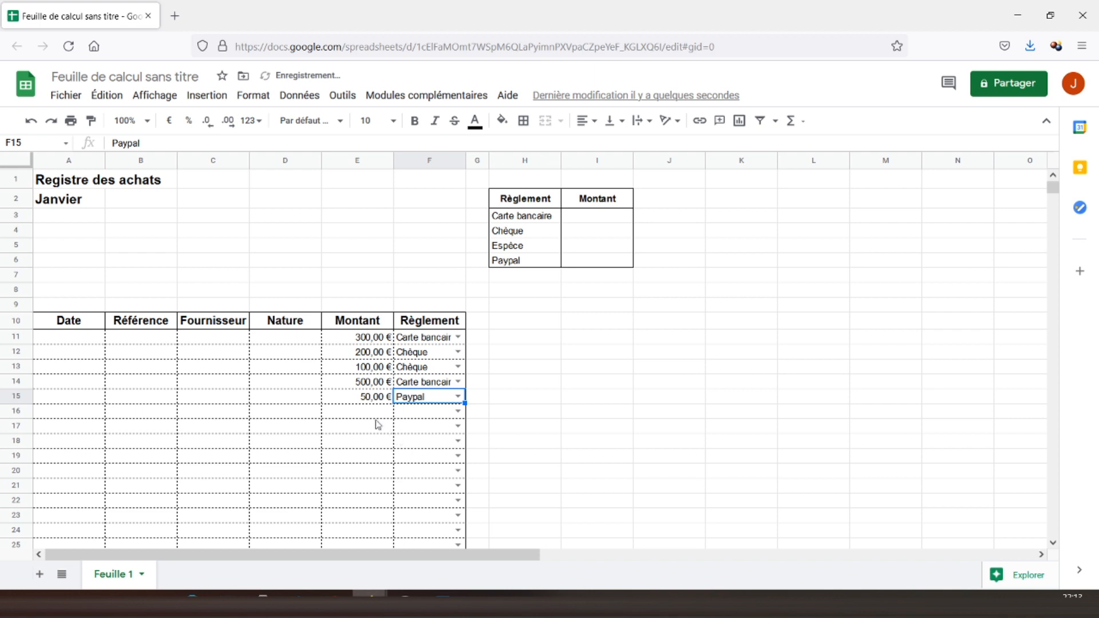
Enter the amount 20 in both E16 and E17 and choose Espèce as the payment method for both rows.
{"action": "left_click", "coordinate": [370, 412]}
{"action": "type", "text": "20"}
{"action": "key", "text": "Return"}
{"action": "type", "text": "20"}
{"action": "key", "text": "Return"}
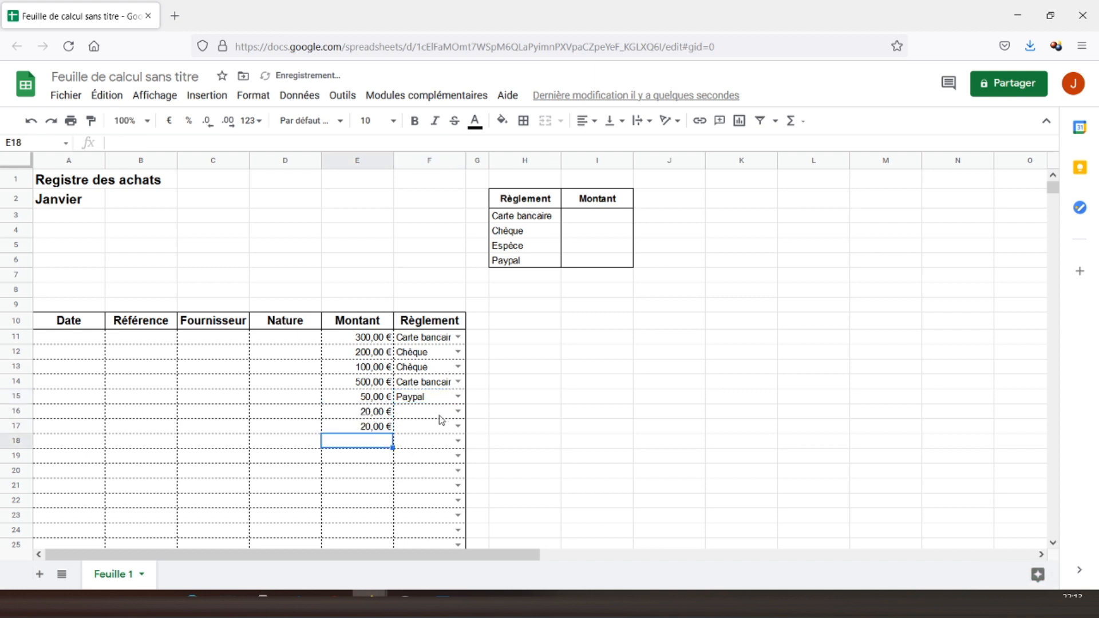
{"action": "left_click", "coordinate": [458, 412]}
{"action": "left_click", "coordinate": [417, 465]}
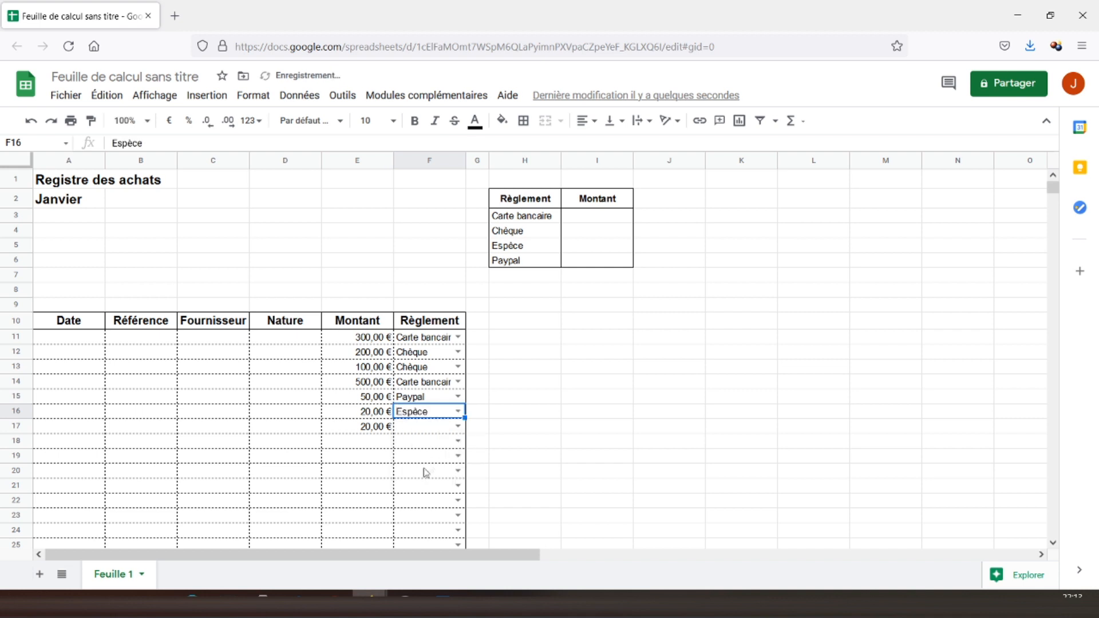
{"action": "left_click", "coordinate": [427, 429]}
{"action": "left_click", "coordinate": [458, 426]}
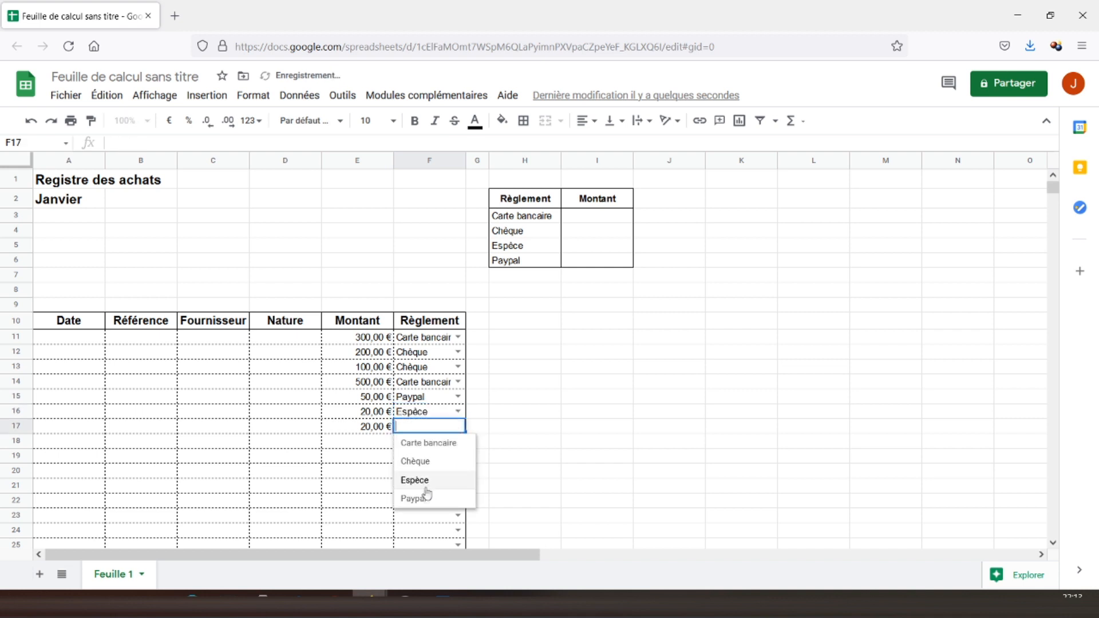
{"action": "left_click", "coordinate": [423, 481]}
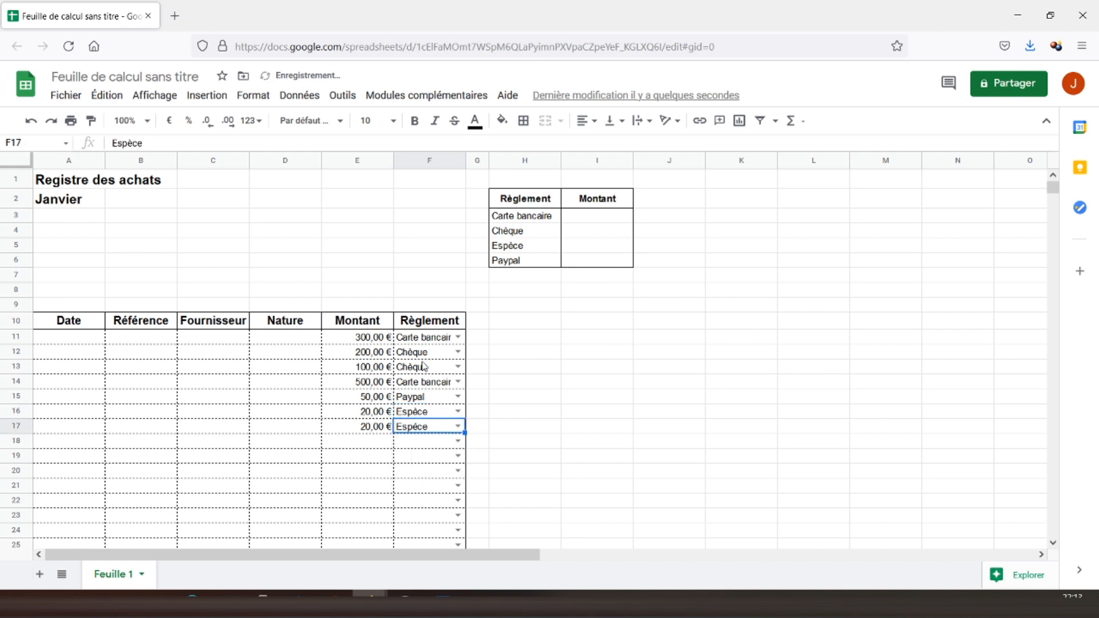
Start a SOMME.SI formula in cell I3 with F11:F14 of the Règlement column as its range.
{"action": "left_click", "coordinate": [589, 222]}
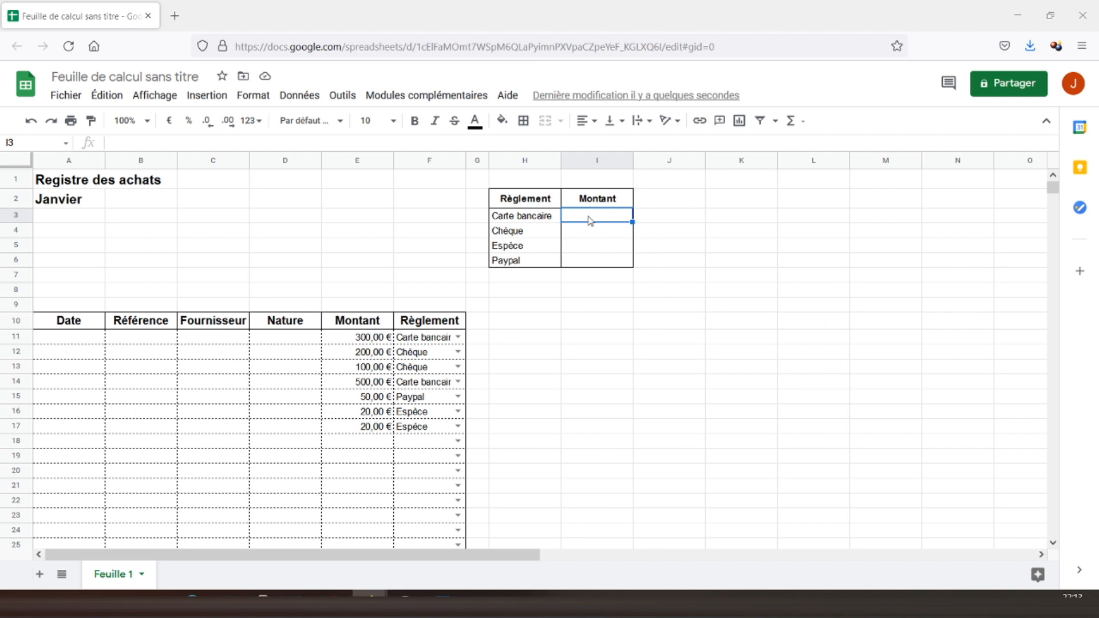
{"action": "type", "text": "=so"}
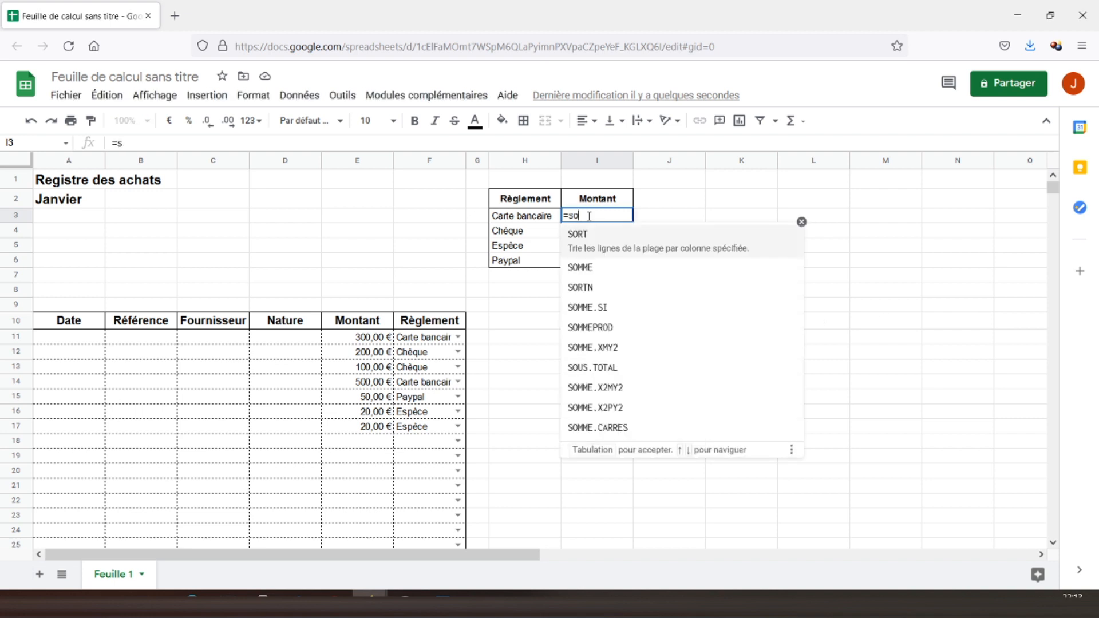
{"action": "type", "text": "mme"}
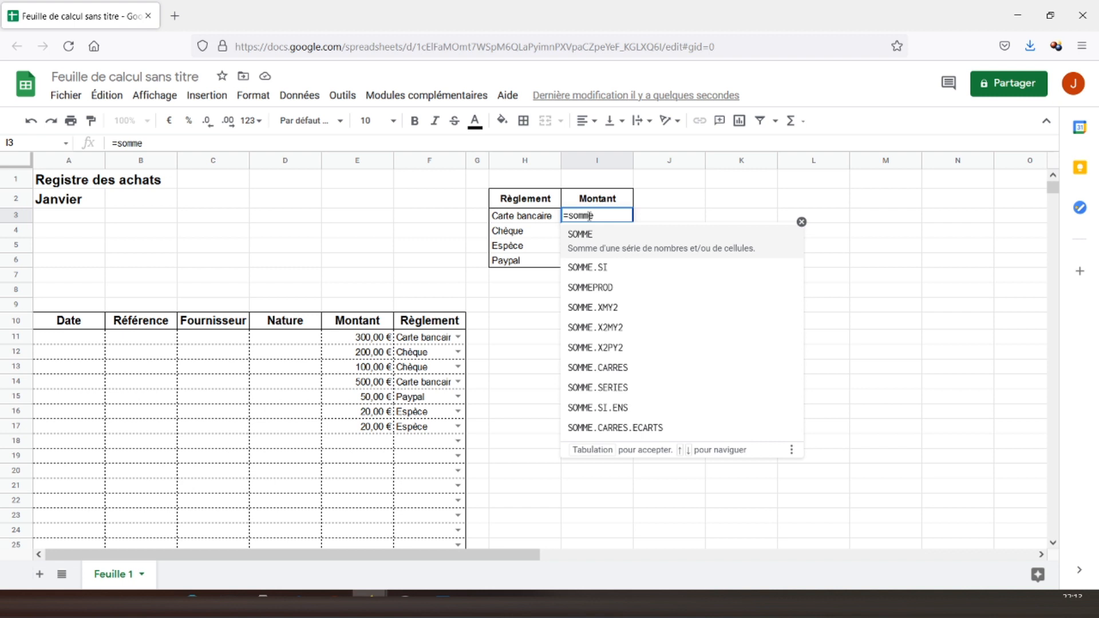
{"action": "type", "text": ".si("}
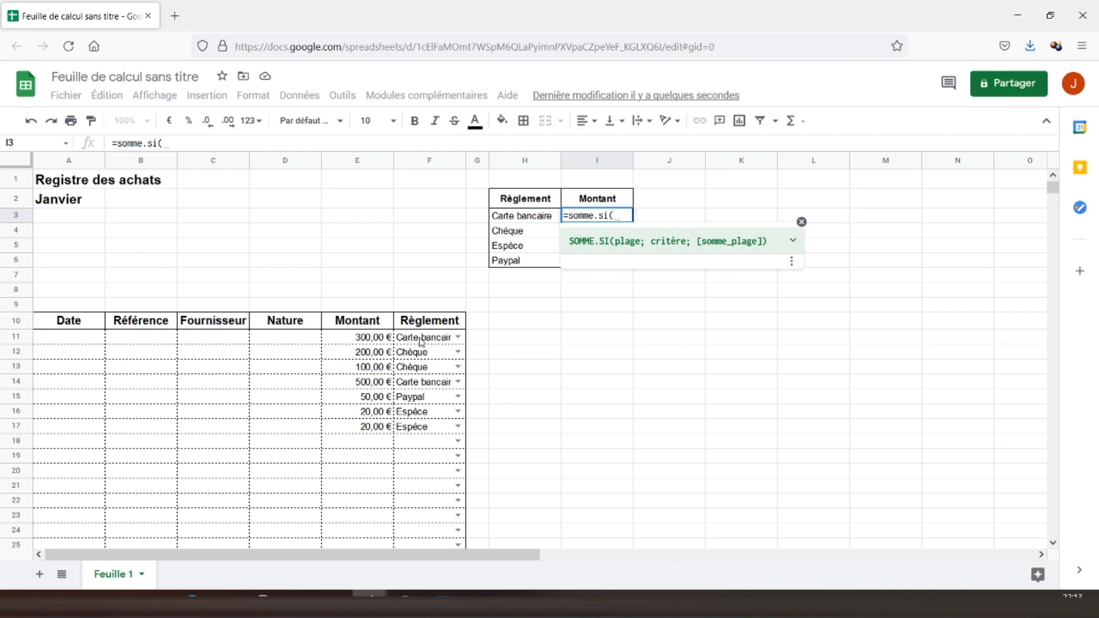
{"action": "left_click_drag", "start_coordinate": [422, 342], "coordinate": [423, 382]}
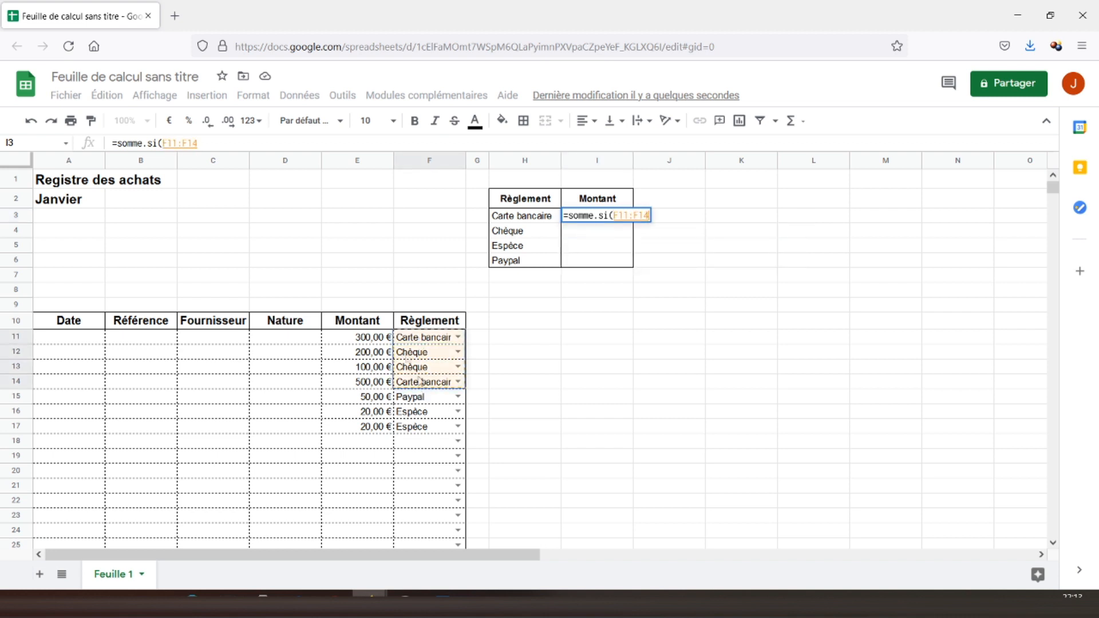
Extend the SOMME.SI criteria range in cell I3 to F11:F1000.
{"action": "left_click", "coordinate": [206, 144]}
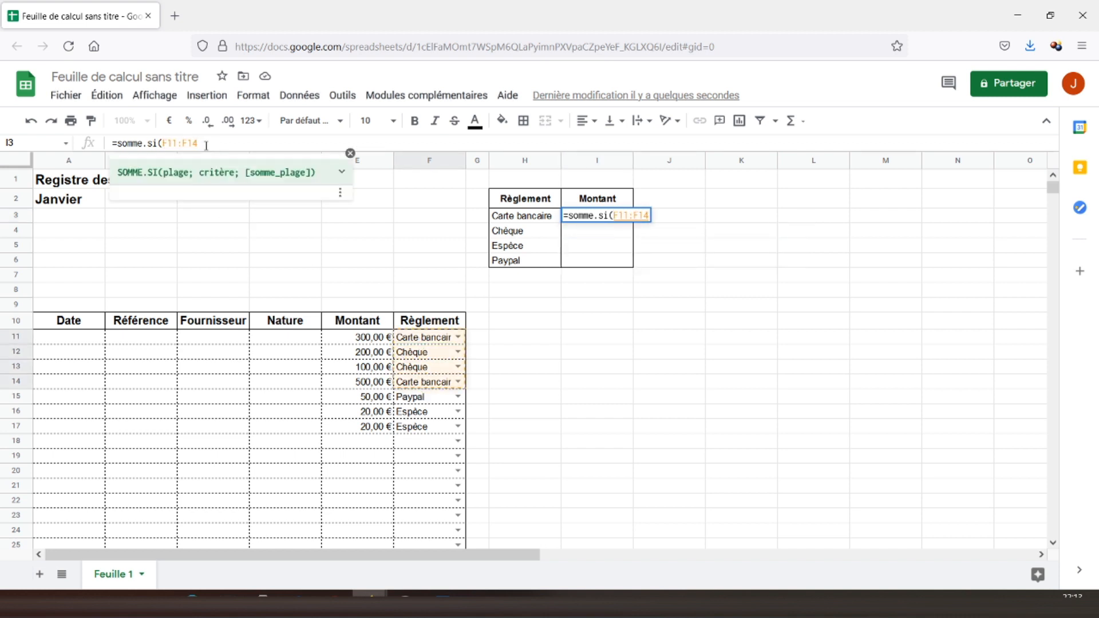
{"action": "key", "text": "BackSpace"}
{"action": "type", "text": "1000"}
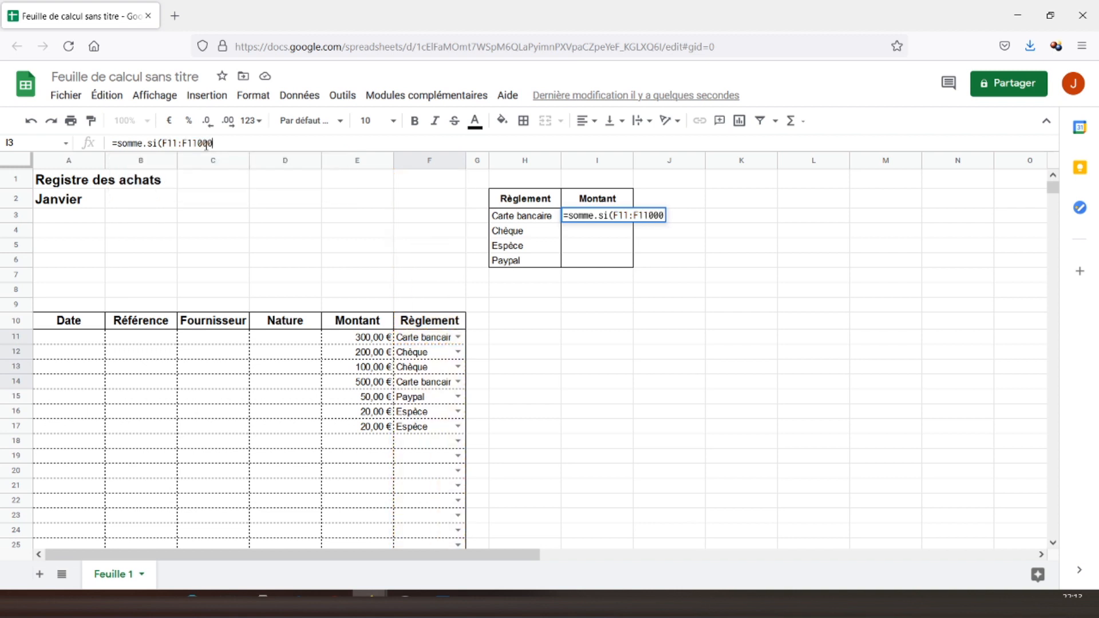
{"action": "left_click", "coordinate": [206, 144]}
{"action": "key", "text": "BackSpace"}
{"action": "key", "text": "BackSpace"}
{"action": "key", "text": "BackSpace"}
{"action": "key", "text": "BackSpace"}
{"action": "type", "text": "000"}
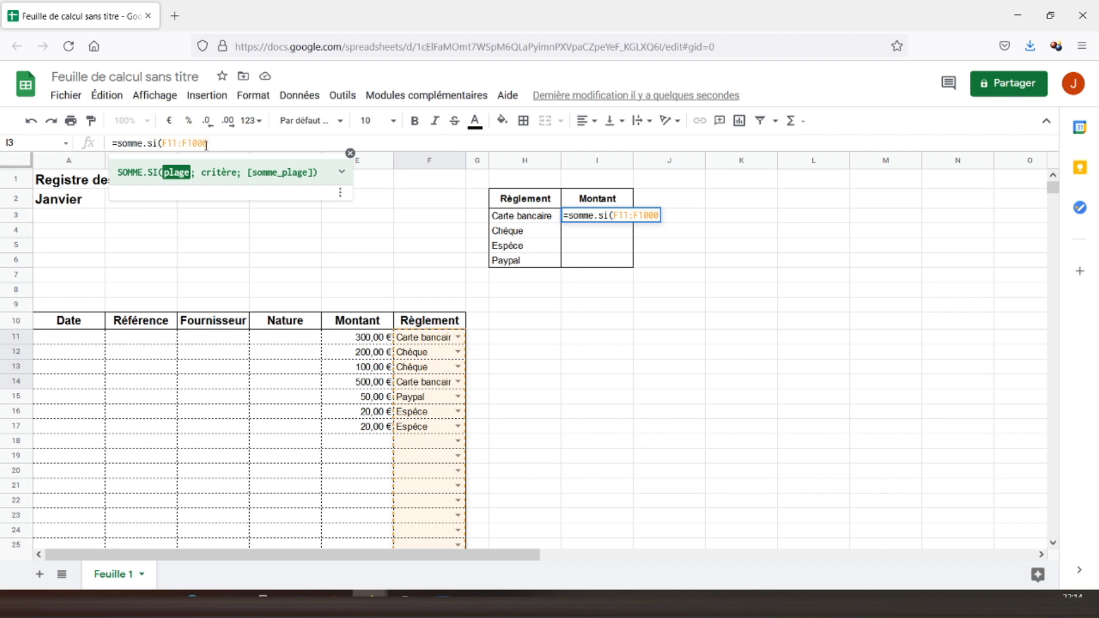
Complete the SOMME.SI formula with H3 as the criterion and E11:E1000 as the sum range.
{"action": "type", "text": ";"}
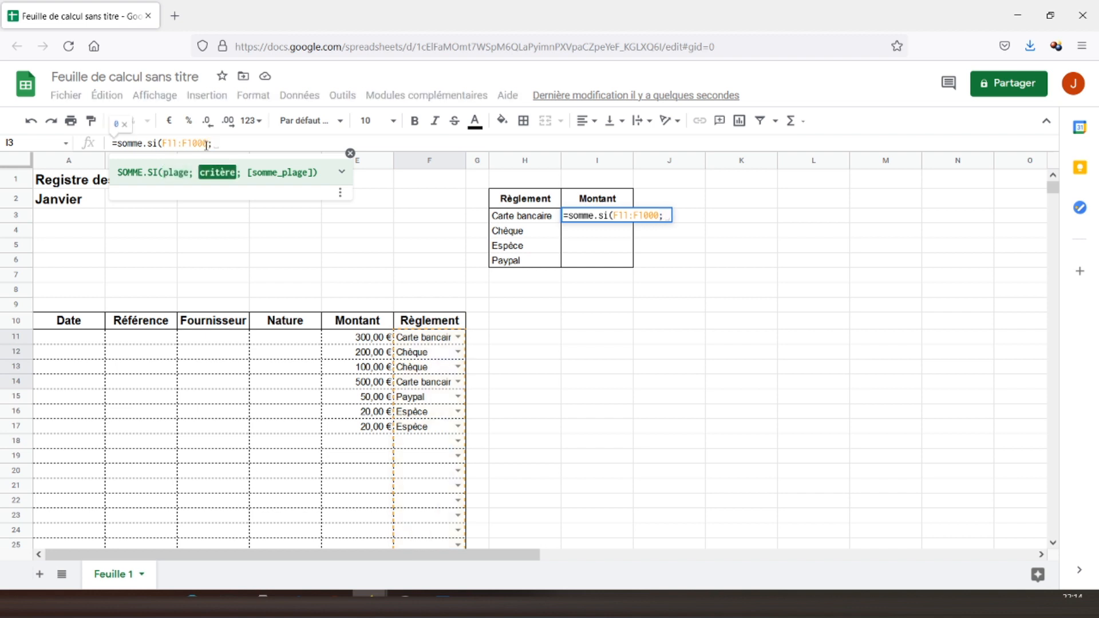
{"action": "left_click", "coordinate": [513, 218]}
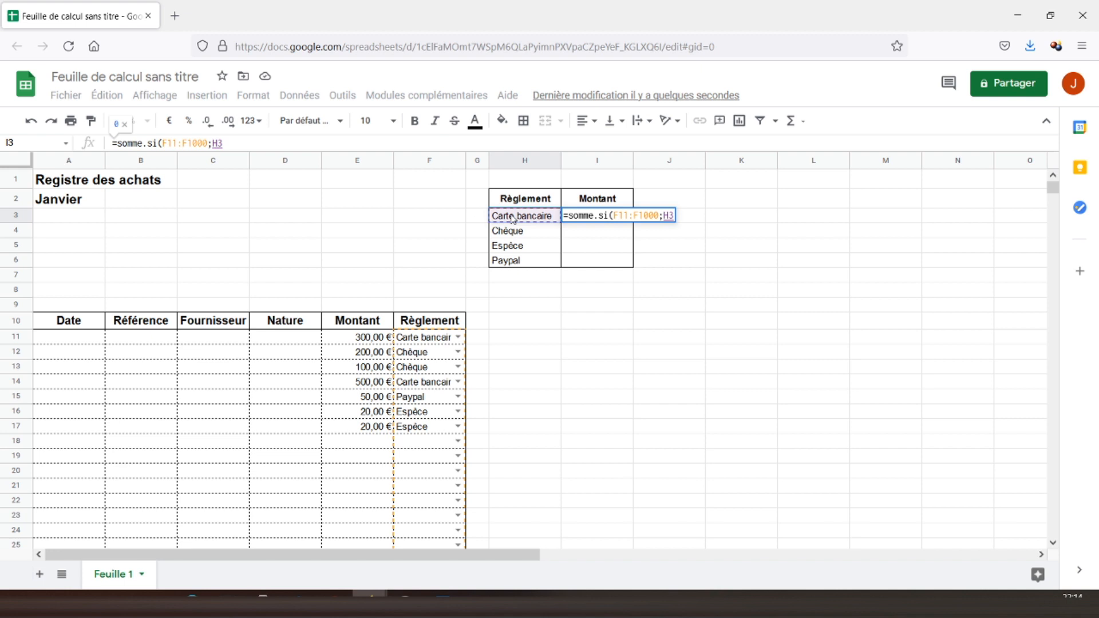
{"action": "type", "text": ";"}
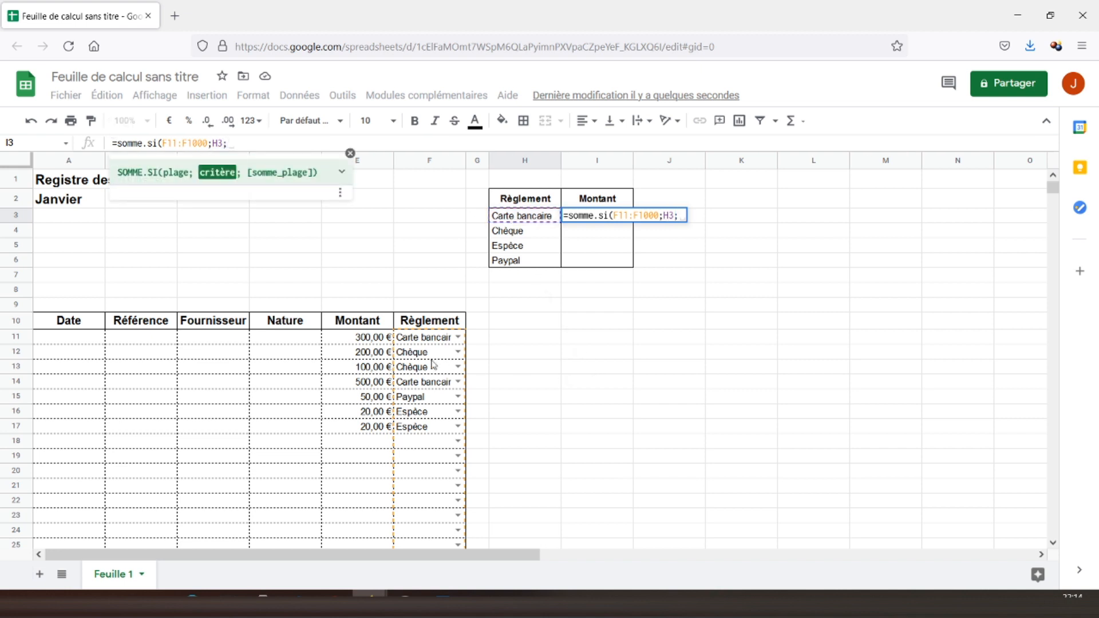
{"action": "left_click_drag", "start_coordinate": [355, 342], "coordinate": [360, 397]}
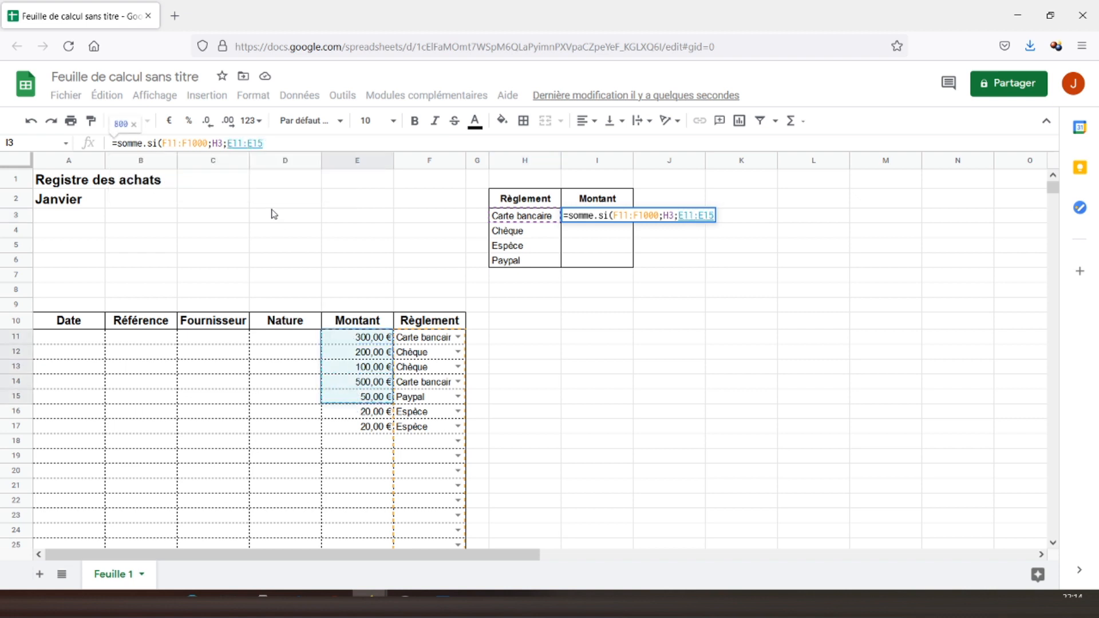
{"action": "key", "text": "BackSpace"}
{"action": "type", "text": "000"}
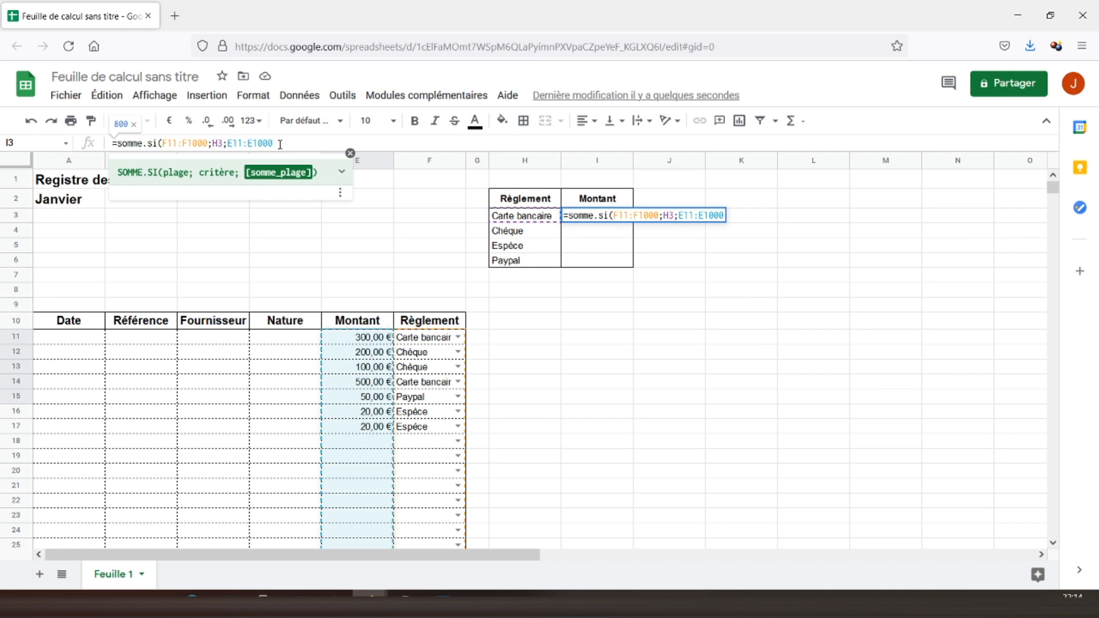
{"action": "type", "text": ")"}
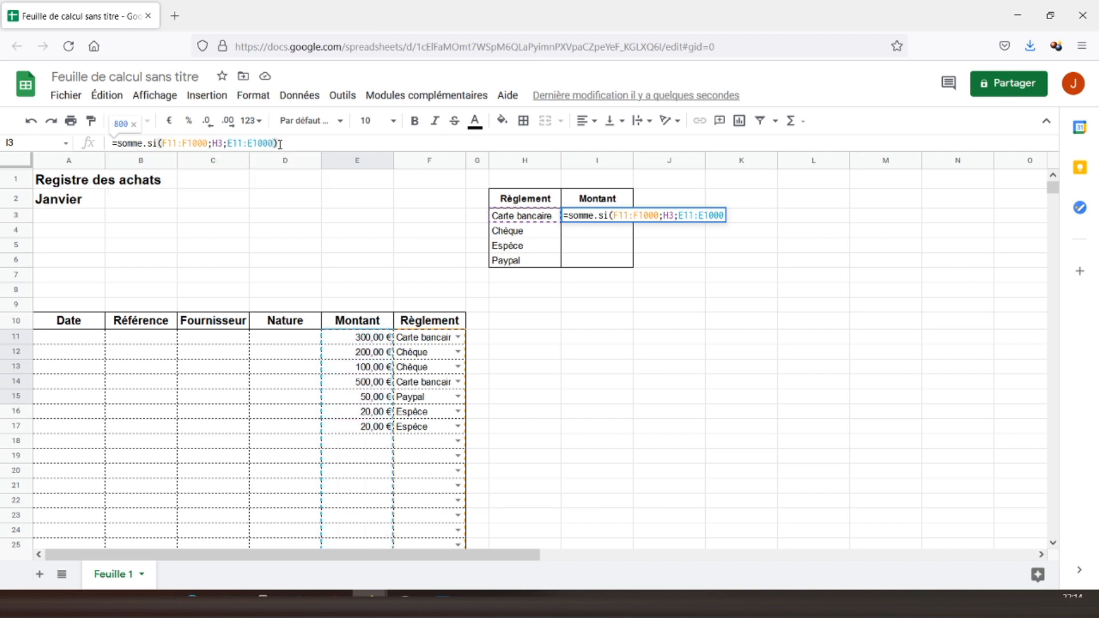
Make both formula ranges absolute as $F$11:$F$1000 and $E$11:$E$1000, and enter the formula in I3.
{"action": "left_click", "coordinate": [176, 143]}
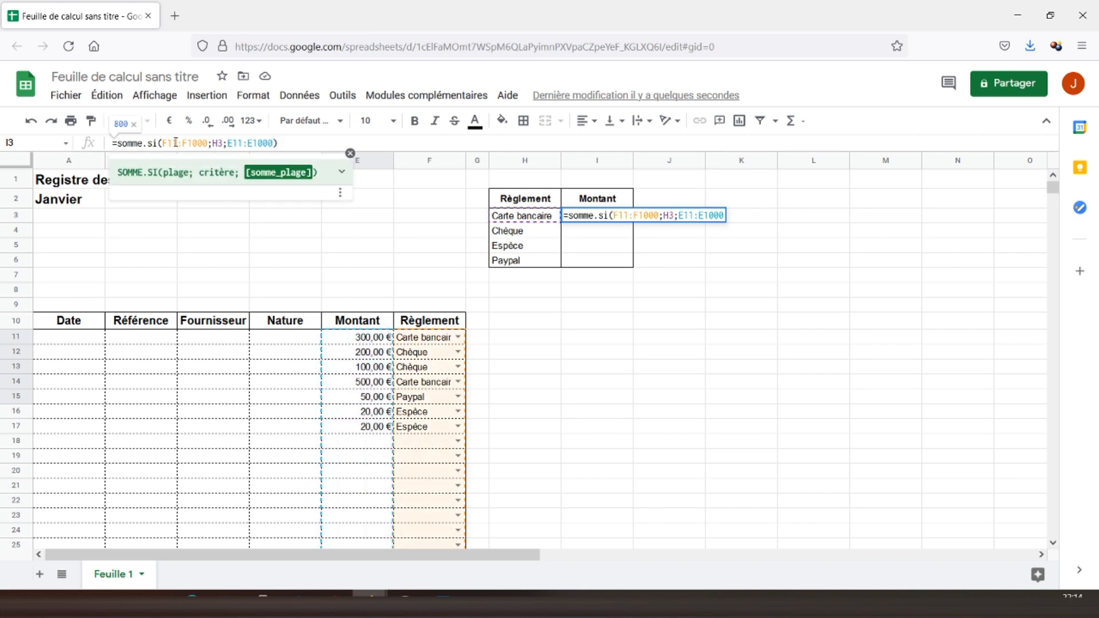
{"action": "key", "text": "F4"}
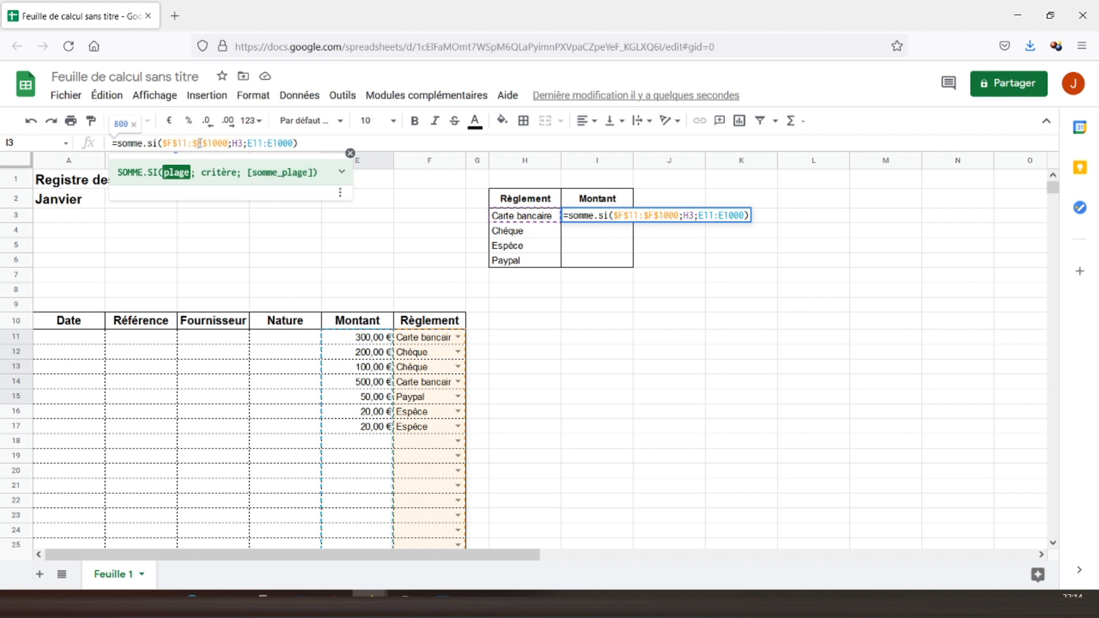
{"action": "left_click", "coordinate": [273, 144]}
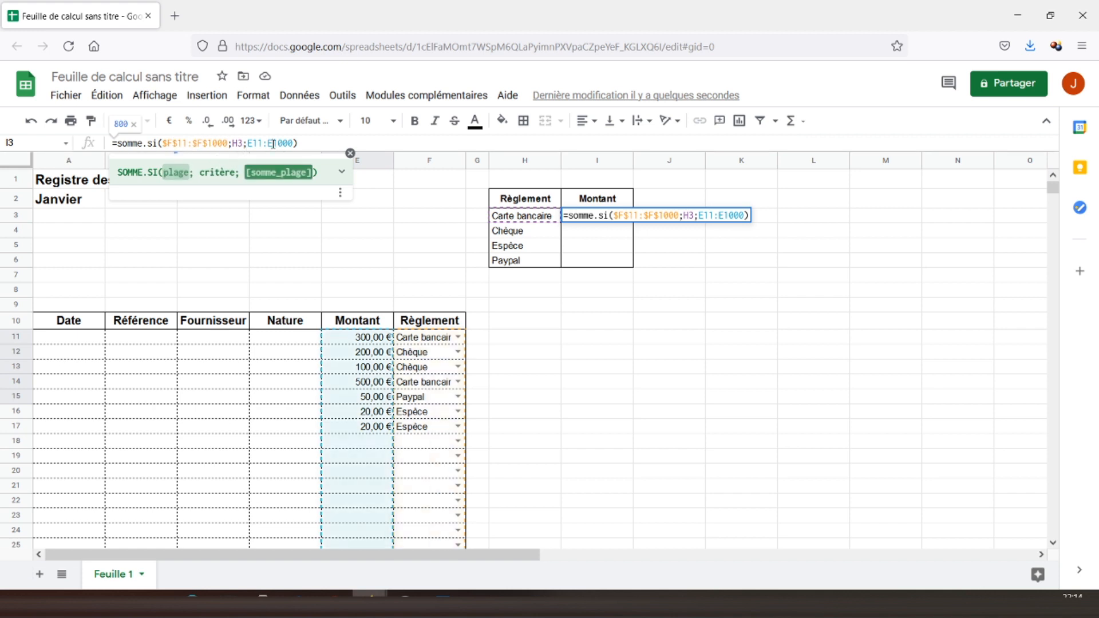
{"action": "key", "text": "F4"}
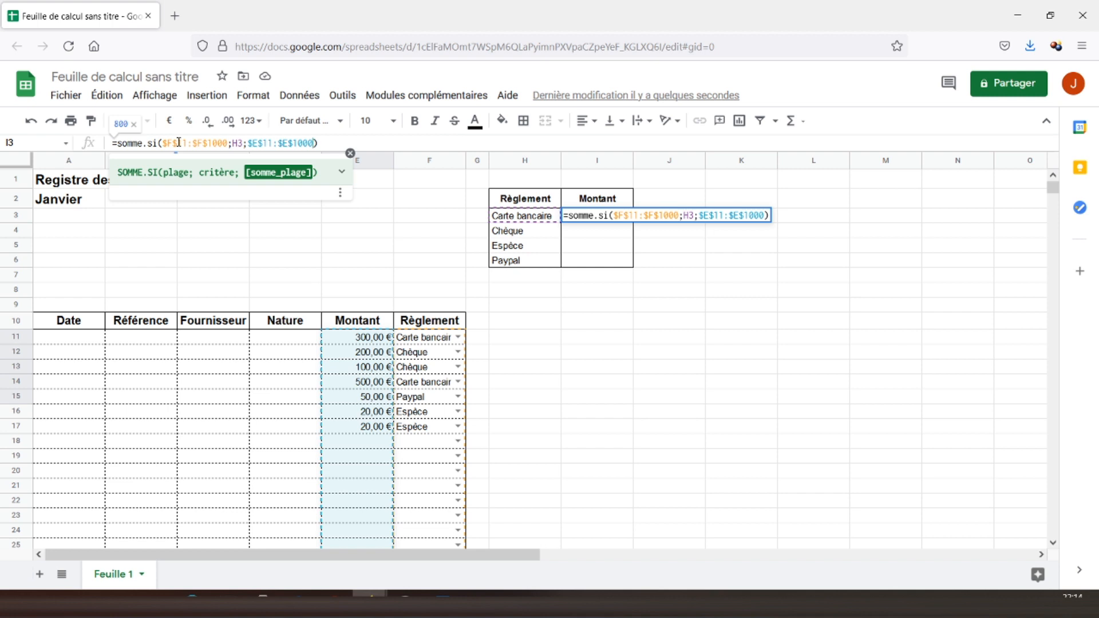
{"action": "key", "text": "Return"}
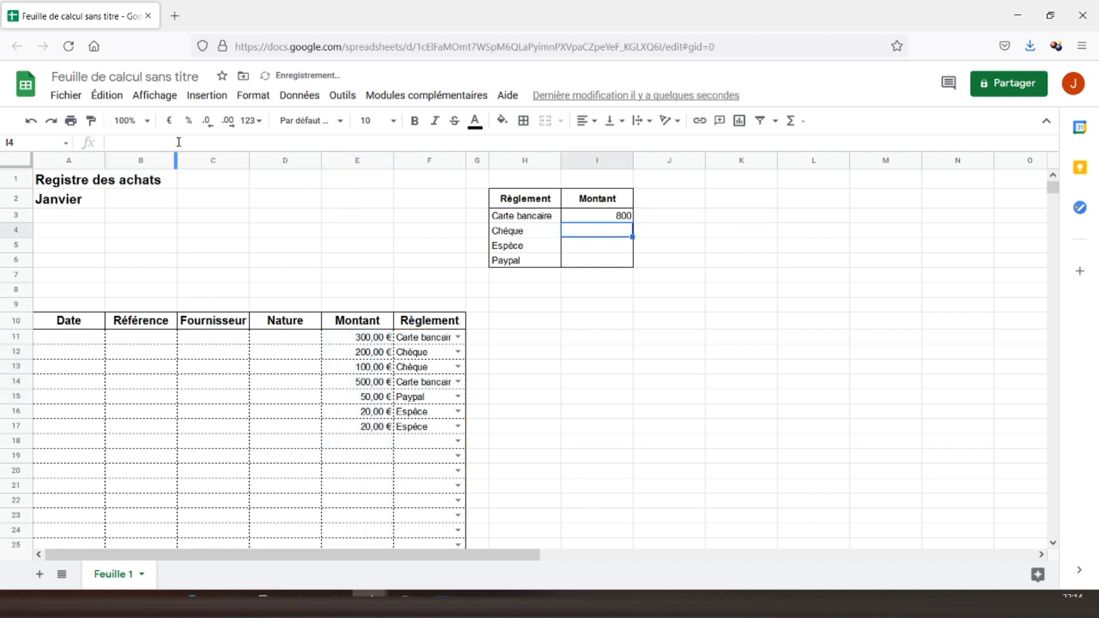
Check the Carte bancaire total in I3 against the sum of the amounts in E11 and E14.
{"action": "left_click", "coordinate": [581, 222]}
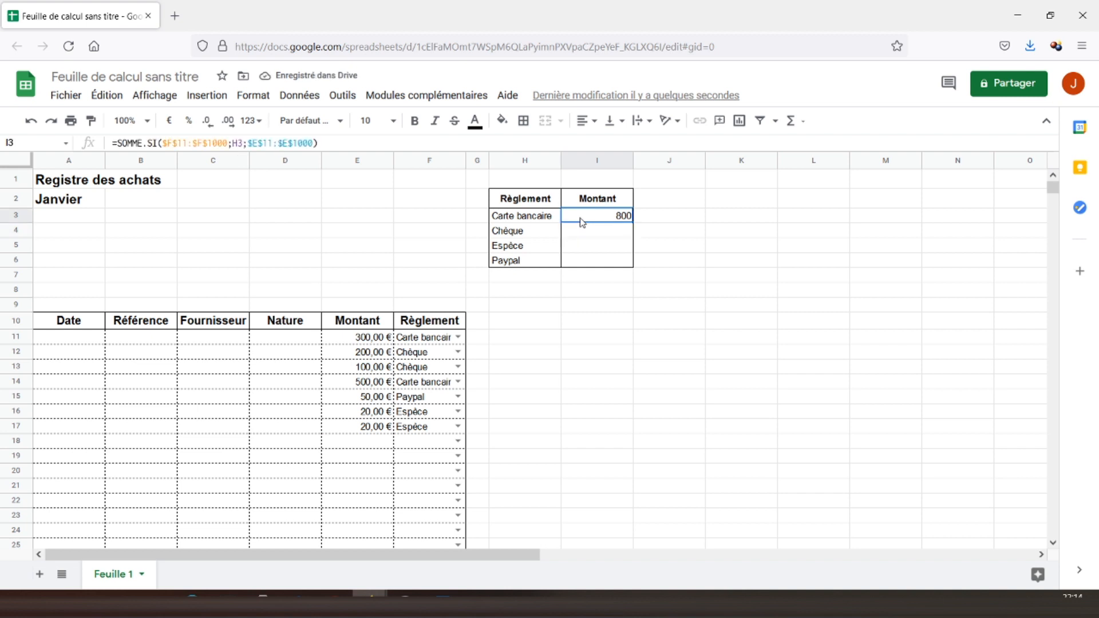
{"action": "left_click", "coordinate": [362, 341]}
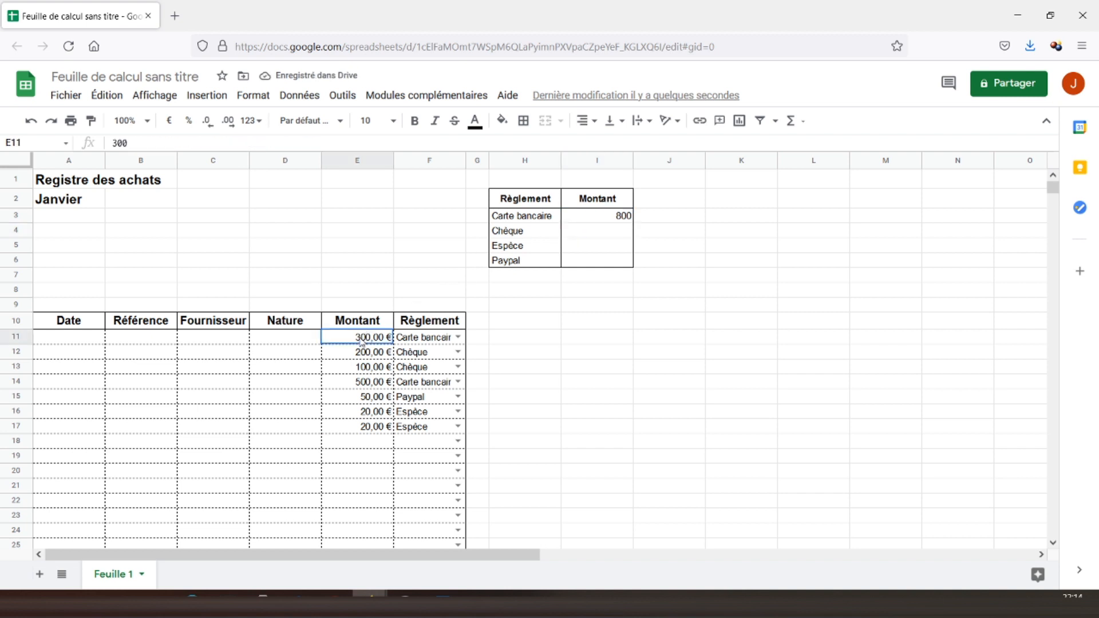
{"action": "left_click", "coordinate": [368, 388], "text": "ctrl"}
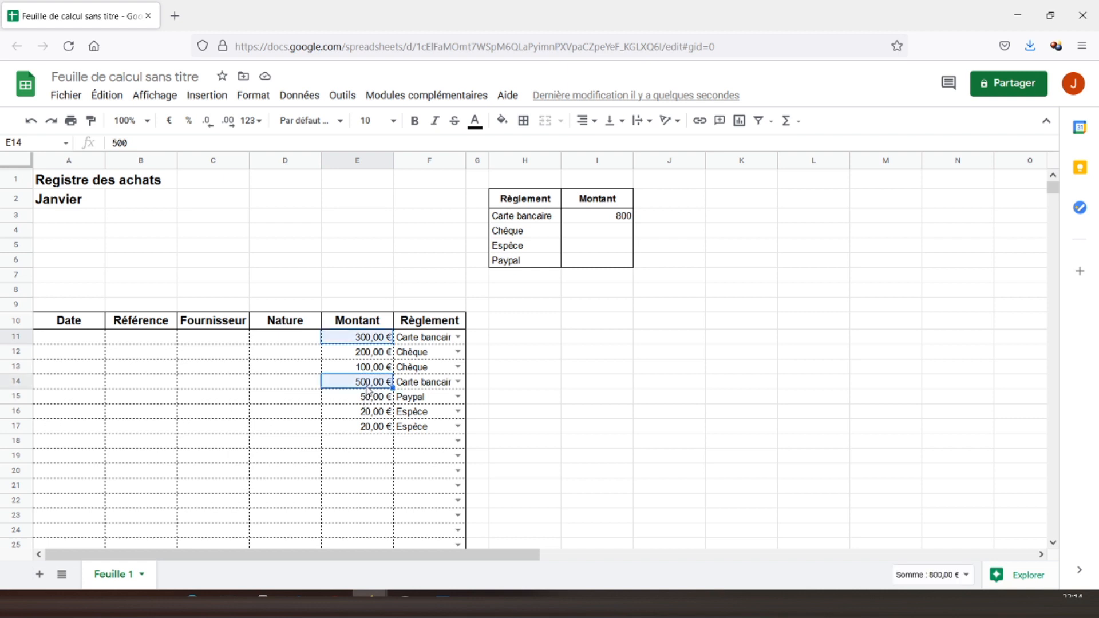
Format the summary amounts in I3:I6 as euro currency.
{"action": "left_click_drag", "start_coordinate": [581, 217], "coordinate": [584, 266]}
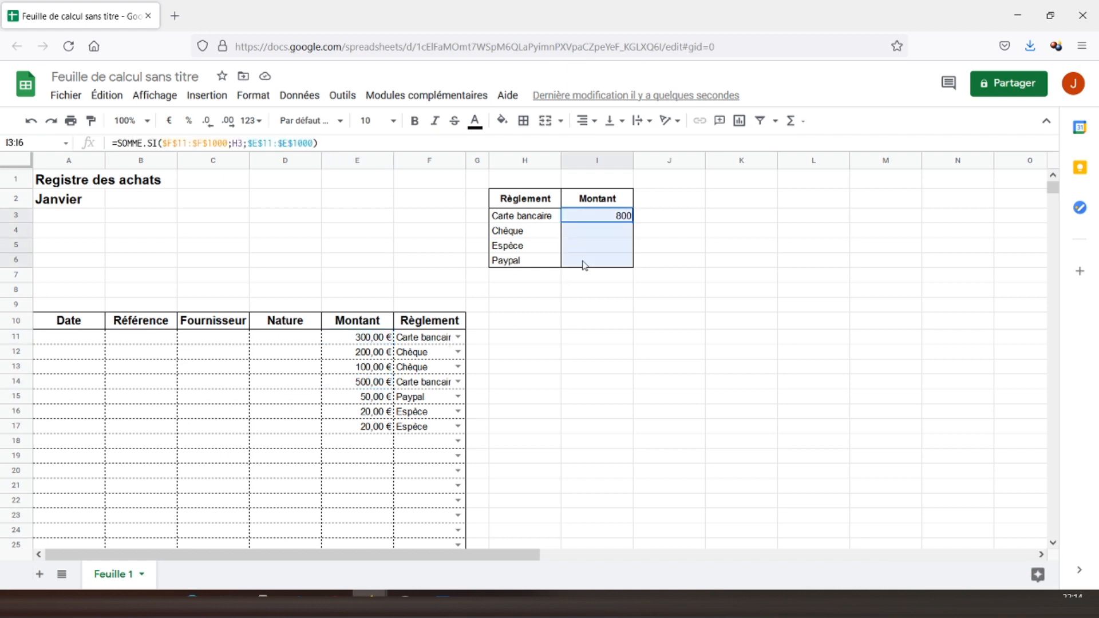
{"action": "left_click", "coordinate": [169, 122]}
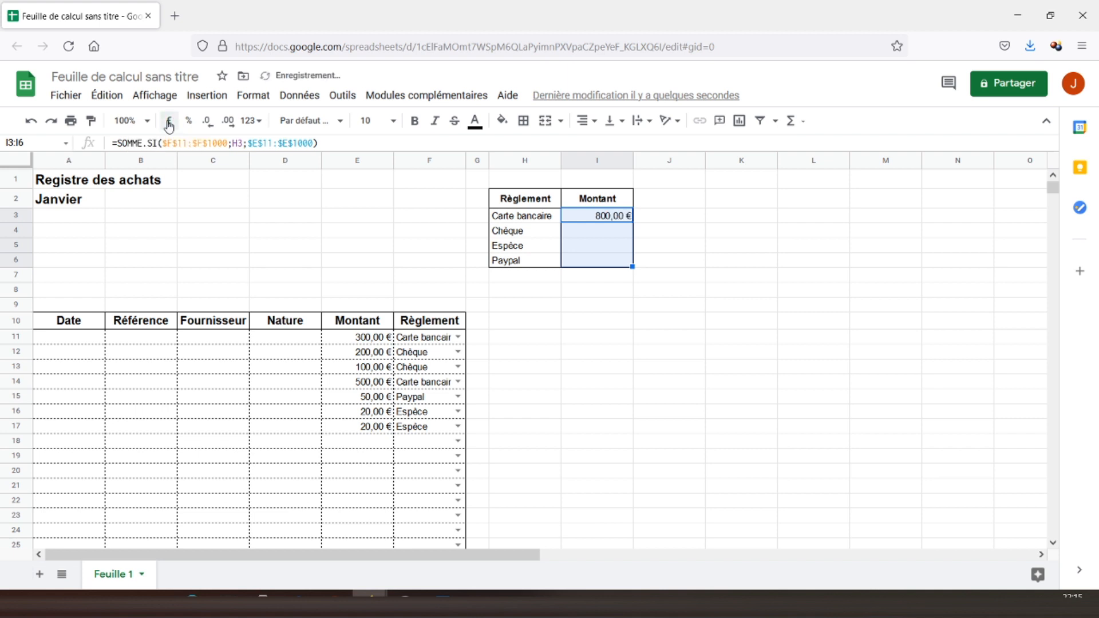
{"action": "left_click", "coordinate": [582, 236]}
Copy the SOMME.SI formula from I3 and paste only the formula into I4:I6.
{"action": "left_click", "coordinate": [587, 218]}
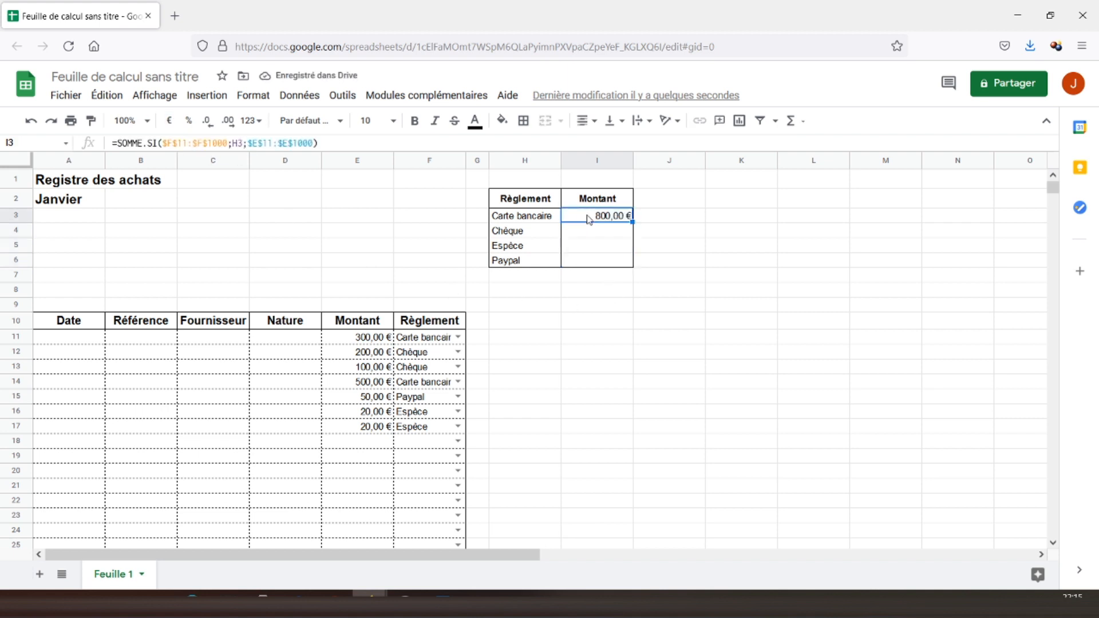
{"action": "right_click", "coordinate": [599, 216]}
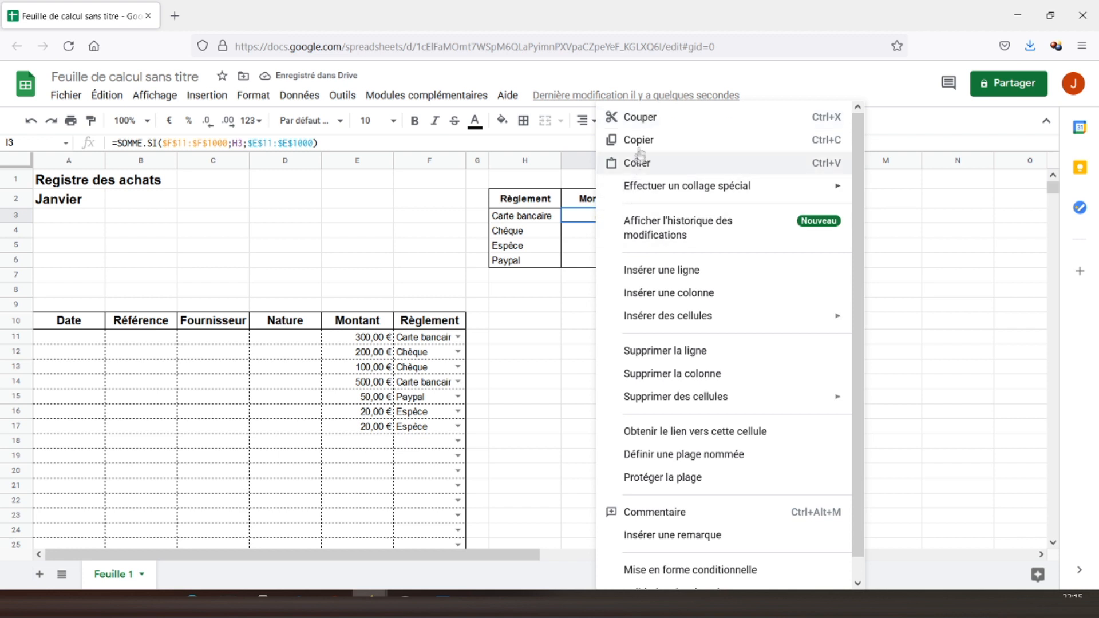
{"action": "left_click", "coordinate": [632, 140]}
{"action": "left_click_drag", "start_coordinate": [586, 235], "coordinate": [589, 263]}
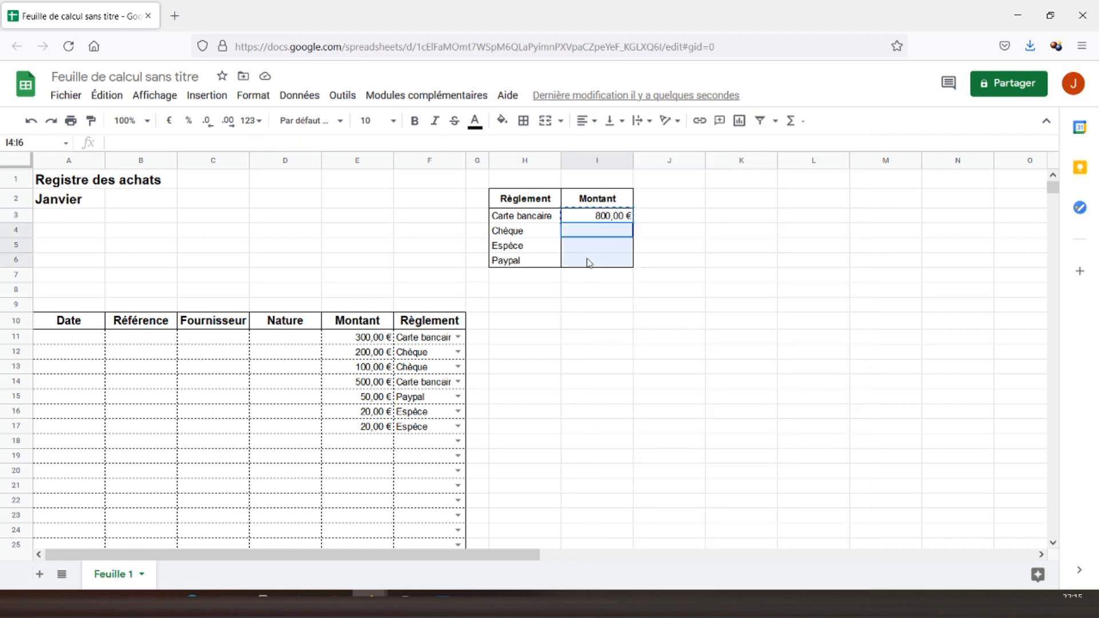
{"action": "right_click", "coordinate": [590, 264]}
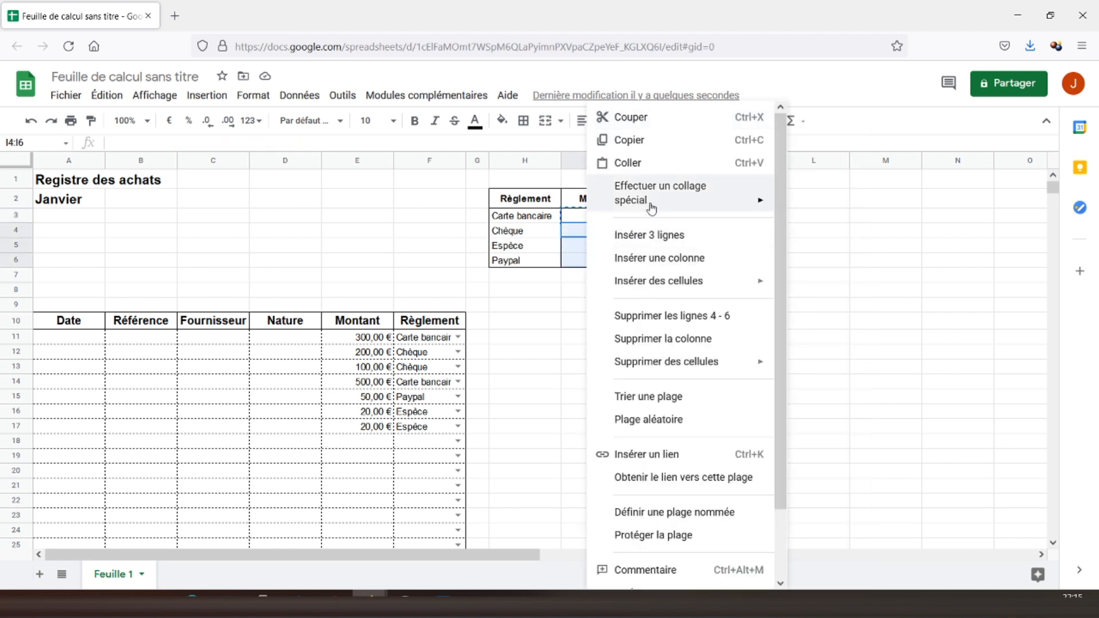
{"action": "mouse_move", "coordinate": [652, 207]}
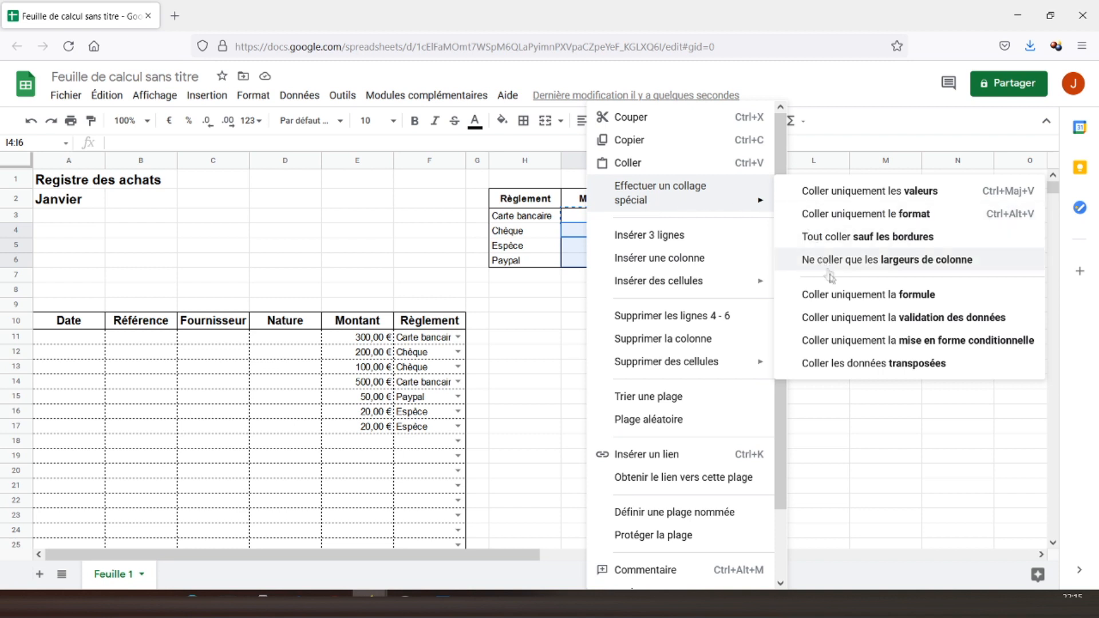
{"action": "left_click", "coordinate": [839, 300]}
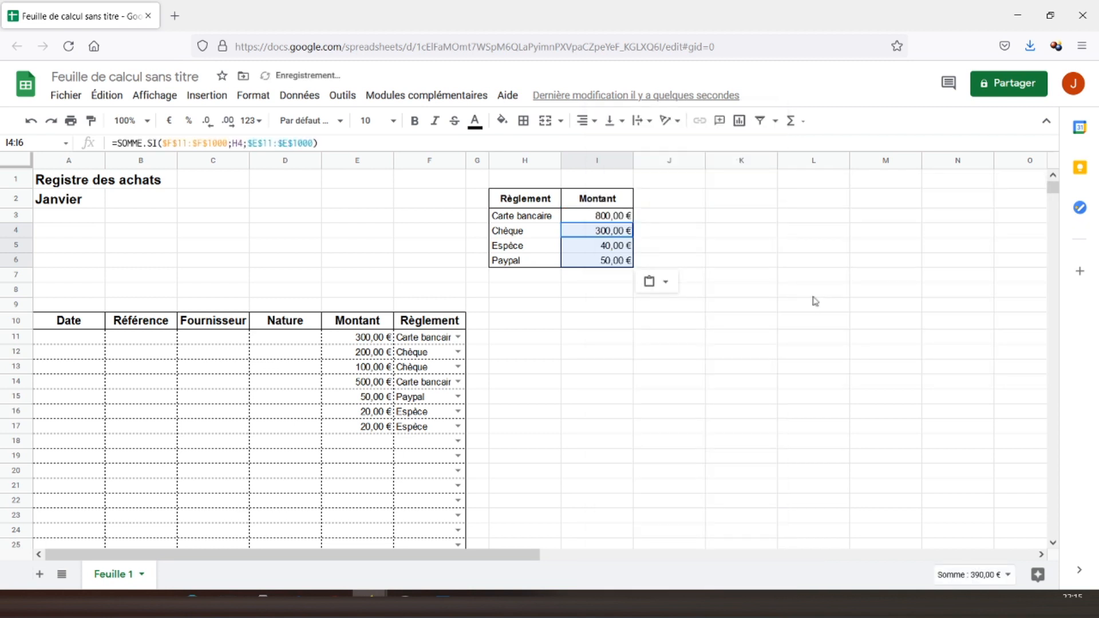
Compare the Espèce and Paypal totals in the summary with the amounts in the Montant column.
{"action": "left_click", "coordinate": [597, 245]}
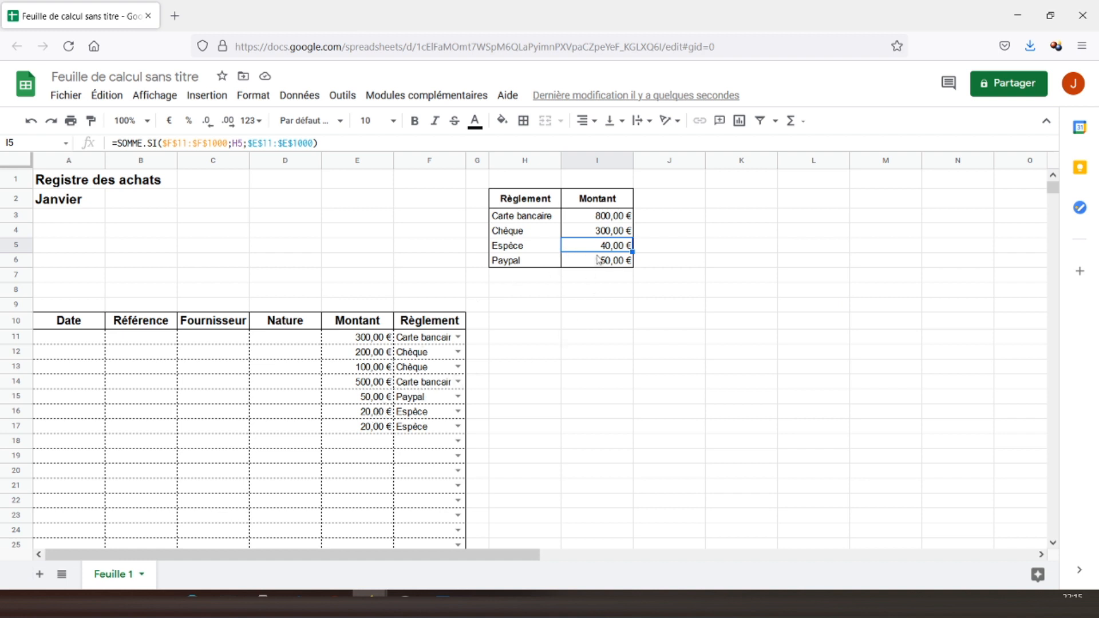
{"action": "left_click", "coordinate": [373, 401]}
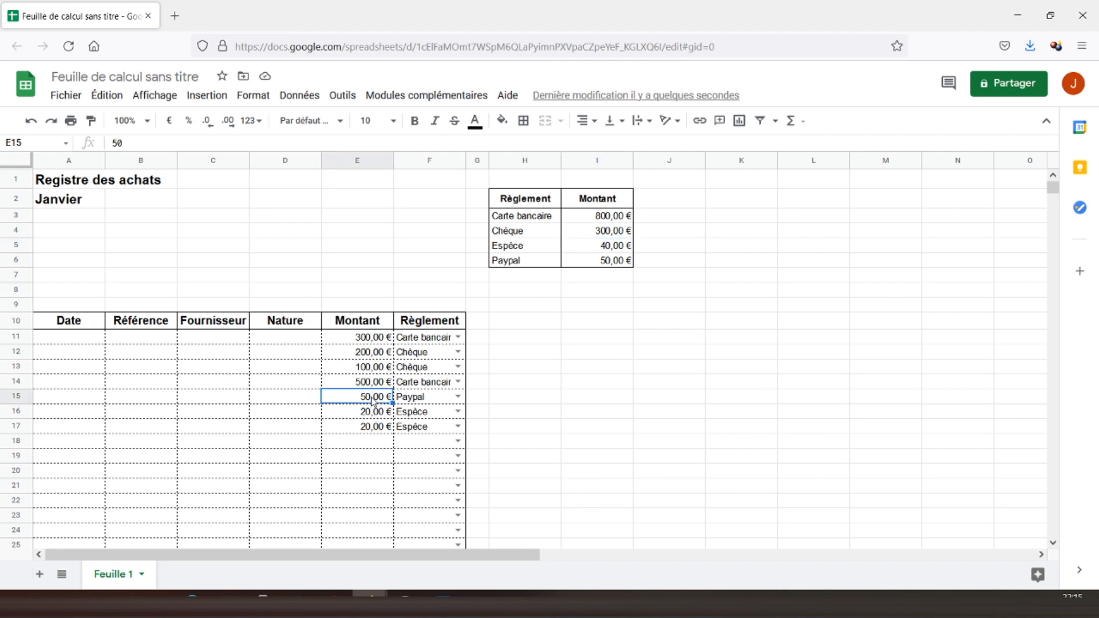
{"action": "left_click", "coordinate": [599, 267]}
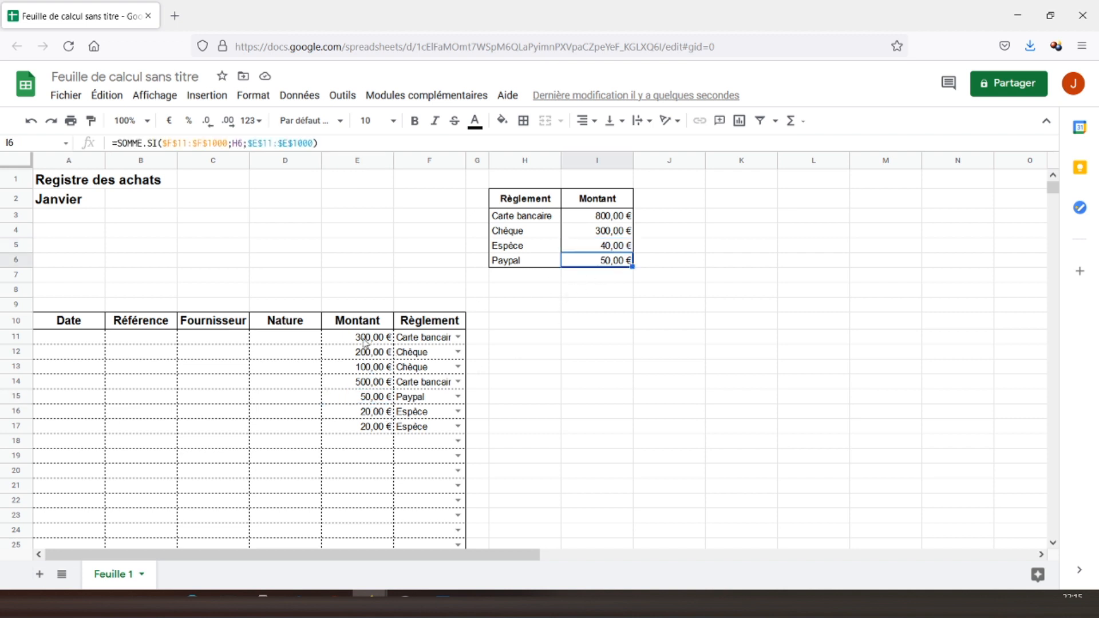
{"action": "left_click_drag", "start_coordinate": [367, 342], "coordinate": [388, 398]}
{"action": "left_click", "coordinate": [259, 226]}
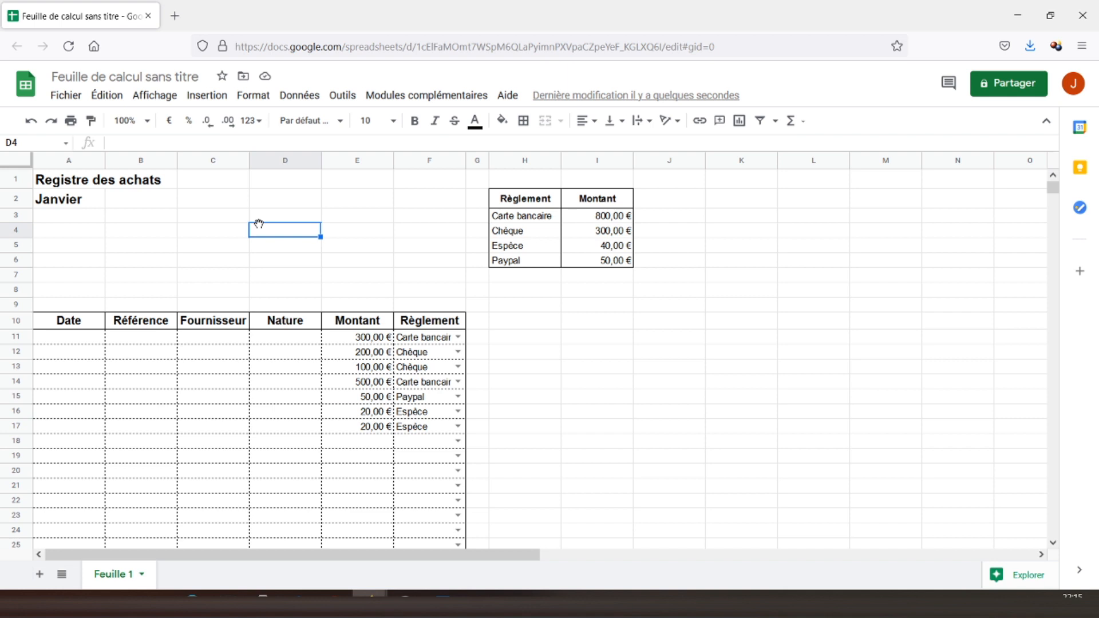
Insert a pie chart of the payment method summary from the range H3:I6.
{"action": "left_click", "coordinate": [533, 221]}
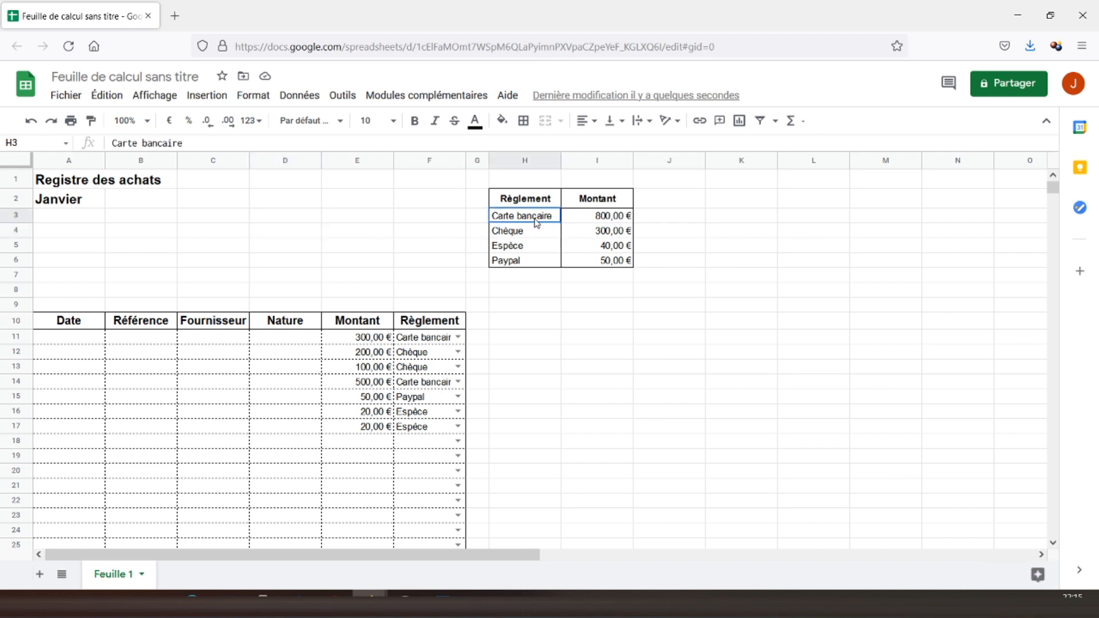
{"action": "left_click_drag", "start_coordinate": [536, 223], "coordinate": [593, 262]}
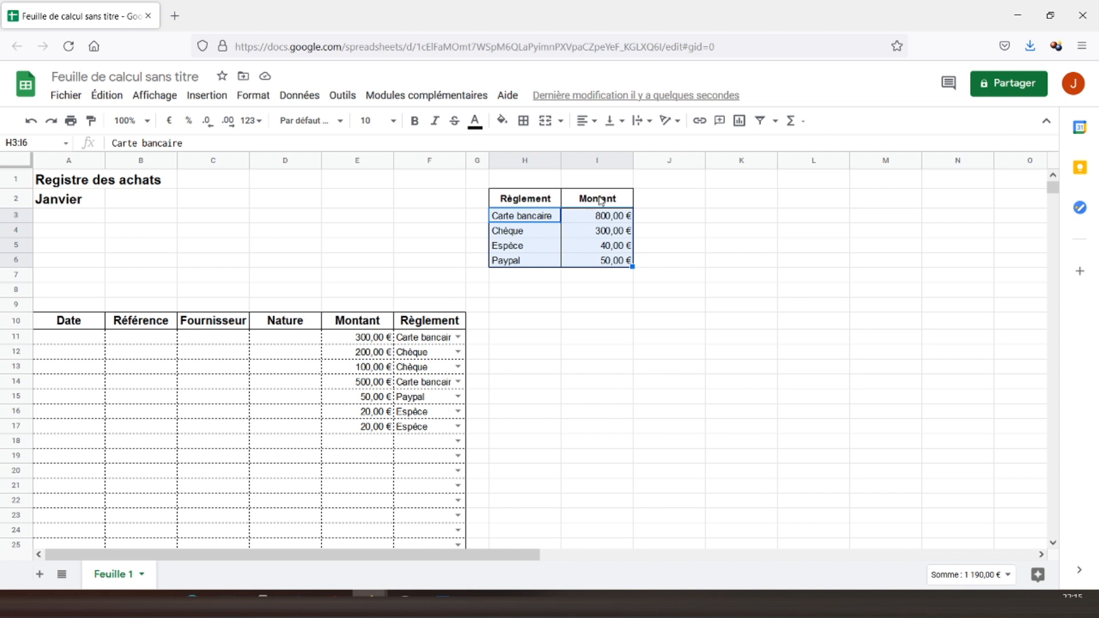
{"action": "left_click", "coordinate": [740, 122]}
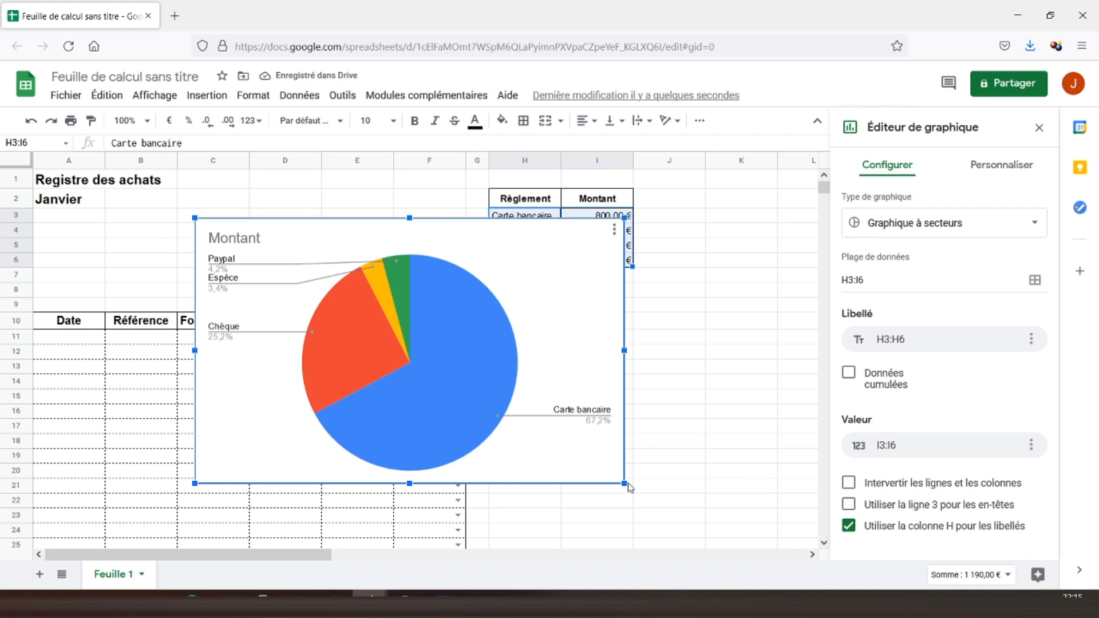
Shrink the pie chart and move it up over columns C to F, then heighten row 9 so the register header clears the chart.
{"action": "left_click_drag", "start_coordinate": [628, 484], "coordinate": [427, 383]}
{"action": "left_click_drag", "start_coordinate": [382, 227], "coordinate": [389, 179]}
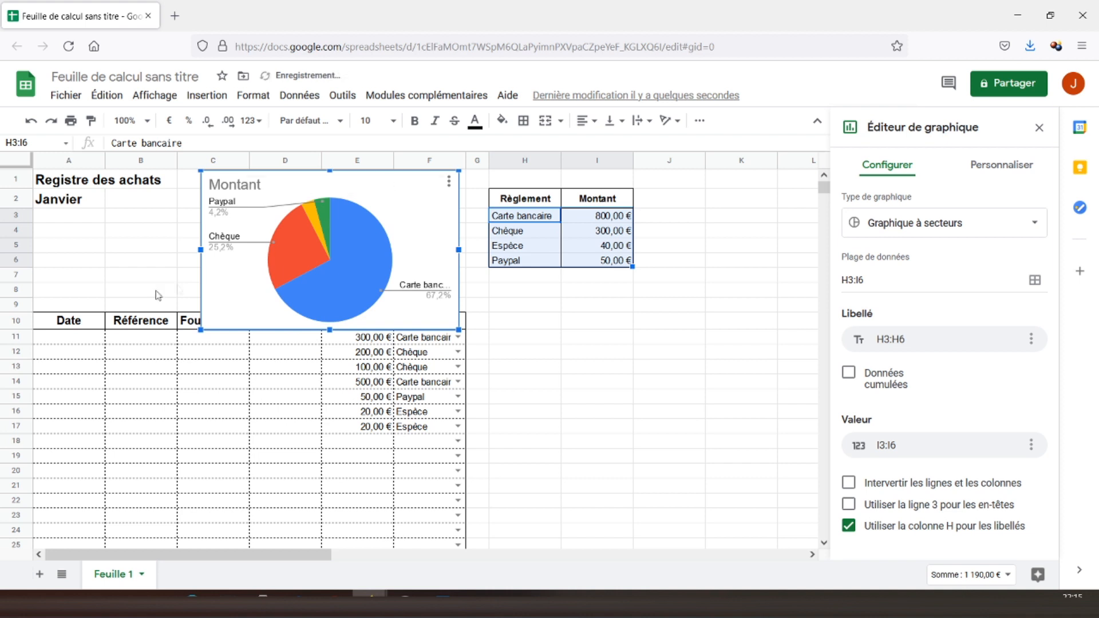
{"action": "left_click_drag", "start_coordinate": [15, 312], "coordinate": [18, 338]}
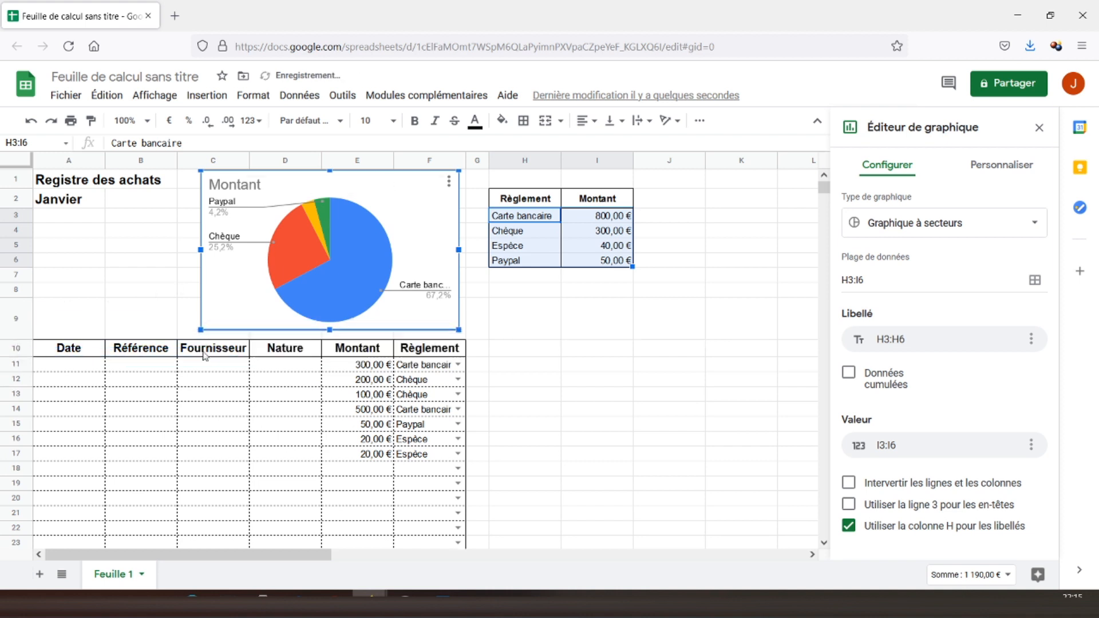
Delete the pie chart's title and widen the chart to span columns C to F.
{"action": "left_click", "coordinate": [250, 189]}
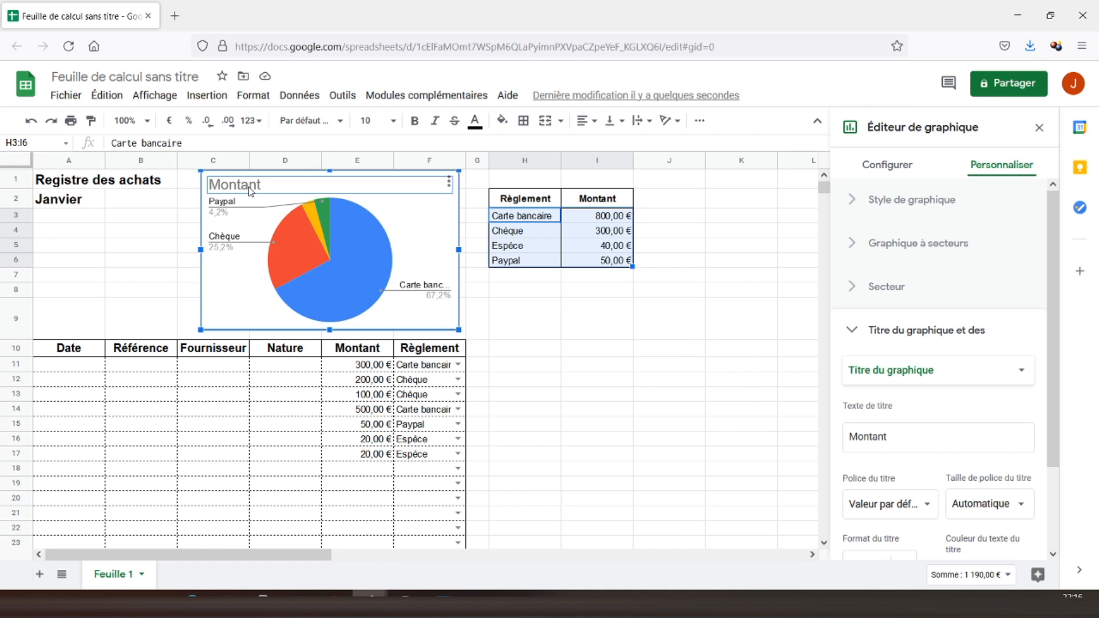
{"action": "key", "text": "Delete"}
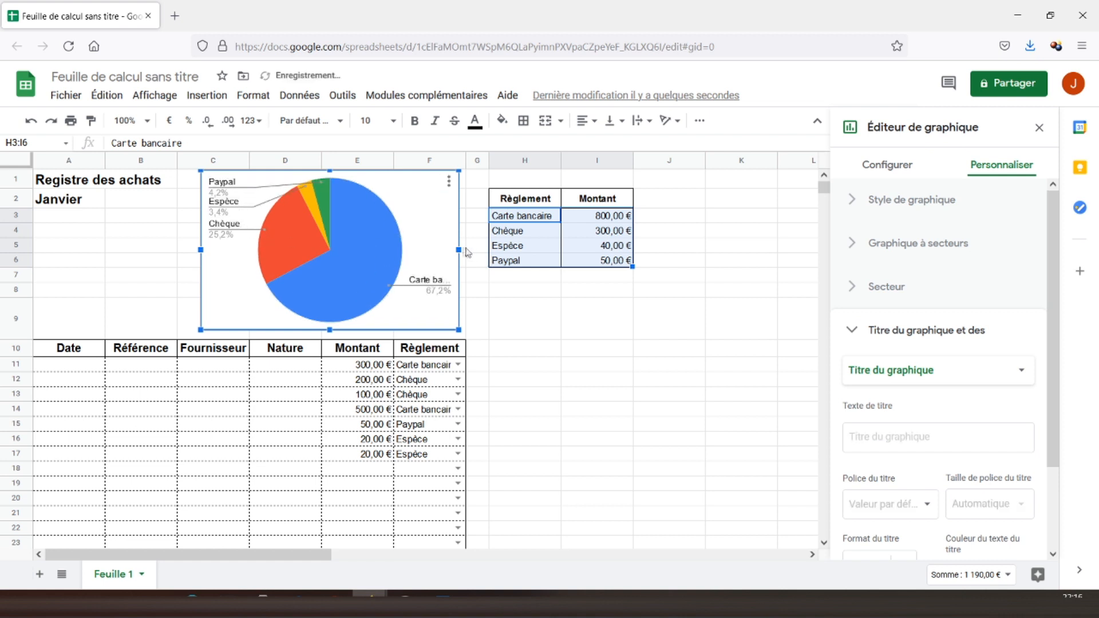
{"action": "left_click_drag", "start_coordinate": [458, 249], "coordinate": [462, 249]}
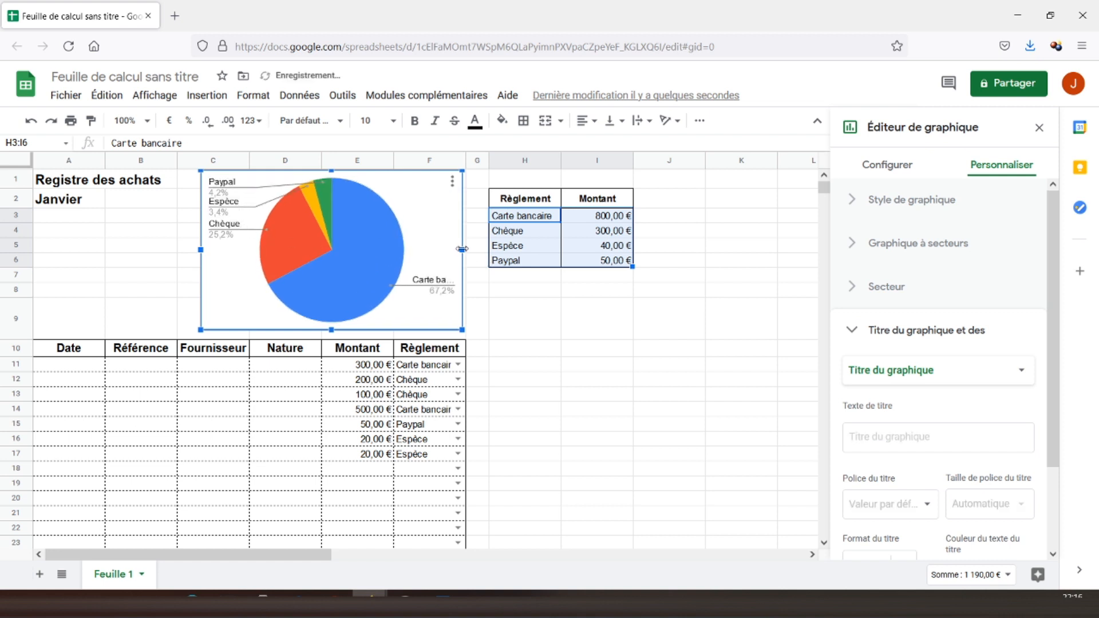
{"action": "left_click_drag", "start_coordinate": [198, 250], "coordinate": [180, 250]}
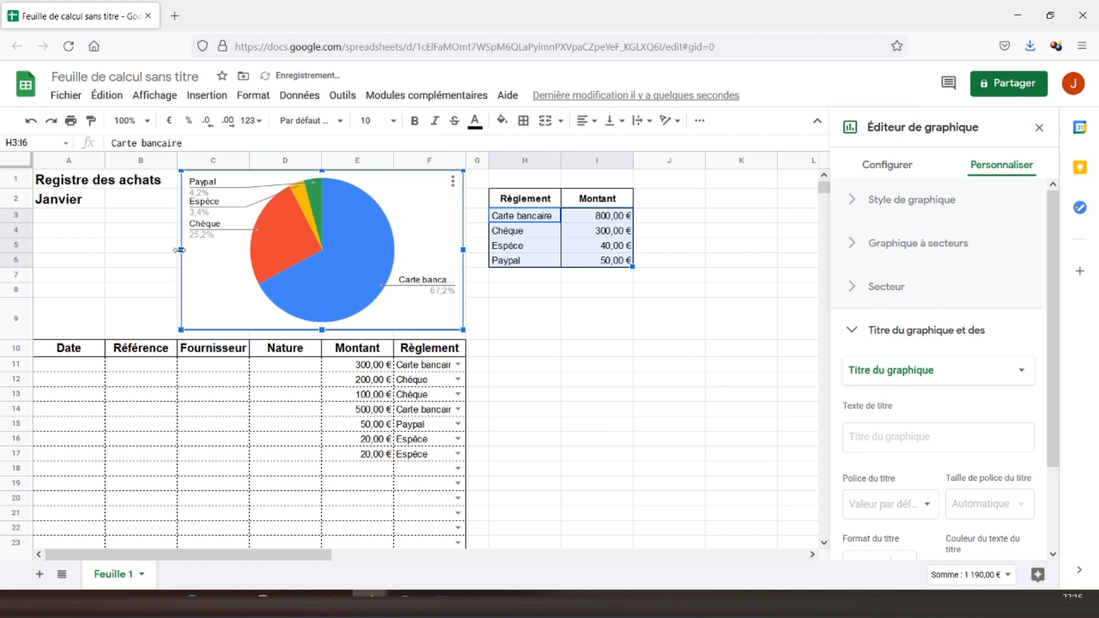
Hide the sheet's gridlines.
{"action": "left_click", "coordinate": [44, 183]}
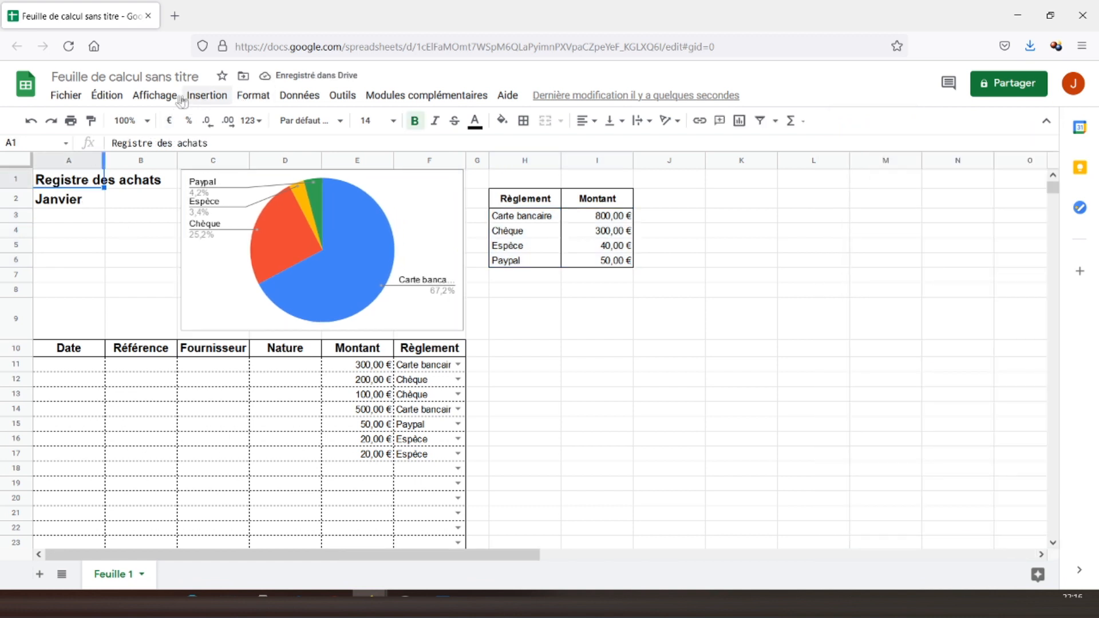
{"action": "left_click", "coordinate": [151, 96]}
{"action": "left_click", "coordinate": [158, 153]}
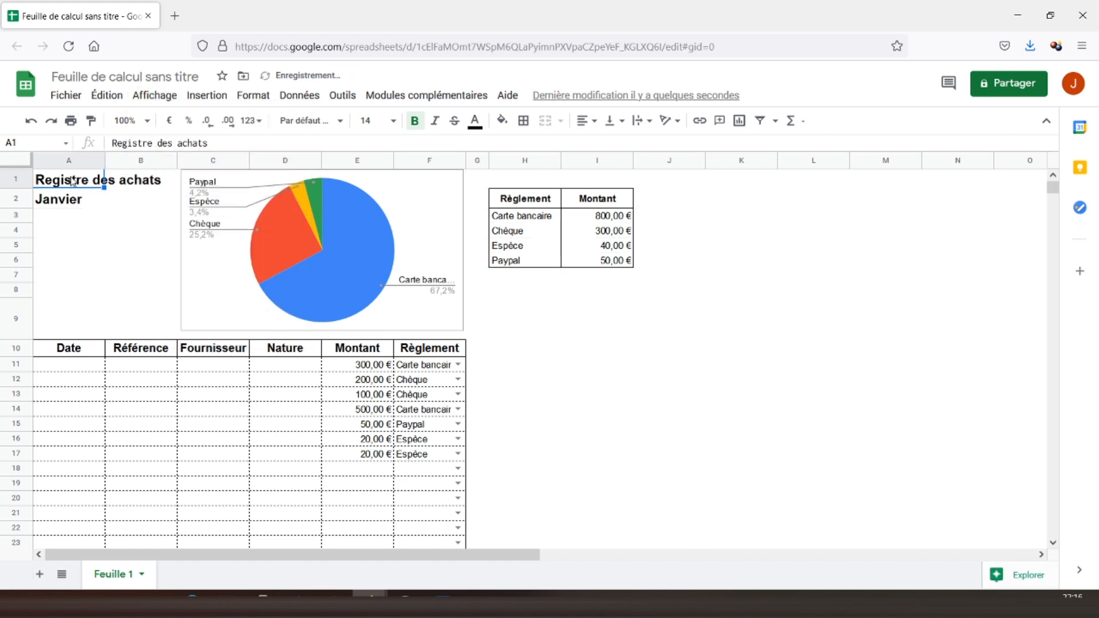
Rename the sheet Feuille 1 as Janvier.
{"action": "right_click", "coordinate": [113, 577]}
{"action": "left_click", "coordinate": [128, 405]}
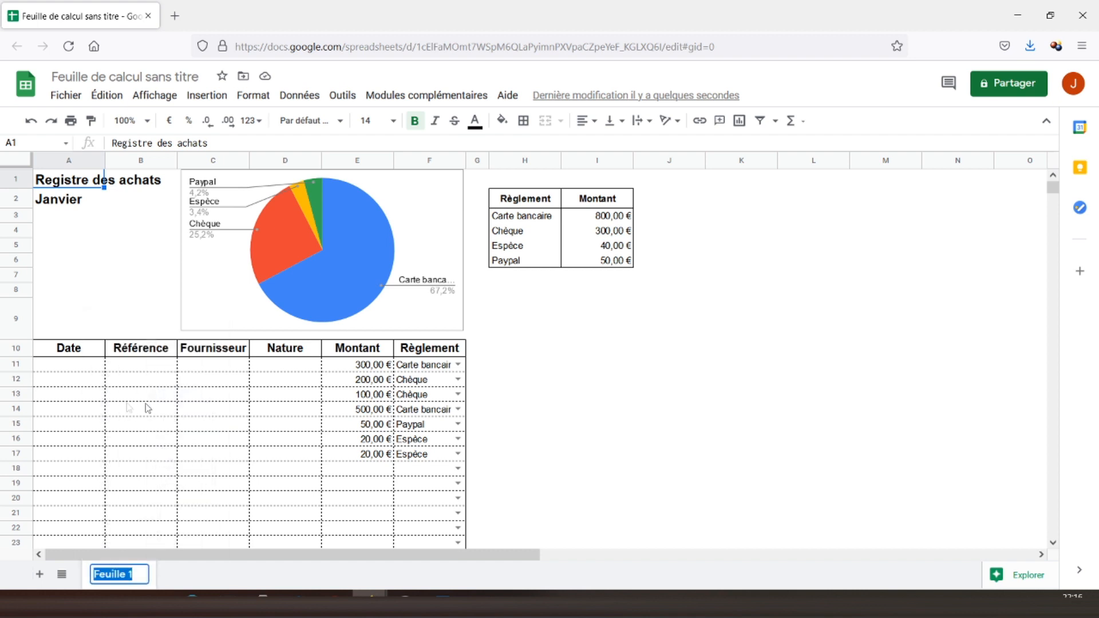
{"action": "type", "text": "Janvier"}
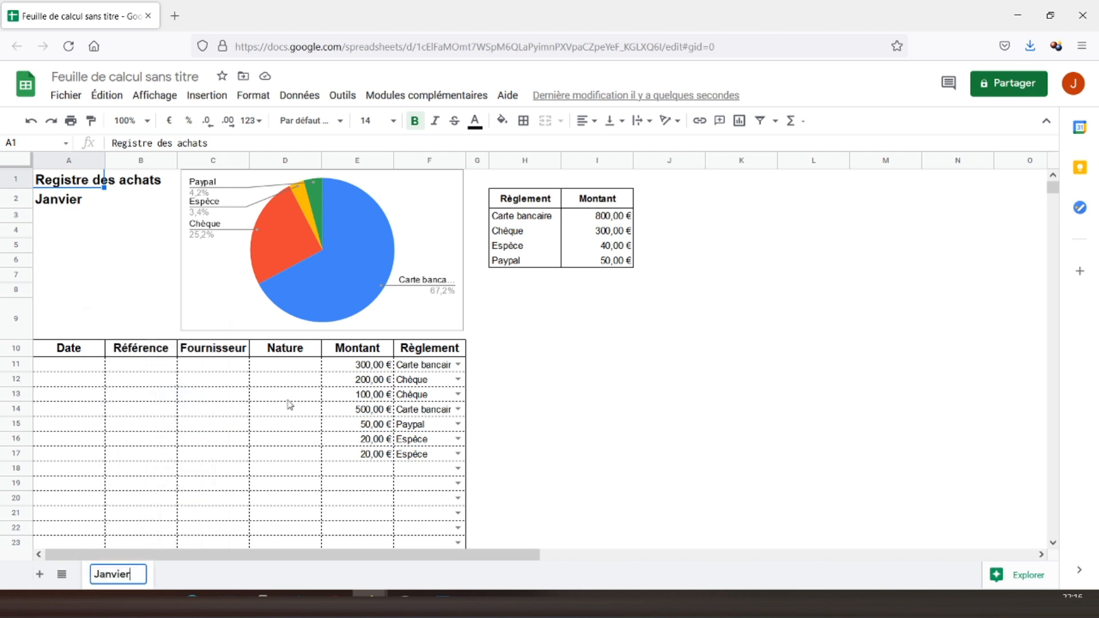
{"action": "key", "text": "Return"}
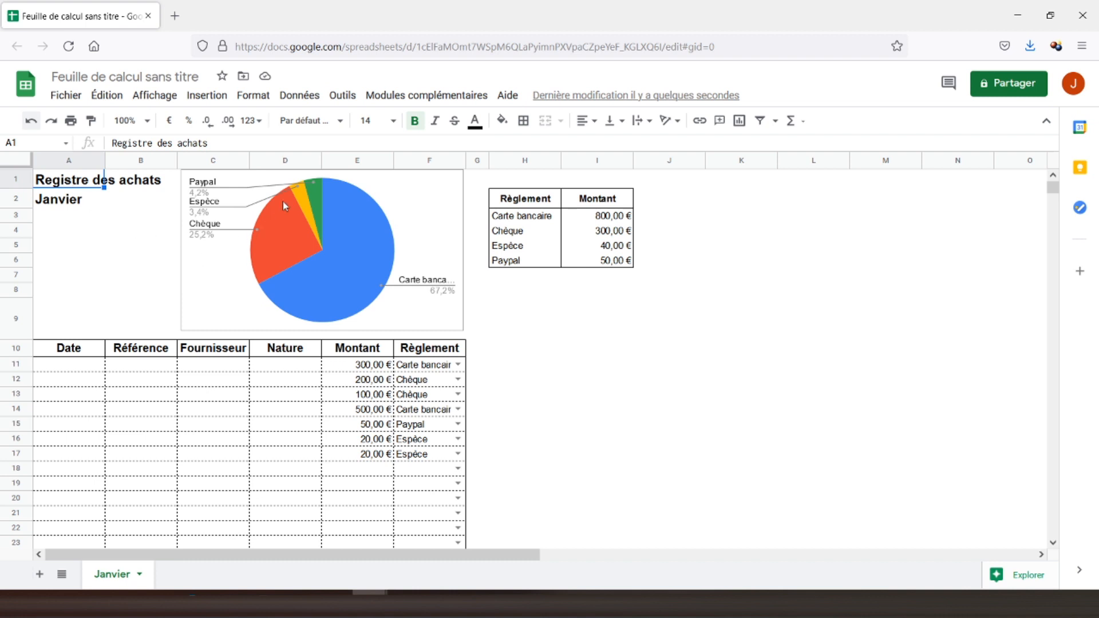
Set the pie chart's border color to Aucune.
{"action": "right_click", "coordinate": [210, 262]}
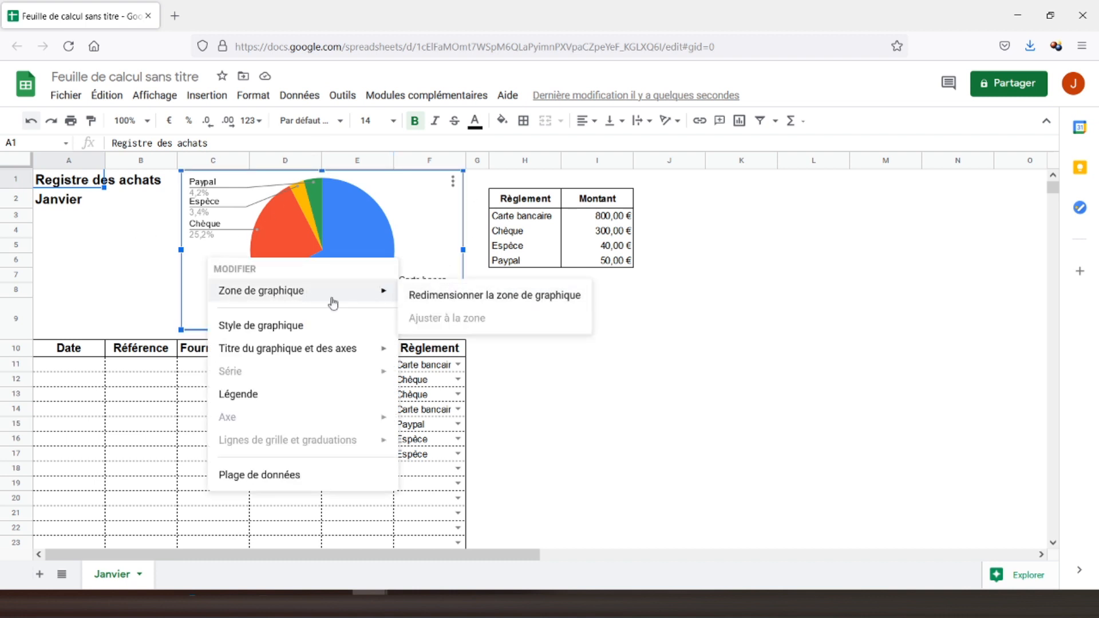
{"action": "left_click", "coordinate": [312, 326]}
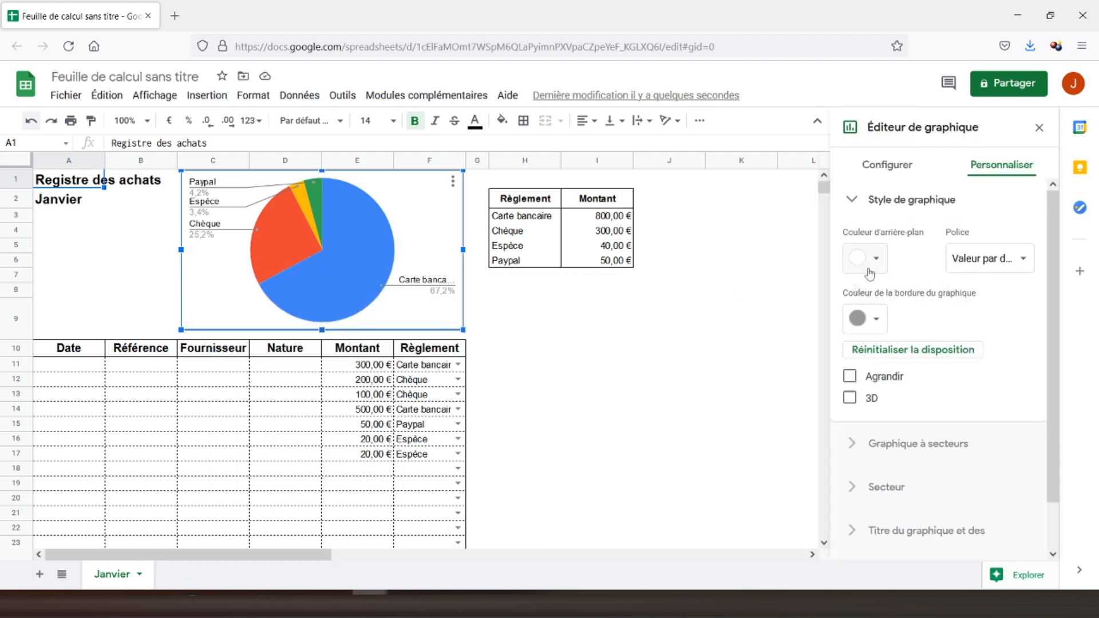
{"action": "left_click", "coordinate": [866, 314]}
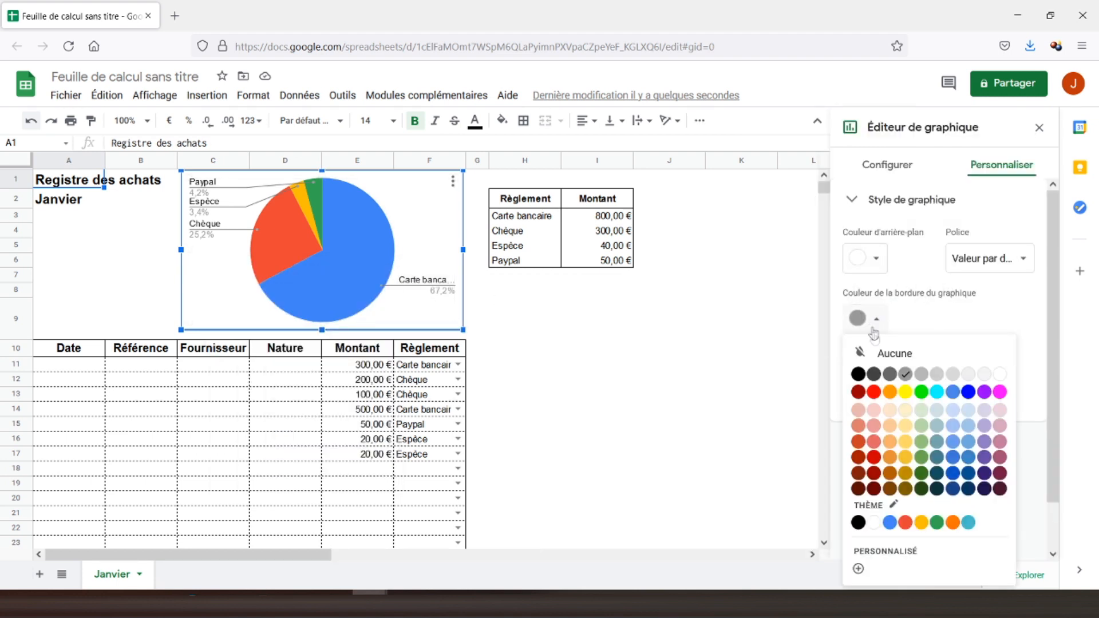
{"action": "left_click", "coordinate": [897, 355]}
{"action": "left_click", "coordinate": [85, 226]}
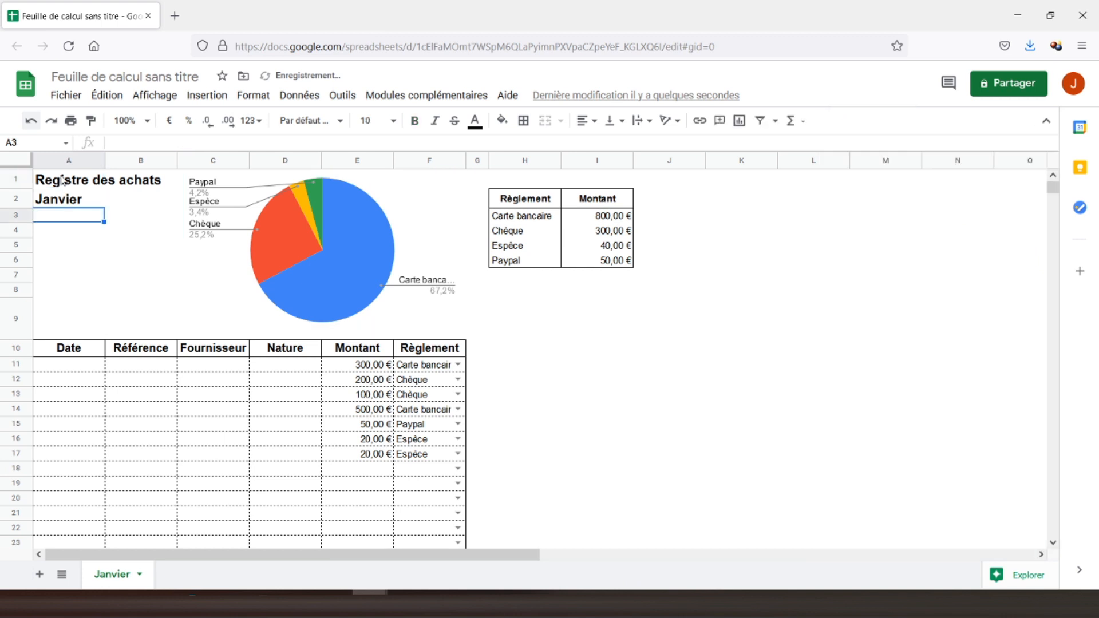
Clear the sample amounts and payment methods in E11:F17.
{"action": "left_click_drag", "start_coordinate": [372, 367], "coordinate": [424, 458]}
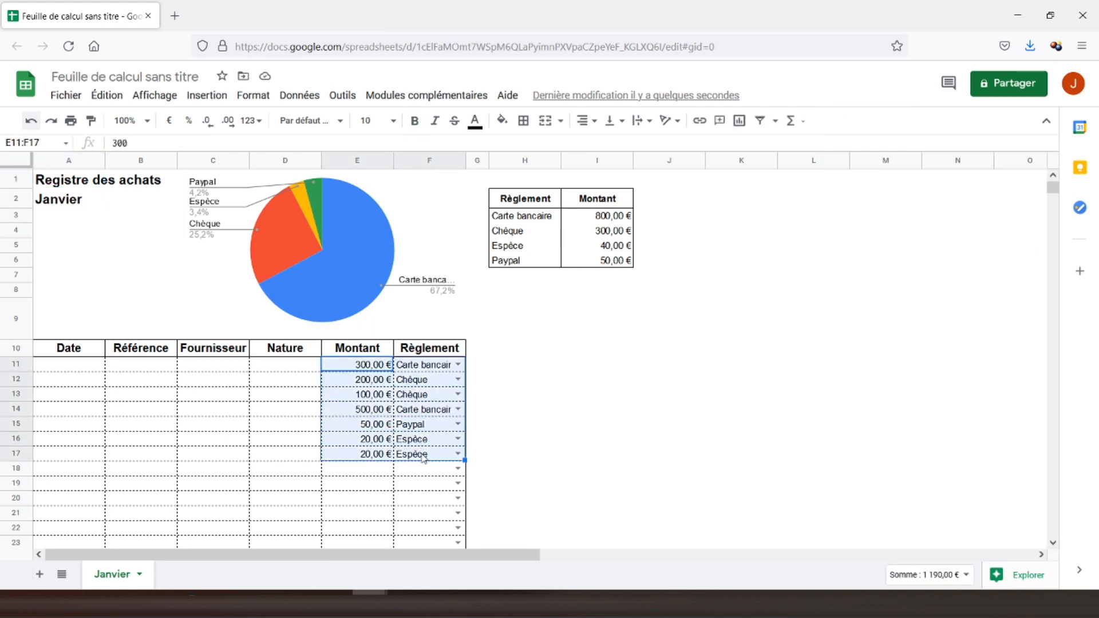
{"action": "key", "text": "Delete"}
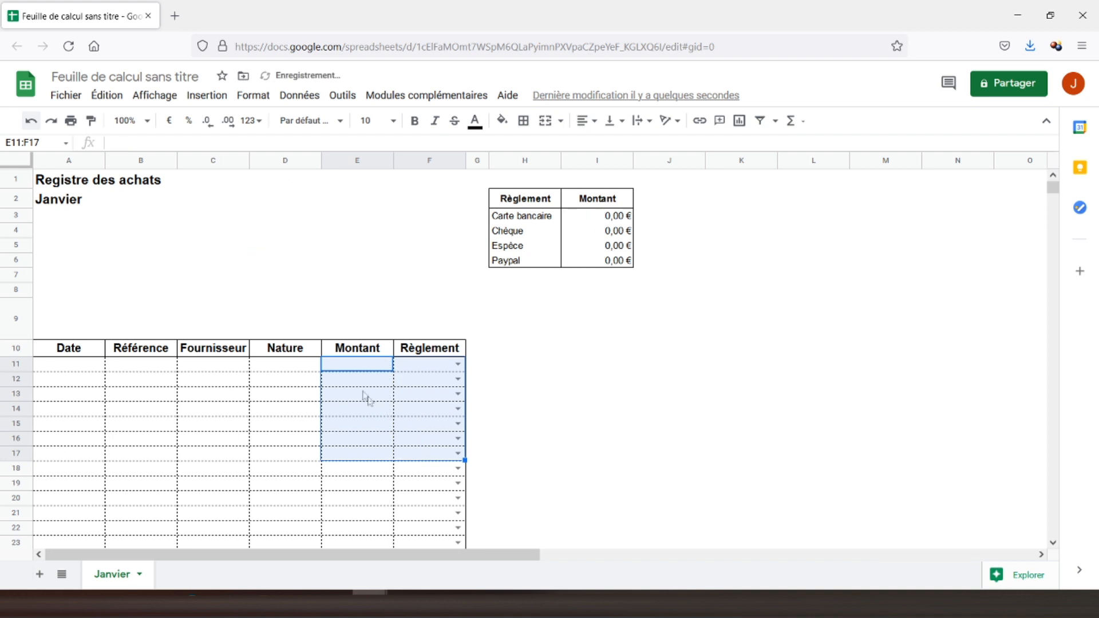
Enter test purchases of 100 € by Carte bancaire in row 11 and 200 € by Chèque in row 12.
{"action": "left_click", "coordinate": [361, 368]}
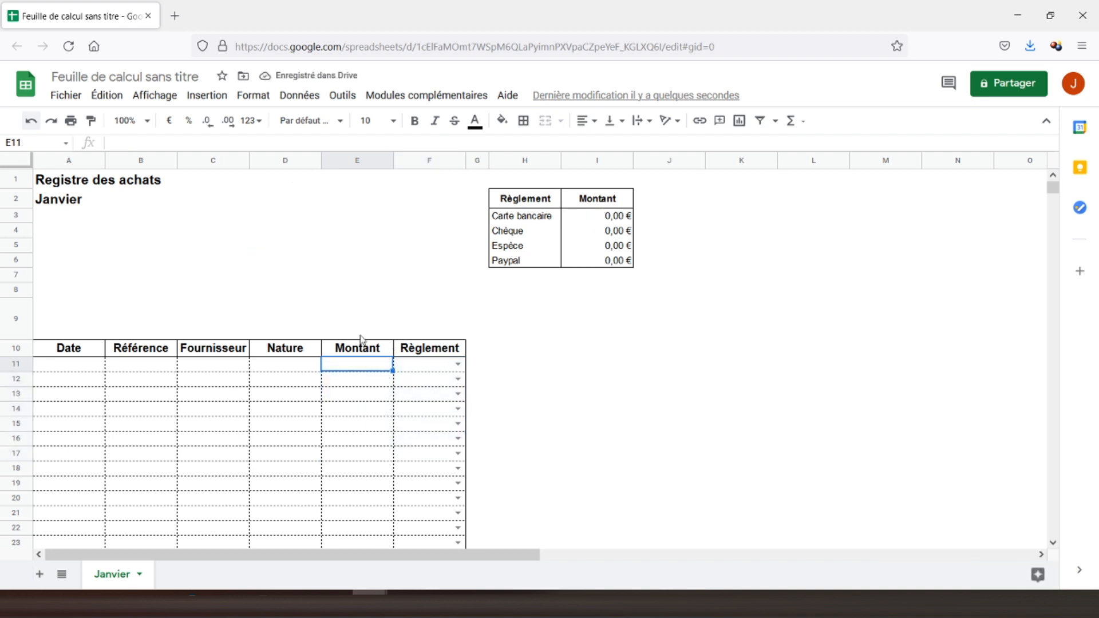
{"action": "type", "text": "100"}
{"action": "key", "text": "Return"}
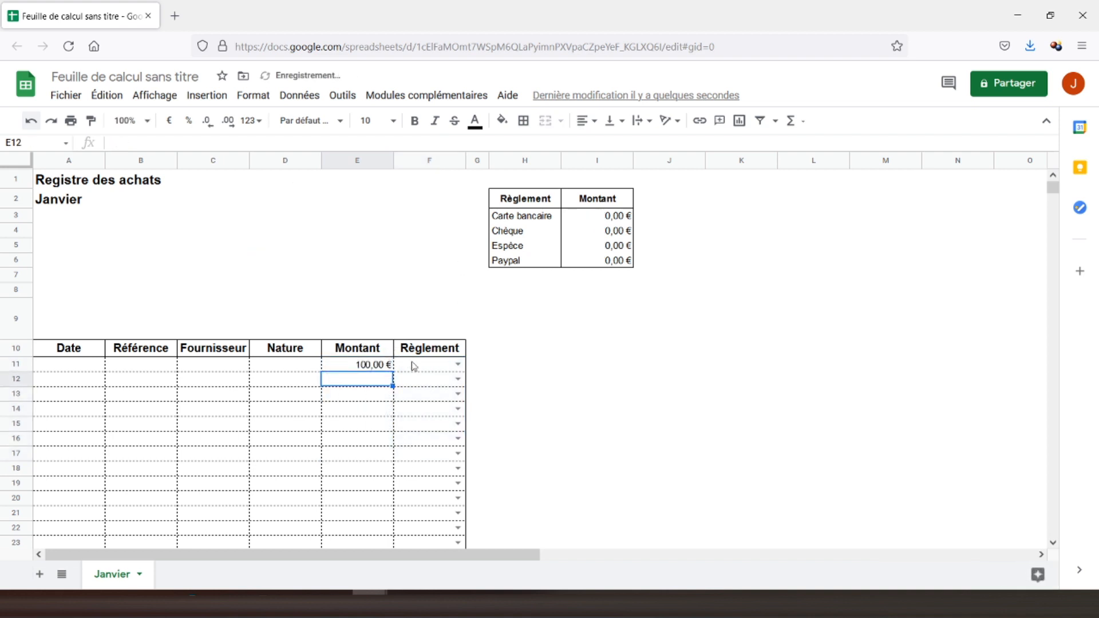
{"action": "left_click", "coordinate": [456, 364]}
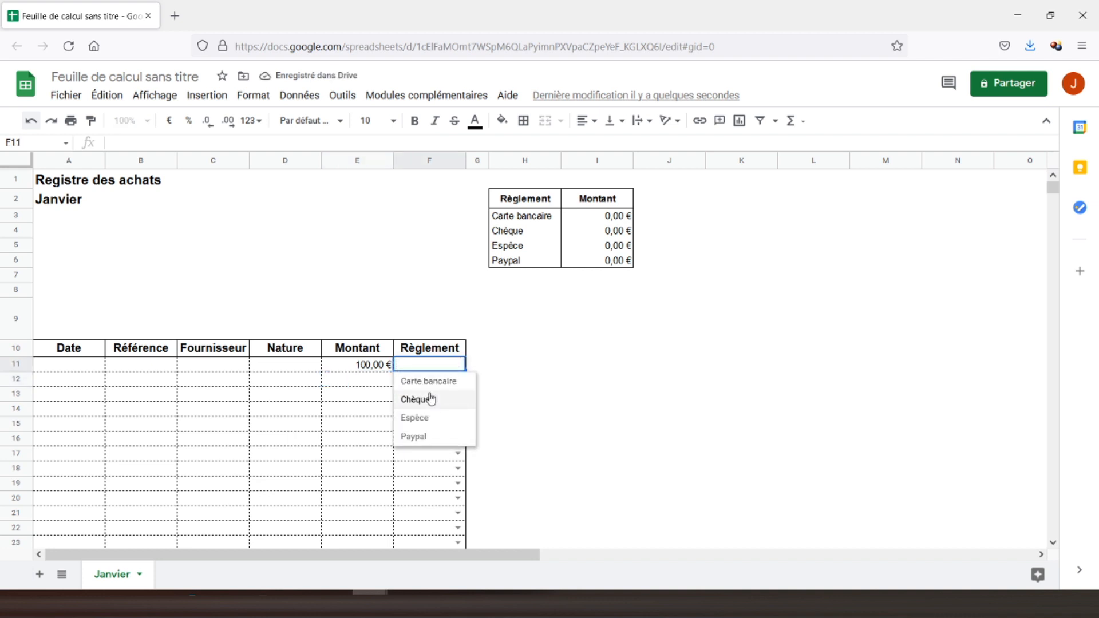
{"action": "left_click", "coordinate": [427, 382]}
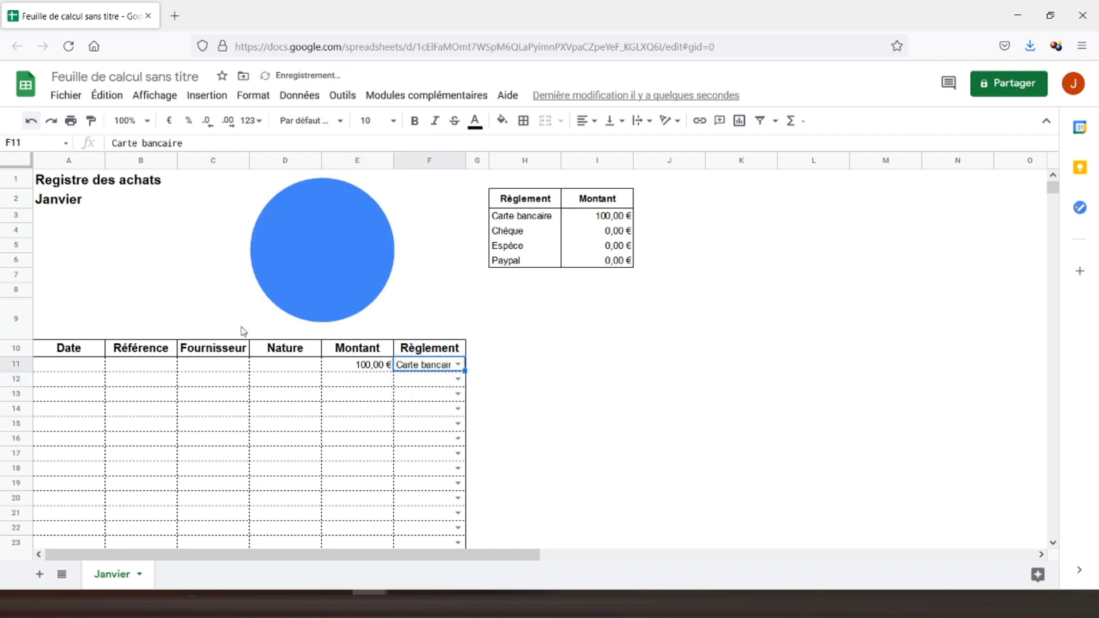
{"action": "left_click", "coordinate": [384, 382]}
{"action": "type", "text": "200"}
{"action": "key", "text": "Return"}
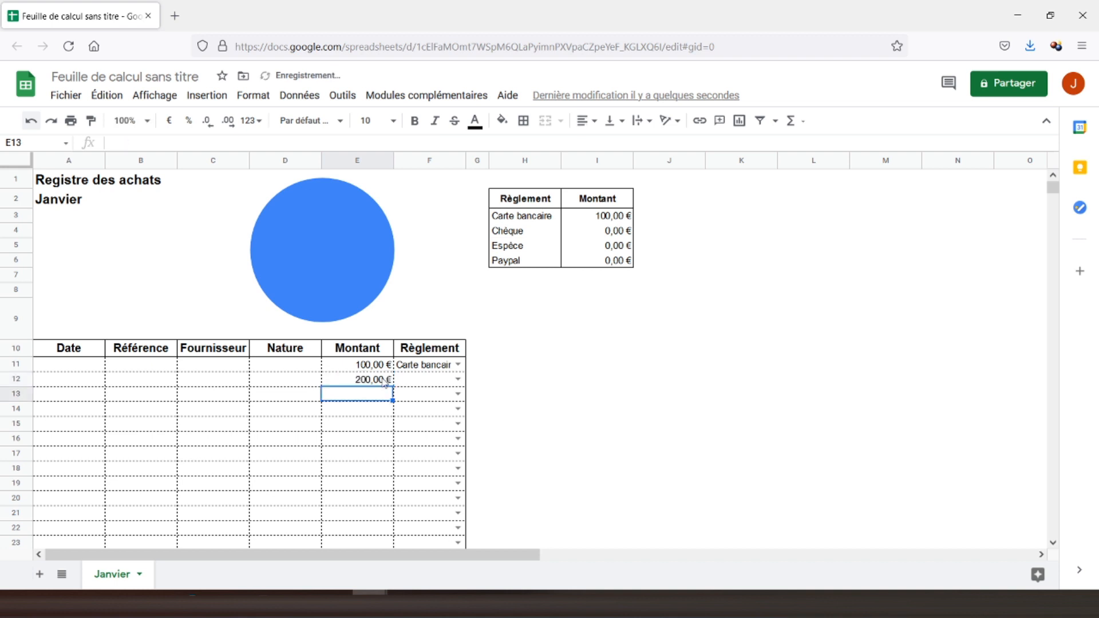
{"action": "left_click", "coordinate": [458, 379]}
{"action": "left_click", "coordinate": [432, 422]}
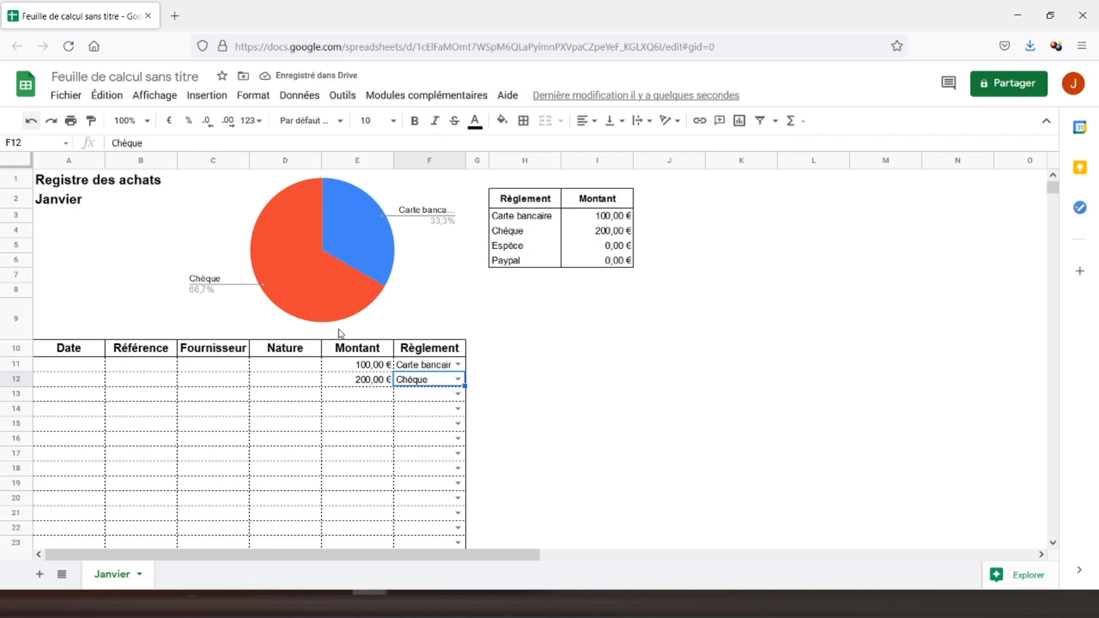
Clear the two test purchases in E11:F12 and return to cell A1.
{"action": "left_click_drag", "start_coordinate": [368, 367], "coordinate": [412, 379]}
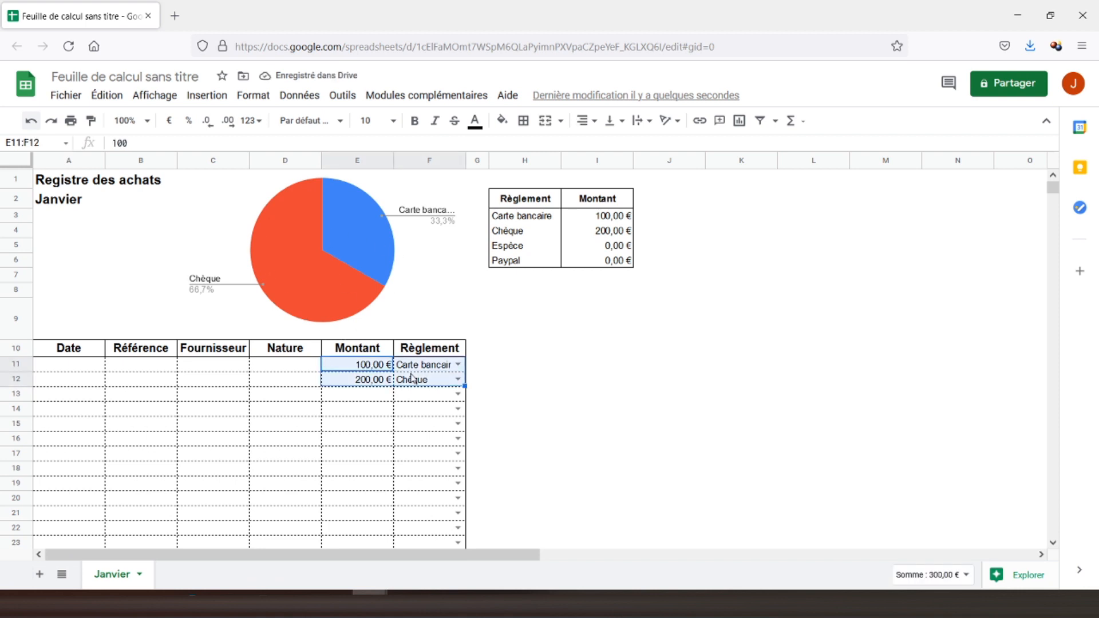
{"action": "key", "text": "Delete"}
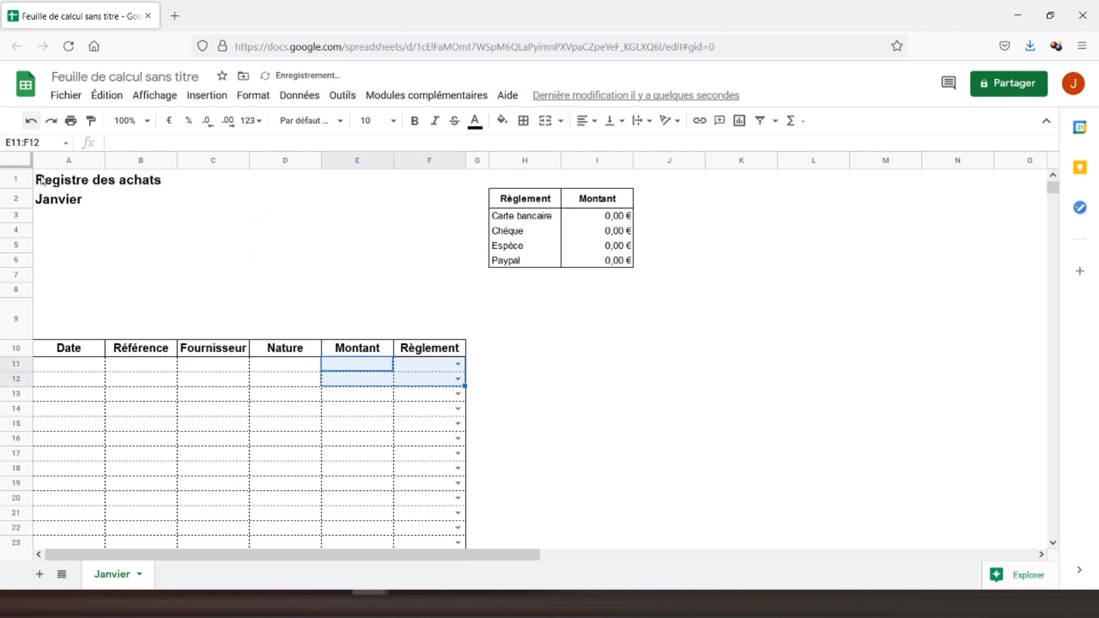
{"action": "left_click", "coordinate": [45, 184]}
Duplicate the Janvier sheet and rename the copy as Février.
{"action": "right_click", "coordinate": [109, 576]}
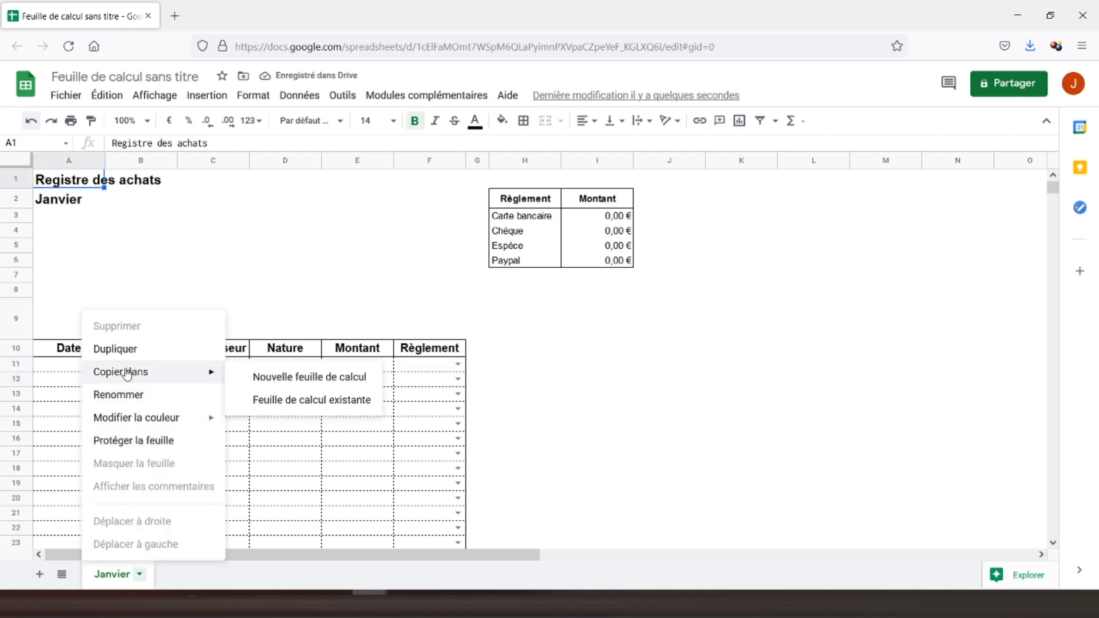
{"action": "left_click", "coordinate": [172, 353]}
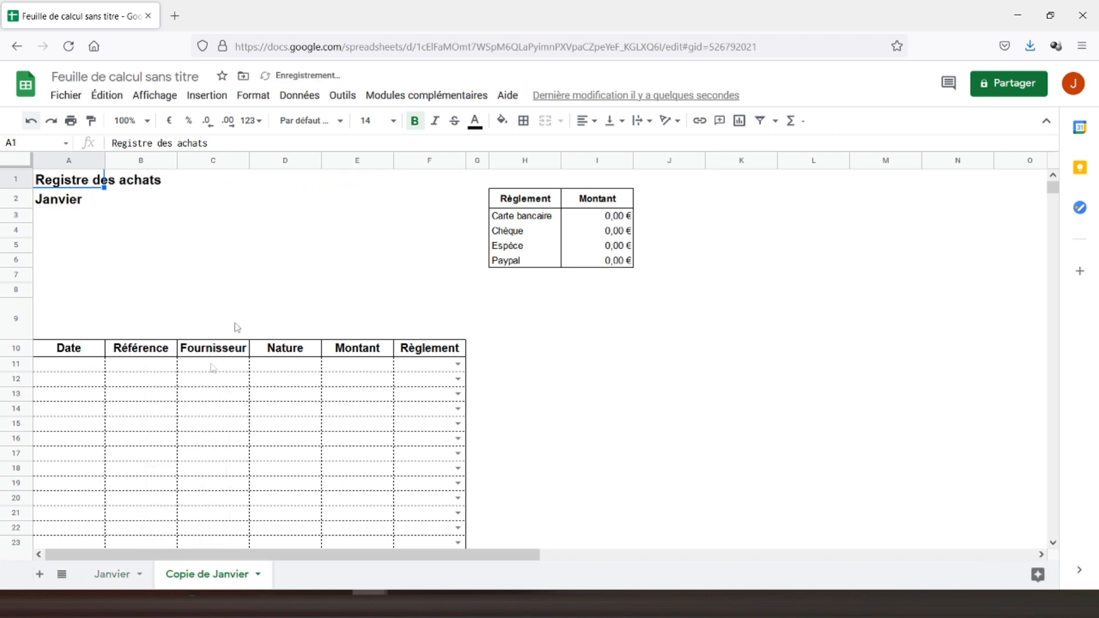
{"action": "right_click", "coordinate": [207, 576]}
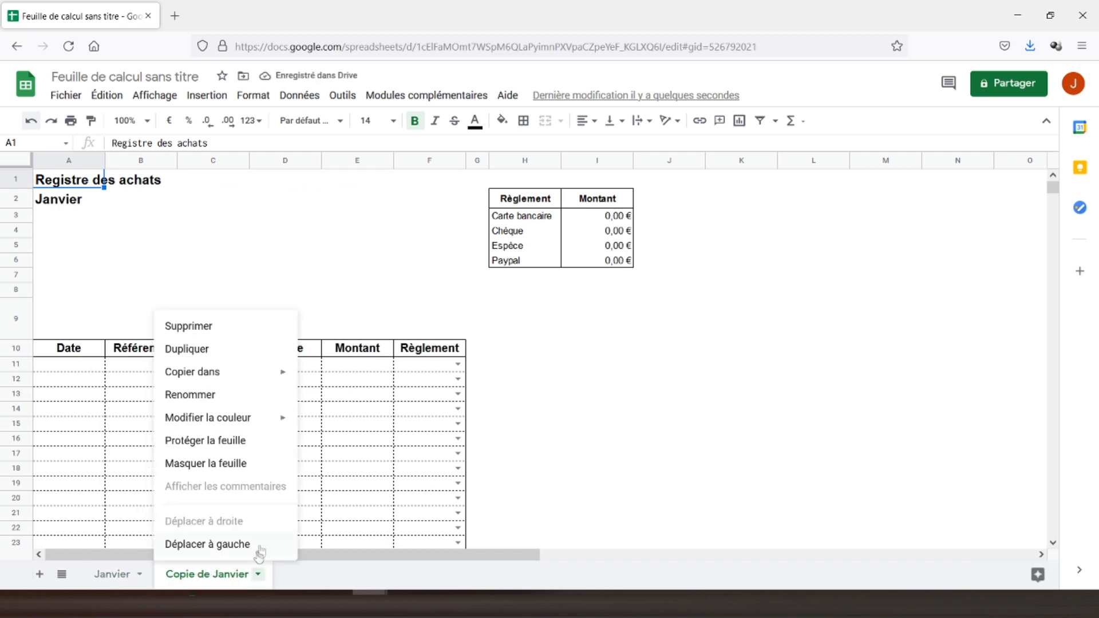
{"action": "left_click", "coordinate": [211, 400]}
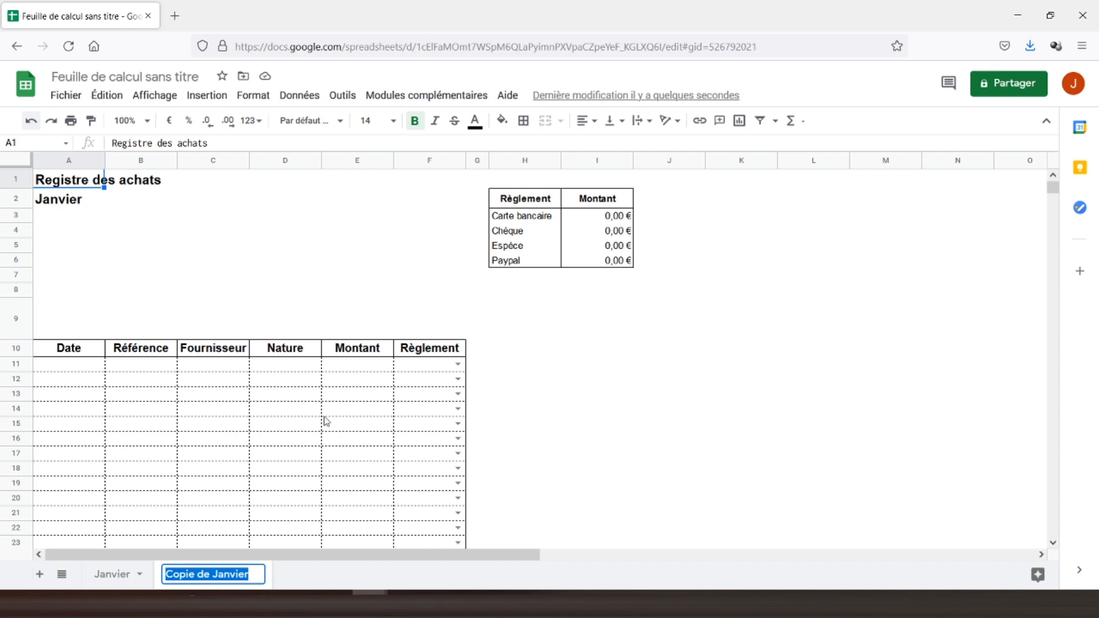
{"action": "type", "text": "Février"}
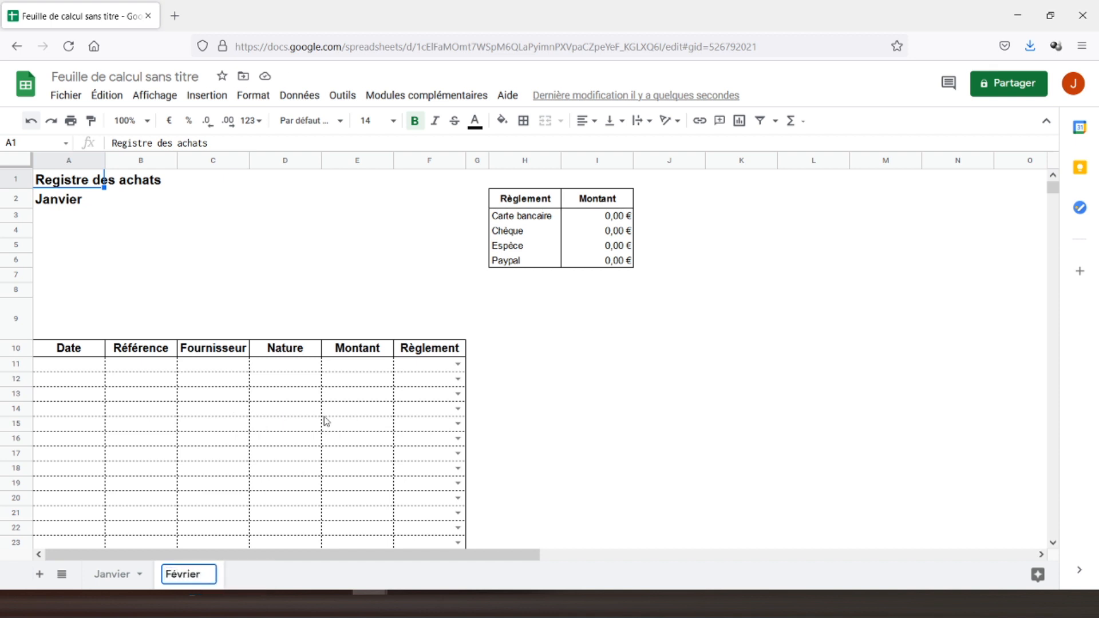
Change the month heading in A2 of the Février sheet to Février.
{"action": "left_click", "coordinate": [65, 200]}
{"action": "type", "text": "Février"}
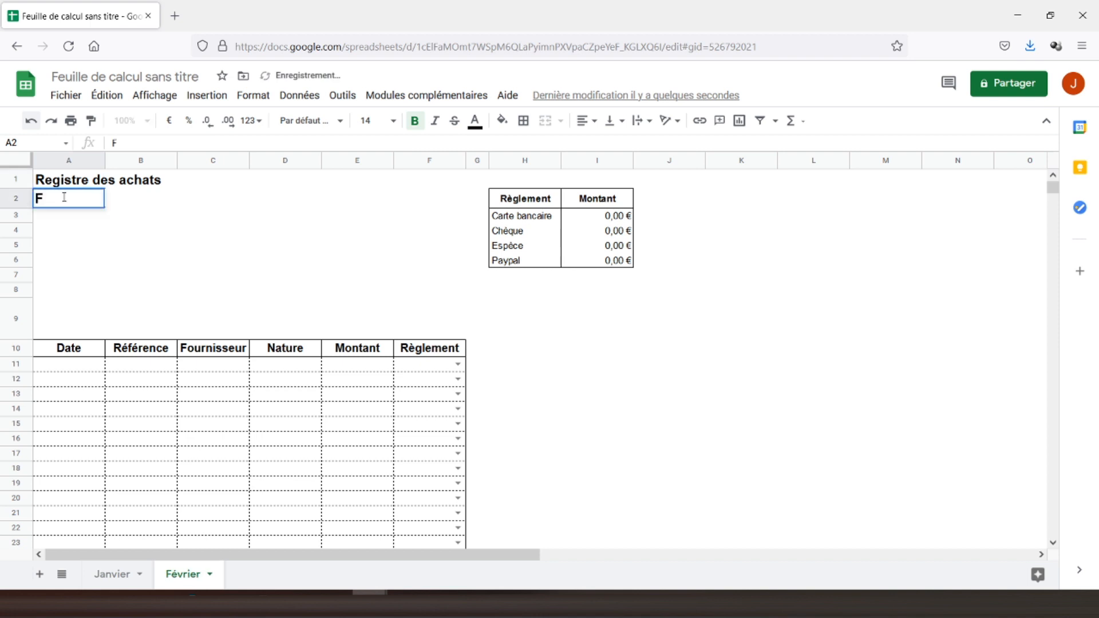
{"action": "key", "text": "Return"}
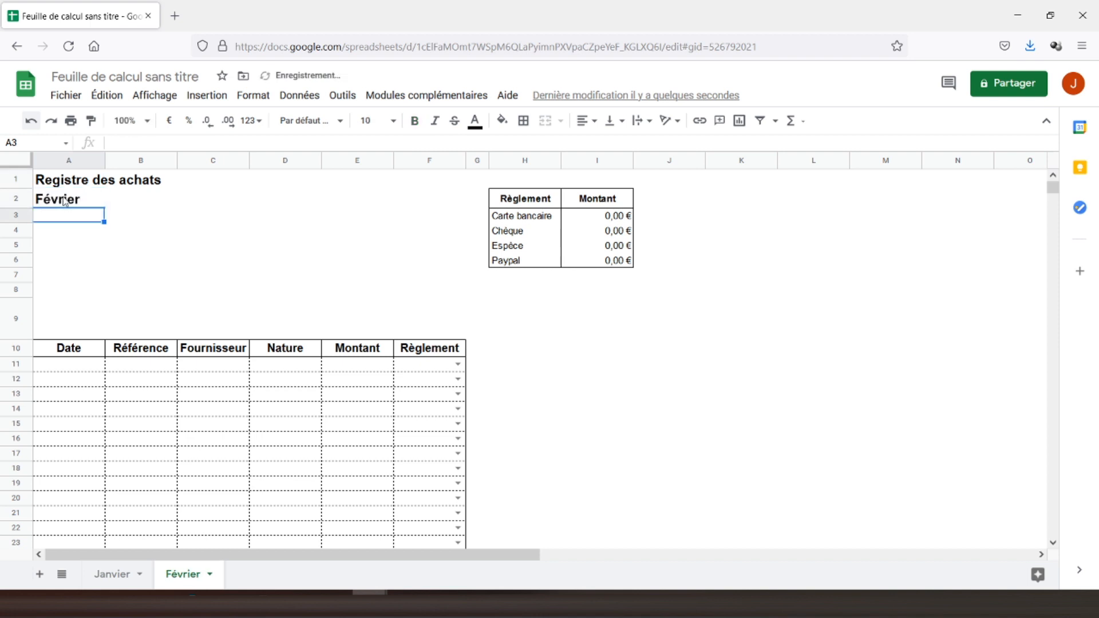
Duplicate the Février sheet, duplicate the resulting copy as well, and go back to the first copy.
{"action": "right_click", "coordinate": [183, 576]}
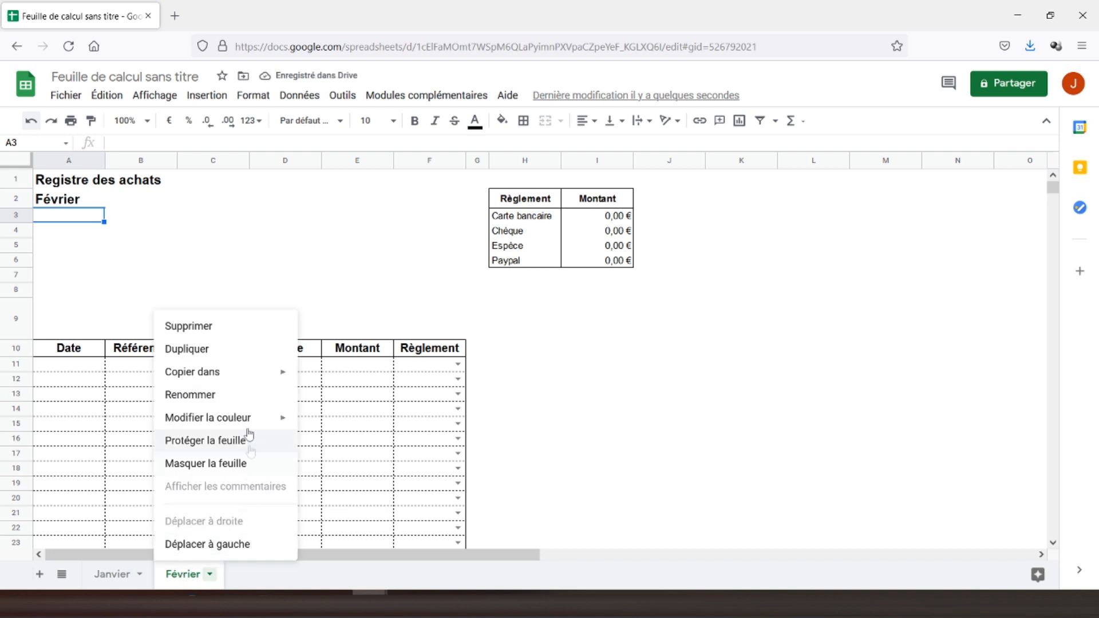
{"action": "left_click", "coordinate": [204, 358]}
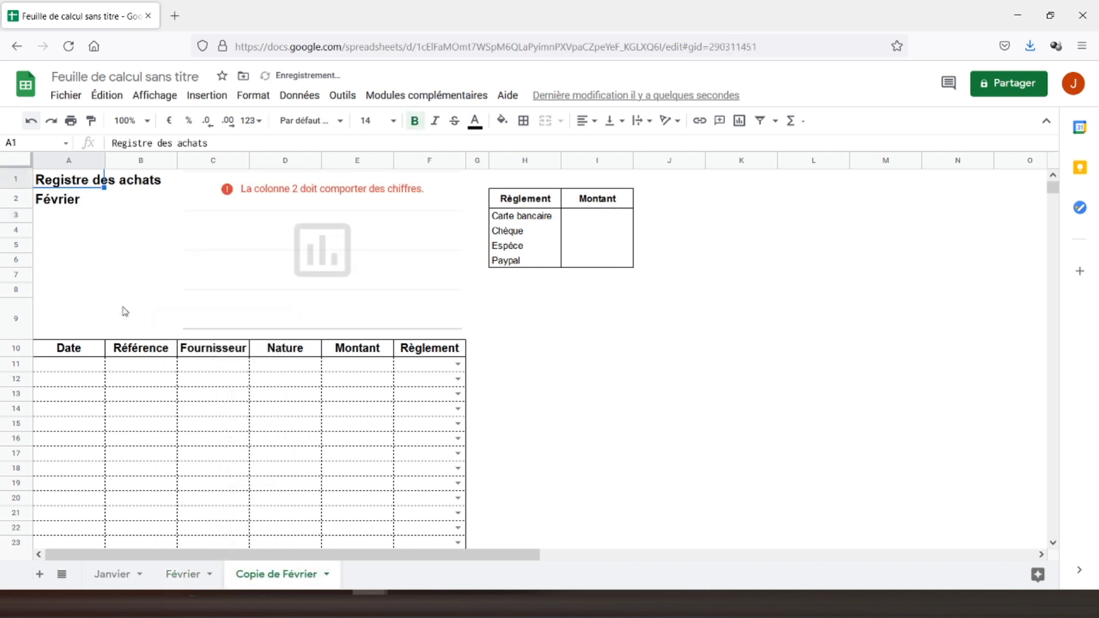
{"action": "right_click", "coordinate": [262, 578]}
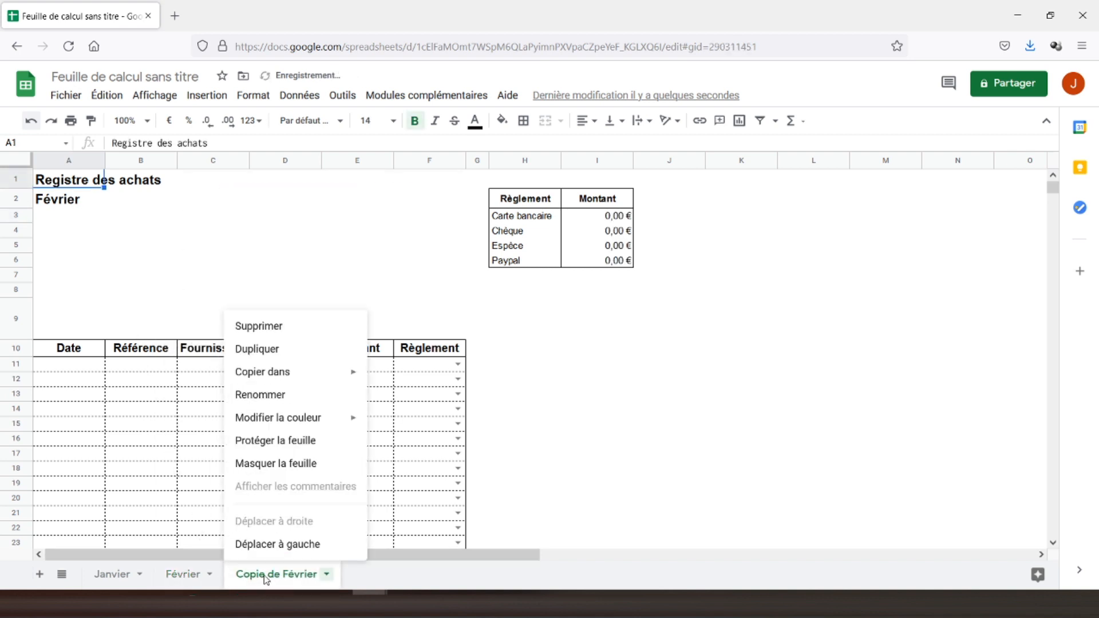
{"action": "left_click", "coordinate": [262, 358]}
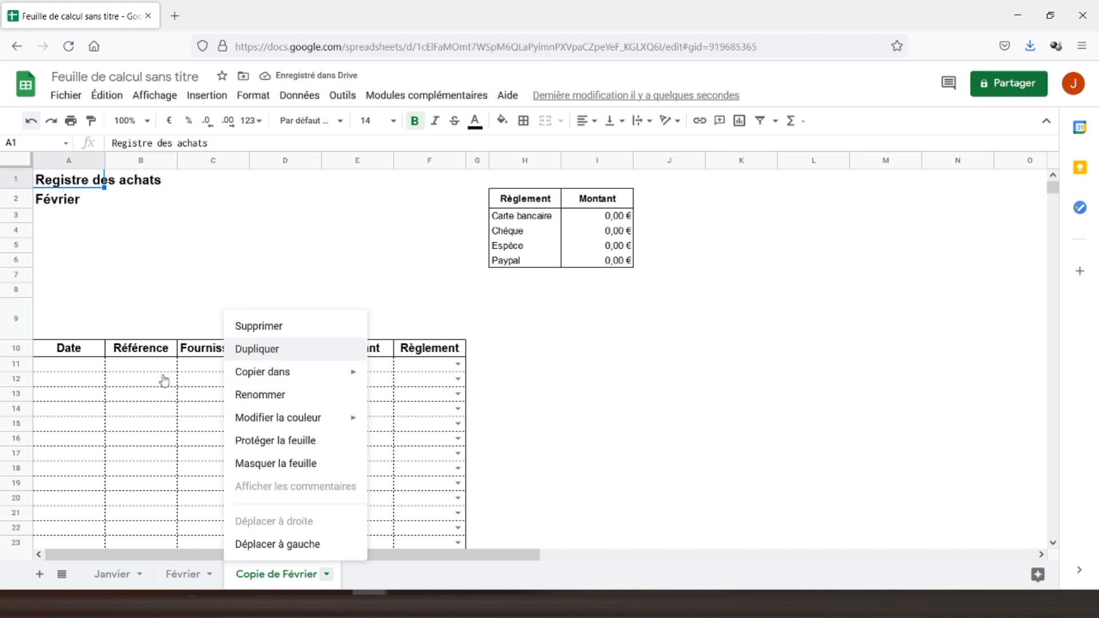
{"action": "left_click", "coordinate": [272, 578]}
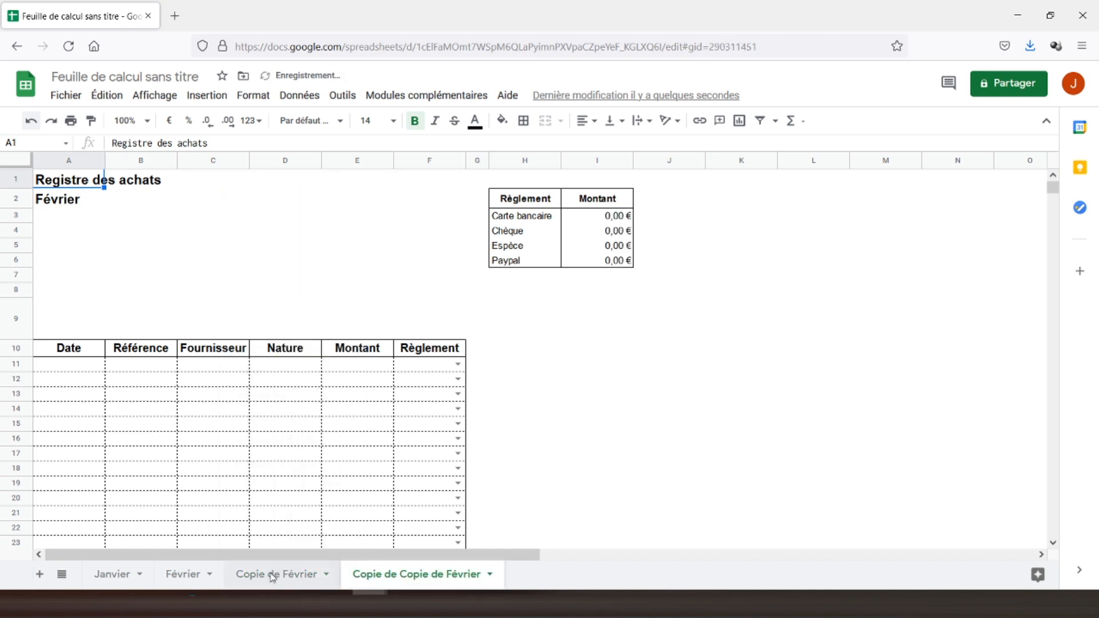
Rename the Copie de Février sheet as Mars and change its month heading in A2 to Mars.
{"action": "right_click", "coordinate": [272, 578]}
{"action": "left_click", "coordinate": [271, 401]}
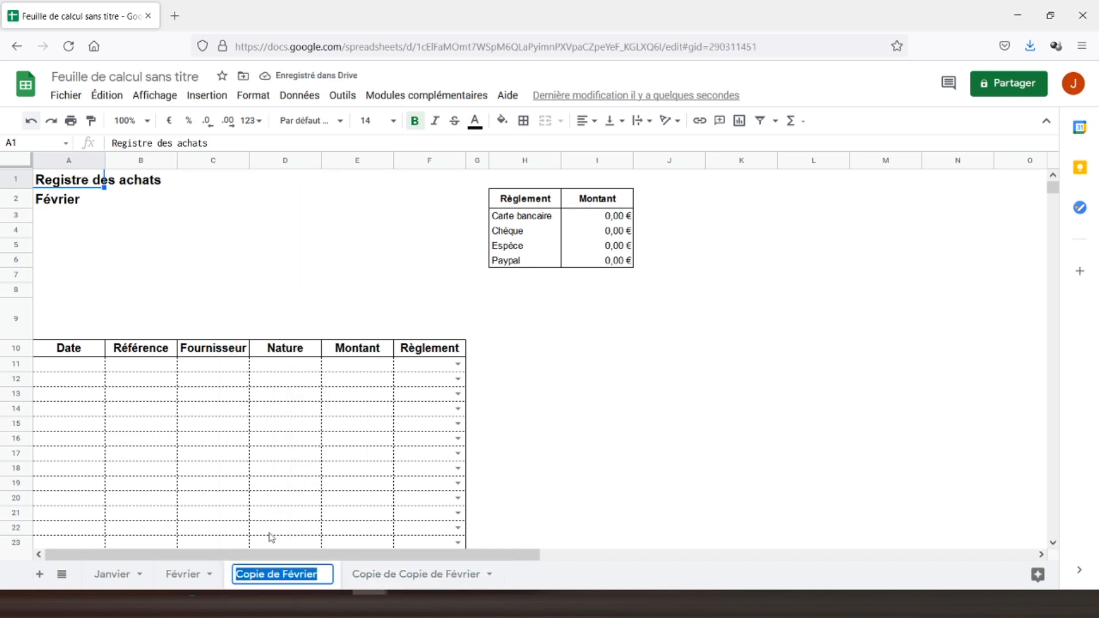
{"action": "type", "text": "Mars"}
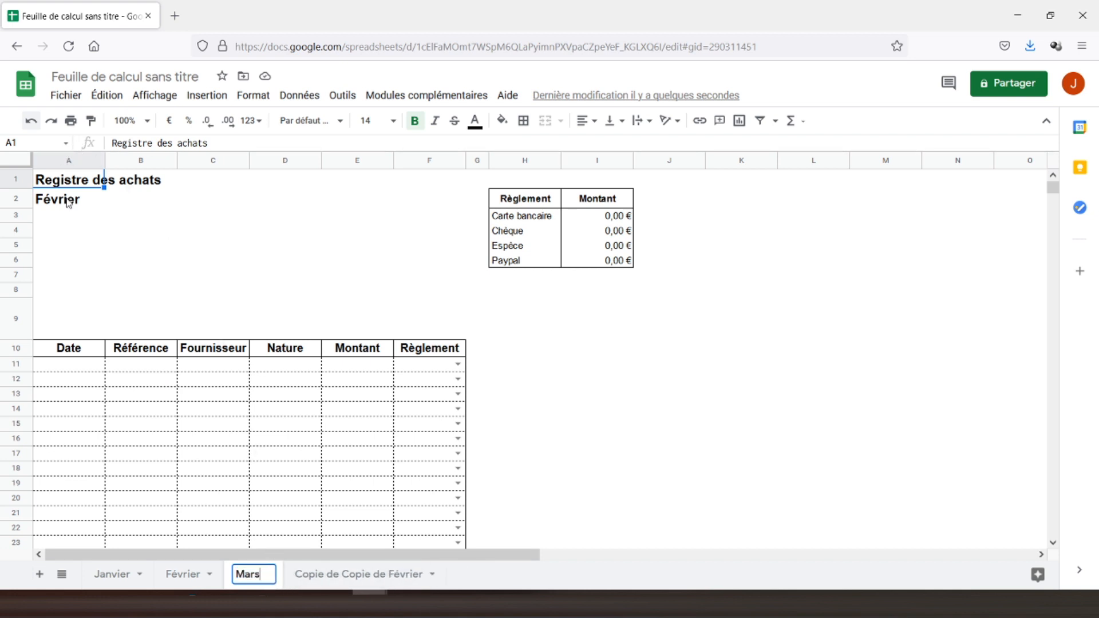
{"action": "left_click", "coordinate": [69, 201]}
{"action": "type", "text": "Mars"}
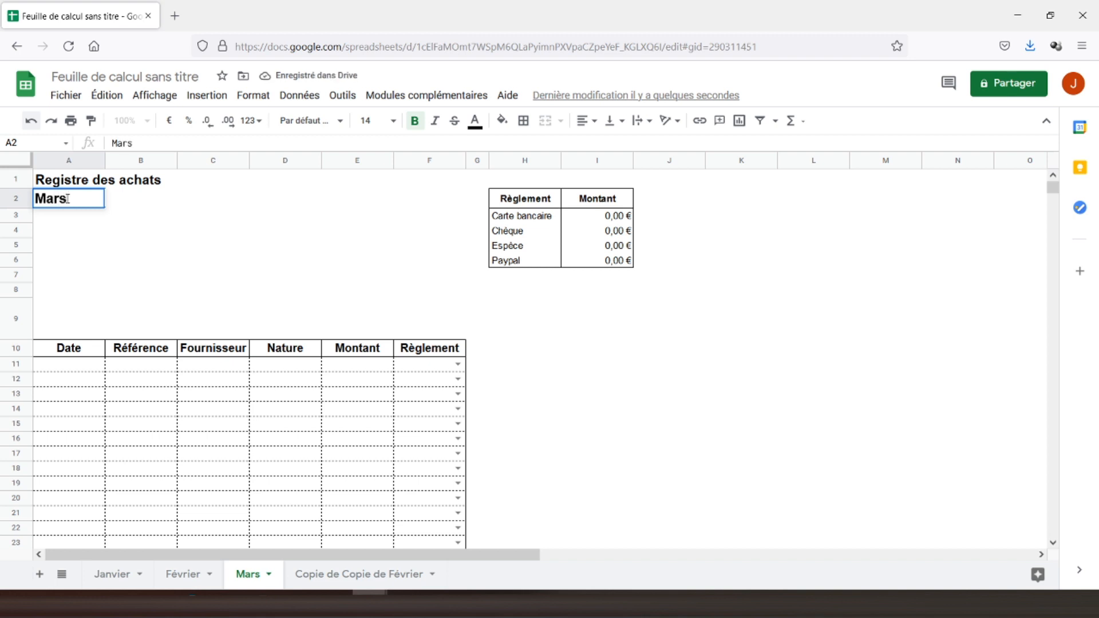
{"action": "key", "text": "Return"}
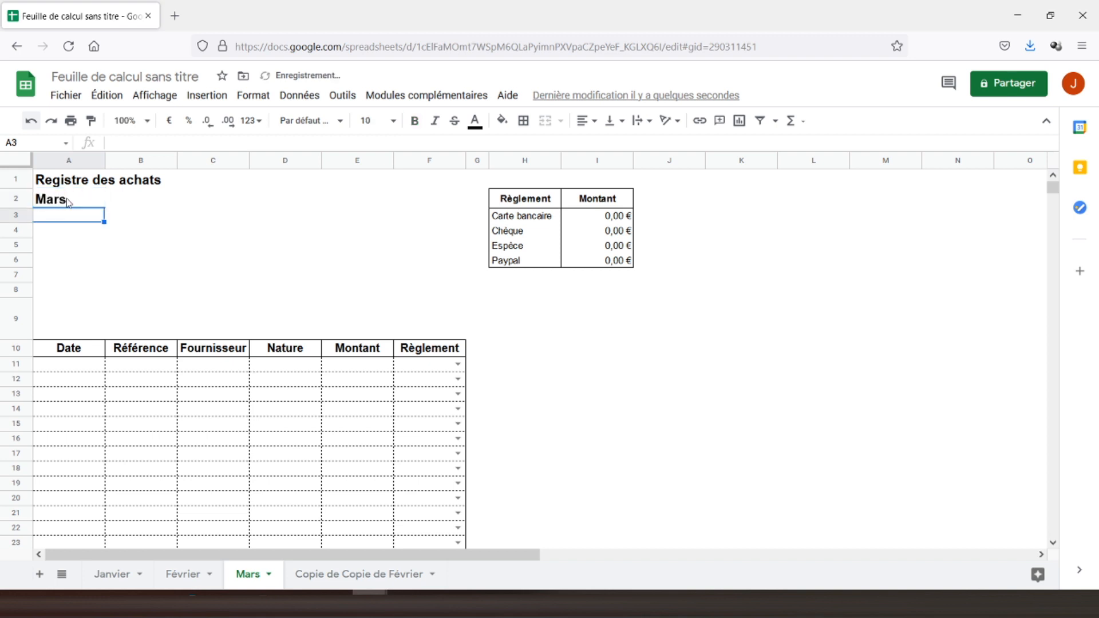
{"action": "left_click", "coordinate": [70, 182]}
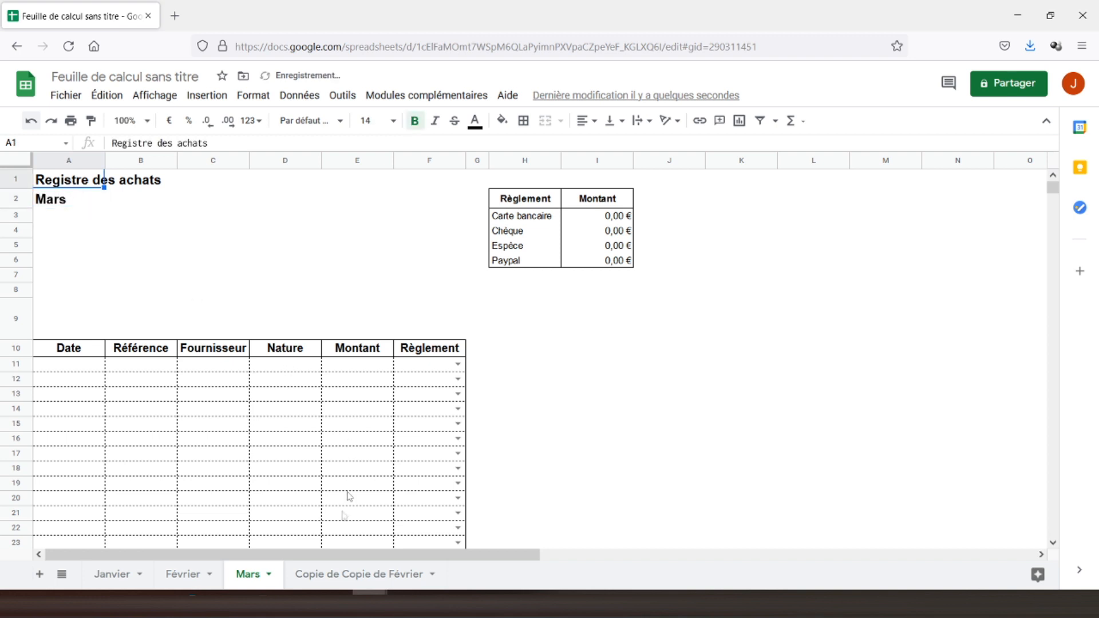
Rename the Copie de Copie de Février sheet as Avril and change its month heading in A2 to Avril.
{"action": "left_click", "coordinate": [351, 575]}
{"action": "right_click", "coordinate": [352, 574]}
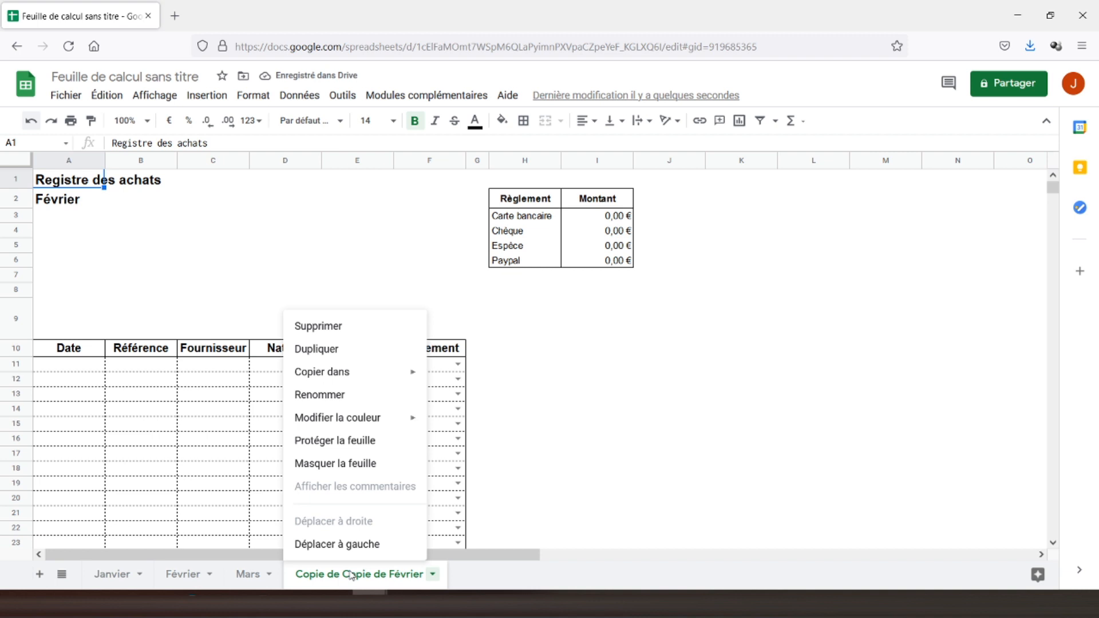
{"action": "left_click", "coordinate": [331, 397]}
{"action": "type", "text": "Avril"}
{"action": "key", "text": "Return"}
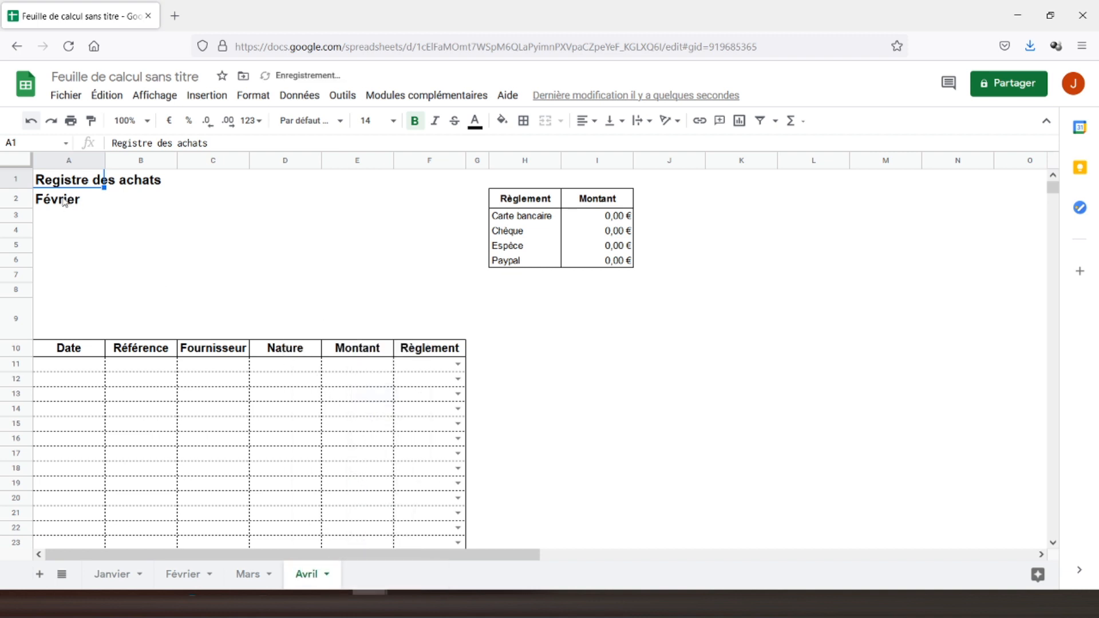
{"action": "left_click", "coordinate": [65, 201]}
{"action": "type", "text": "Avril"}
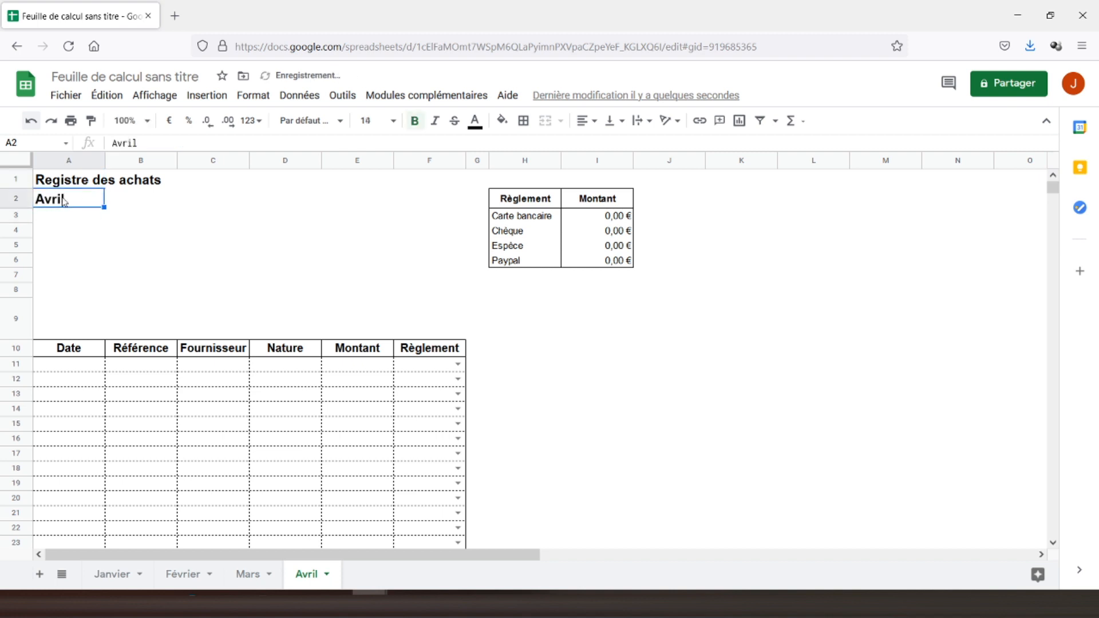
{"action": "key", "text": "Up"}
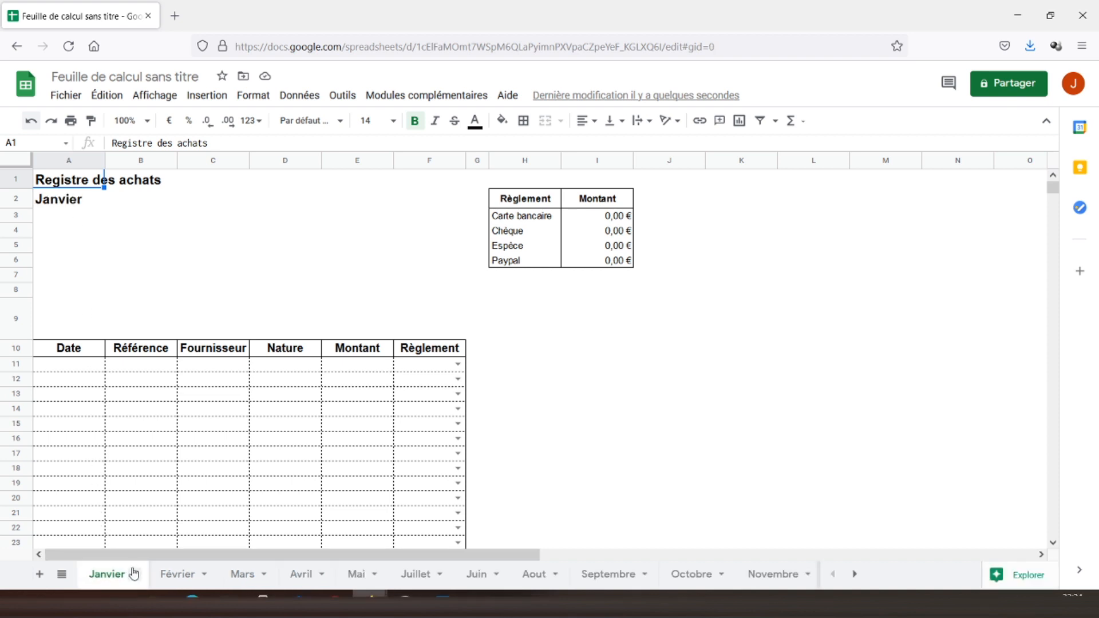
Look through the Février, Mars, Avril, Novembre and Décembre sheets to check their month headings.
{"action": "left_click", "coordinate": [175, 576]}
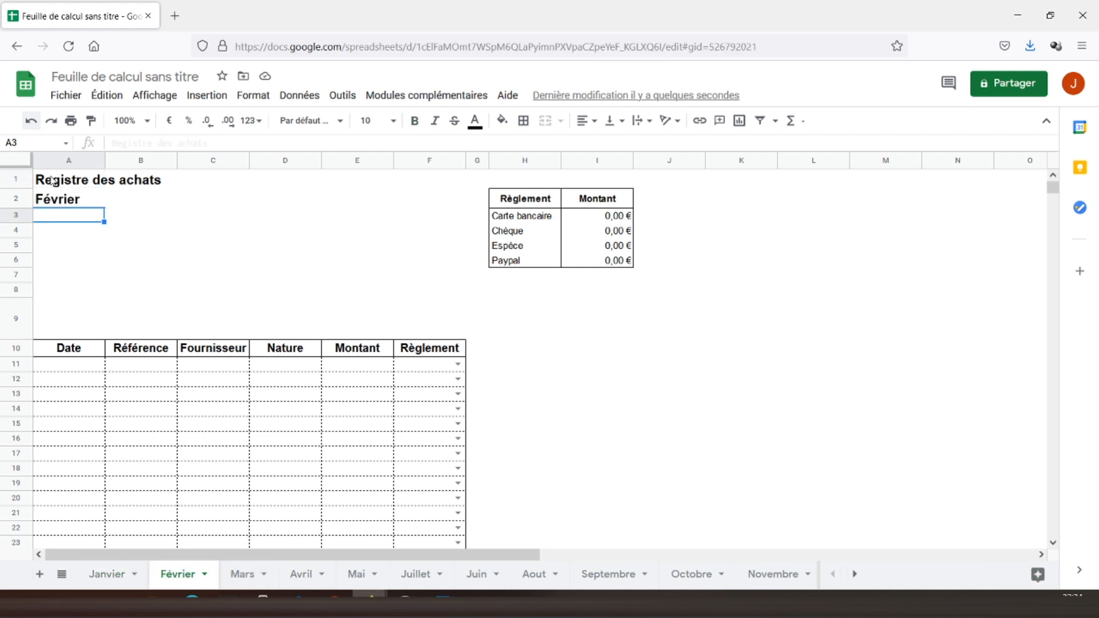
{"action": "left_click", "coordinate": [243, 575]}
{"action": "left_click", "coordinate": [301, 576]}
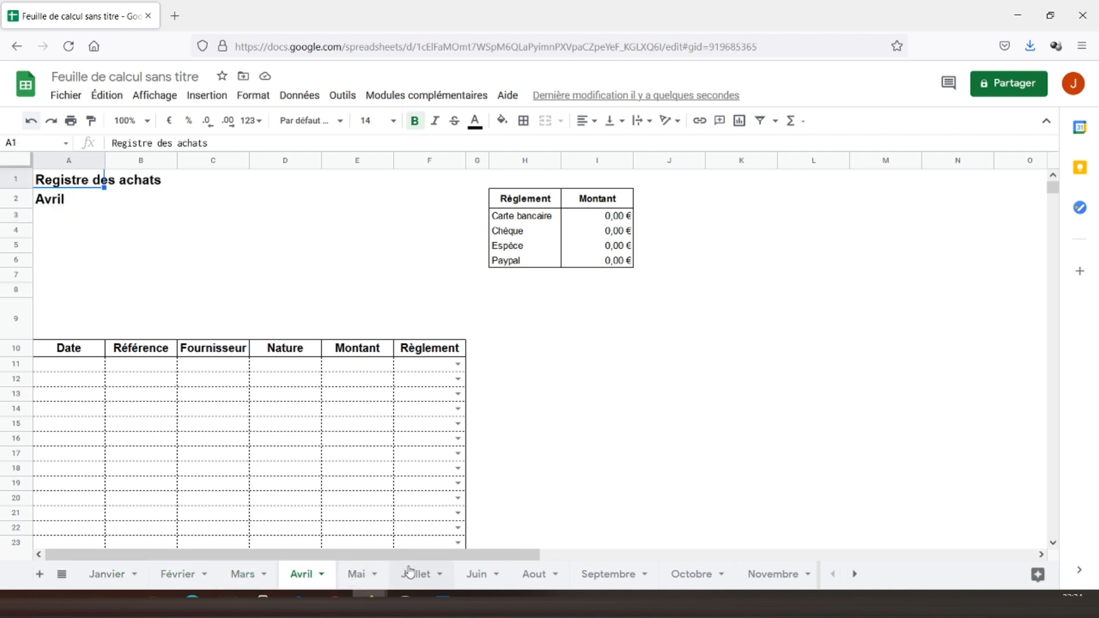
{"action": "left_click", "coordinate": [793, 580]}
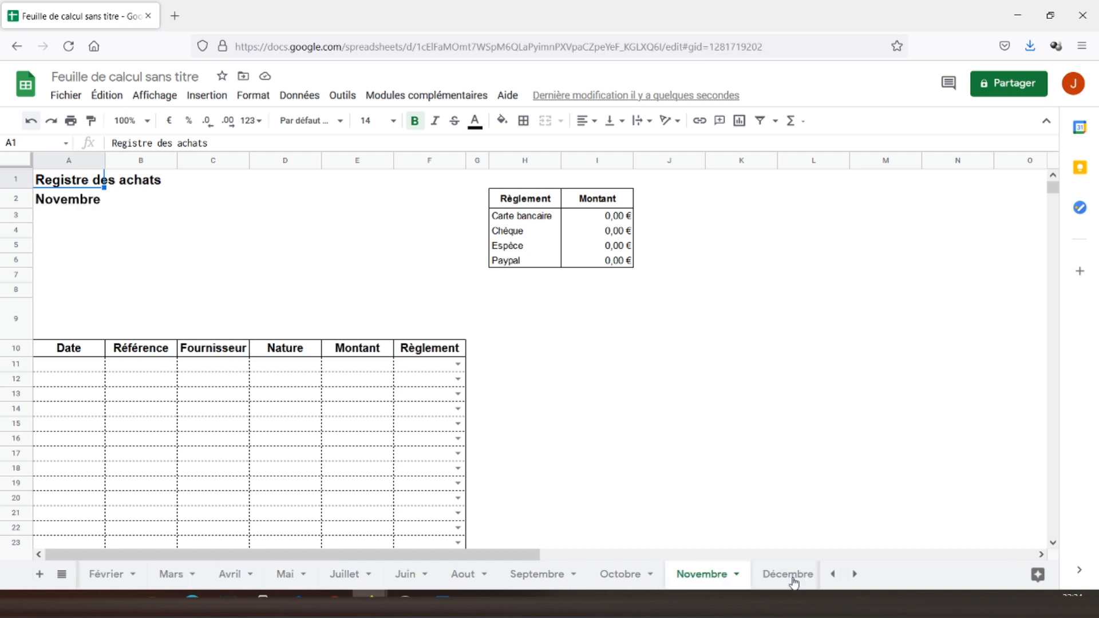
{"action": "left_click", "coordinate": [785, 583]}
{"action": "left_click", "coordinate": [62, 182]}
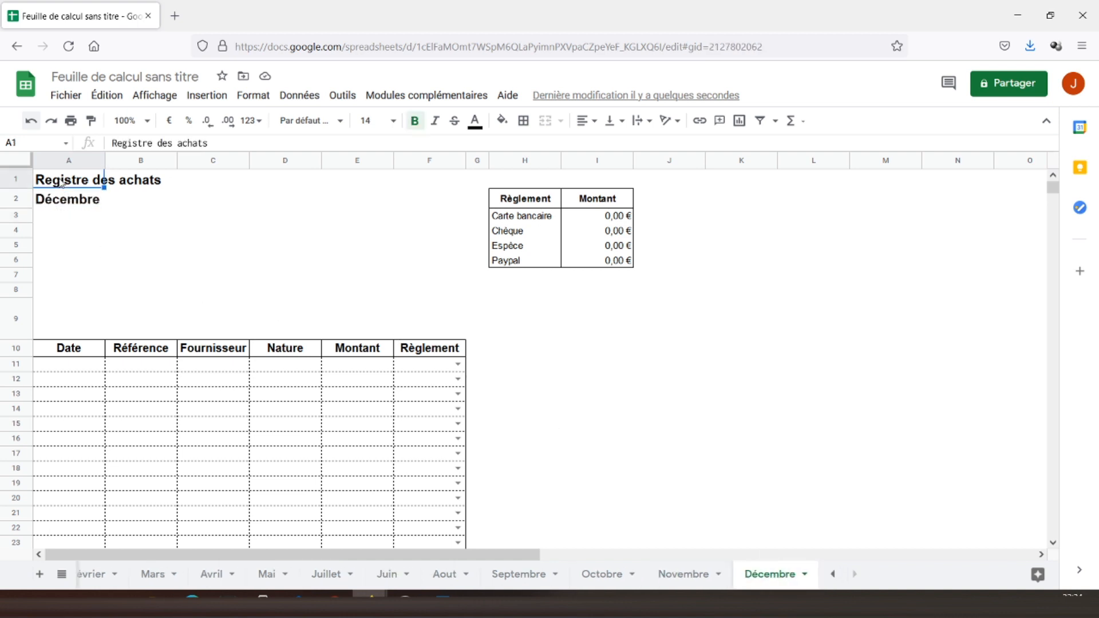
Open the print preview for only the purchase table A10:F1000 of the Décembre sheet.
{"action": "left_click", "coordinate": [53, 352]}
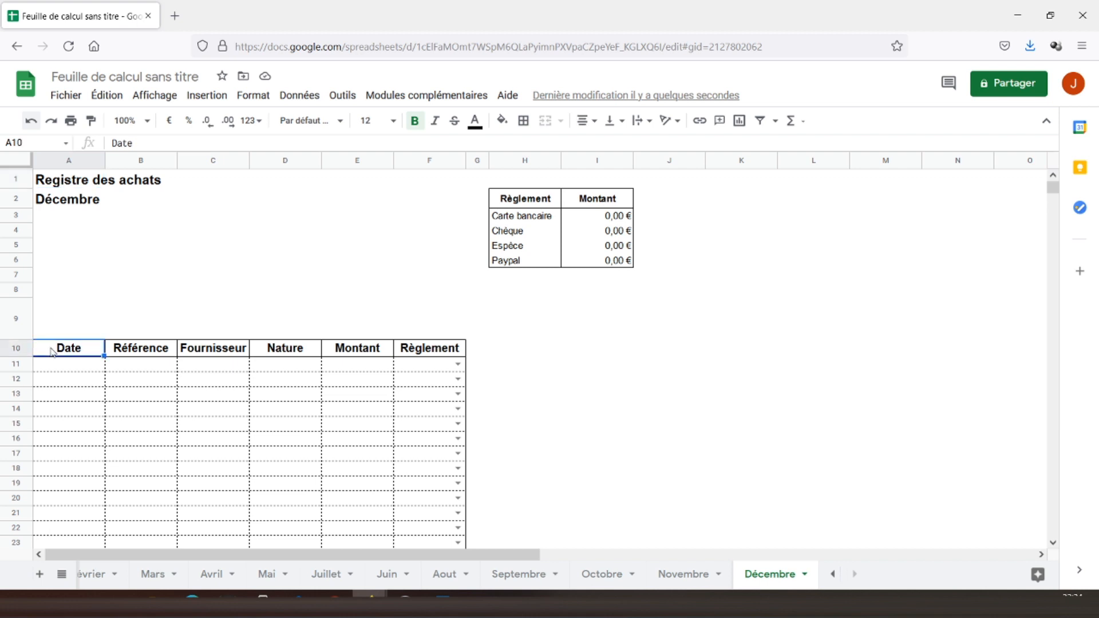
{"action": "key", "text": "shift+Right"}
{"action": "key", "text": "shift+Right"}
{"action": "key", "text": "shift+Right"}
{"action": "key", "text": "shift+Right"}
{"action": "key", "text": "shift+Right"}
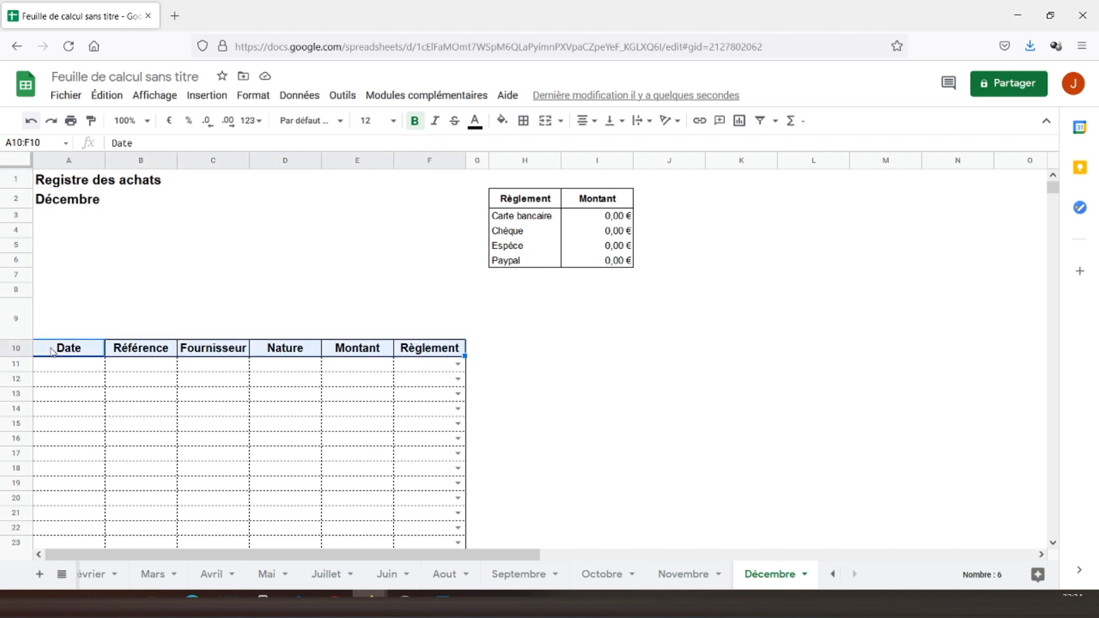
{"action": "key", "text": "ctrl+shift+Down"}
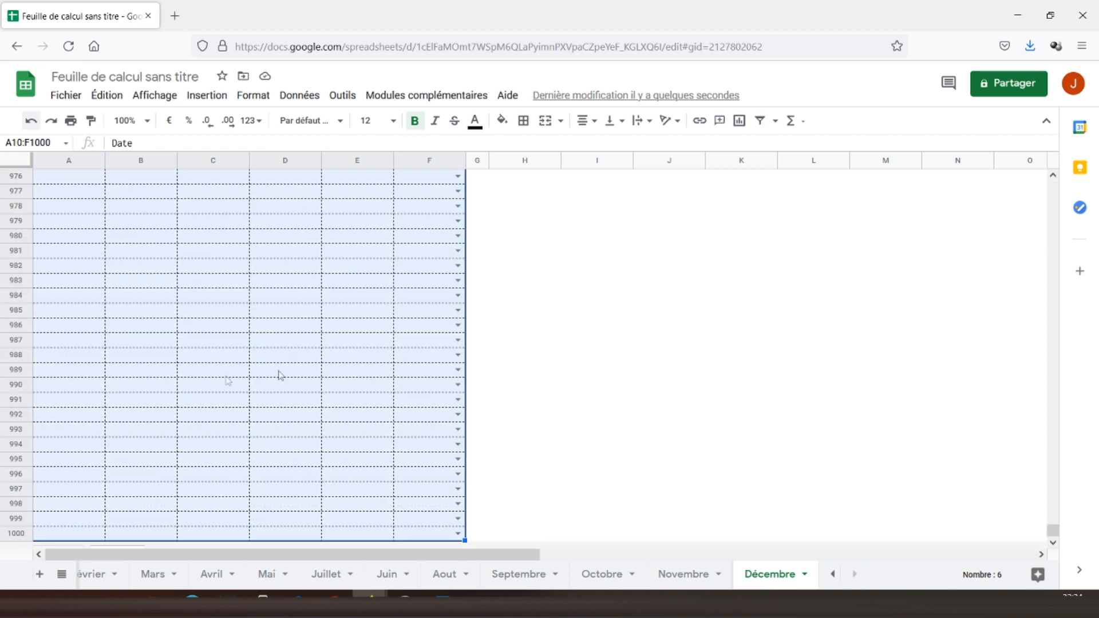
{"action": "left_click", "coordinate": [71, 120]}
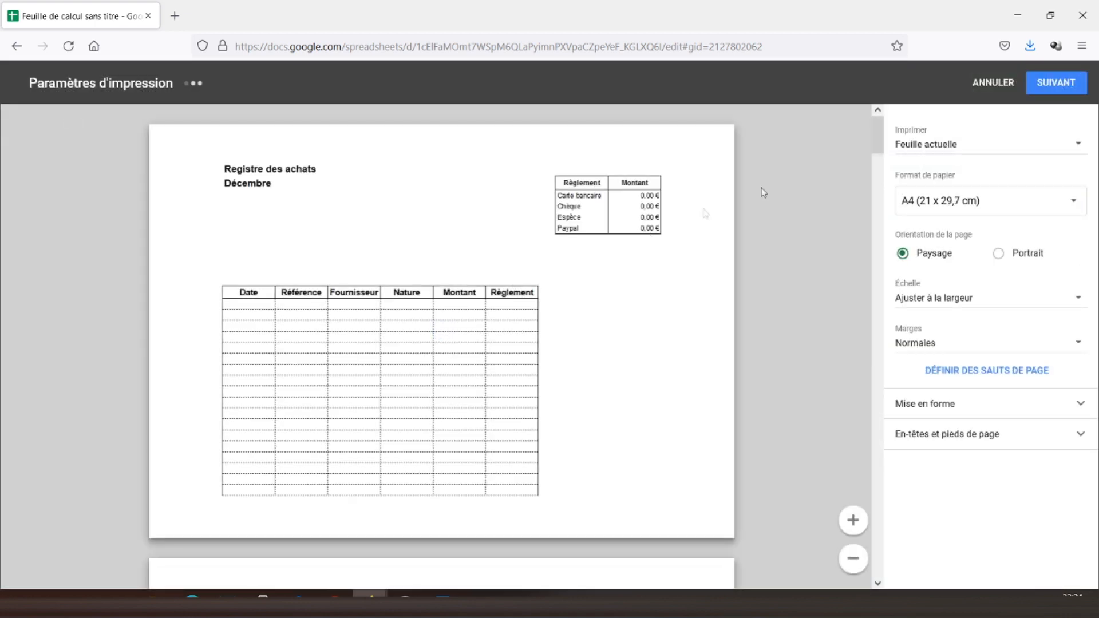
{"action": "left_click", "coordinate": [983, 154]}
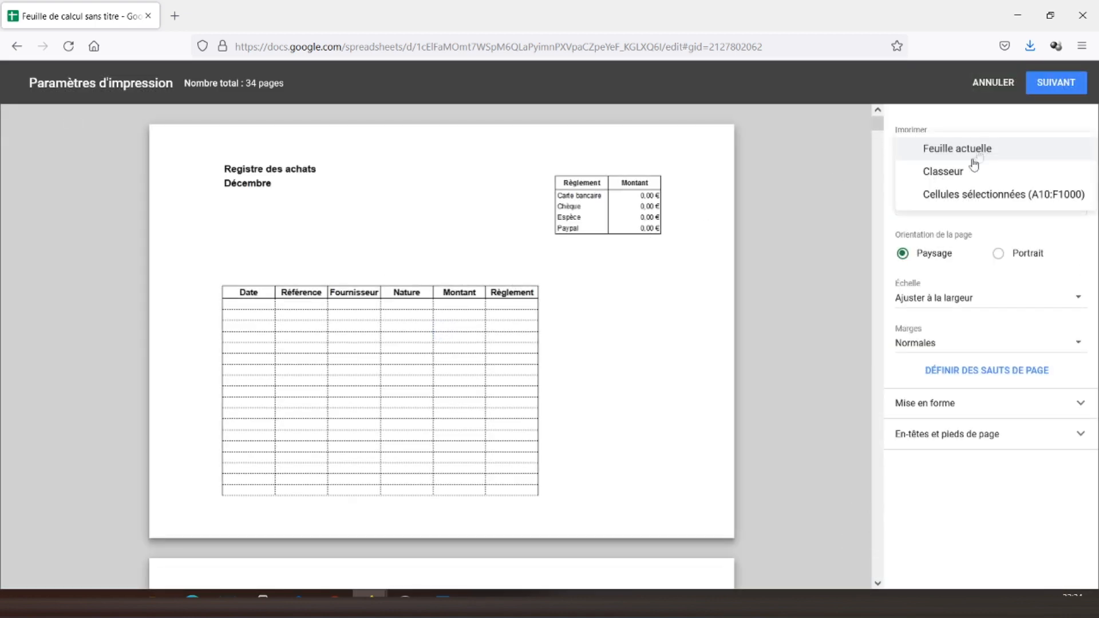
{"action": "left_click", "coordinate": [973, 195]}
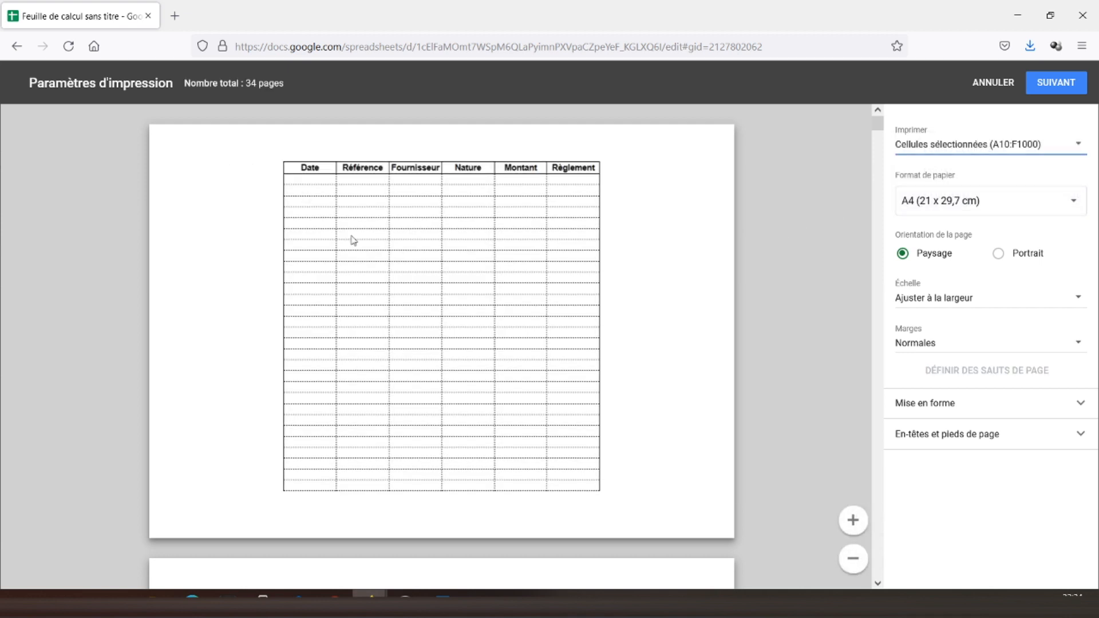
Try portrait orientation in the print preview, then cancel printing and return to cell A1.
{"action": "left_click", "coordinate": [998, 254]}
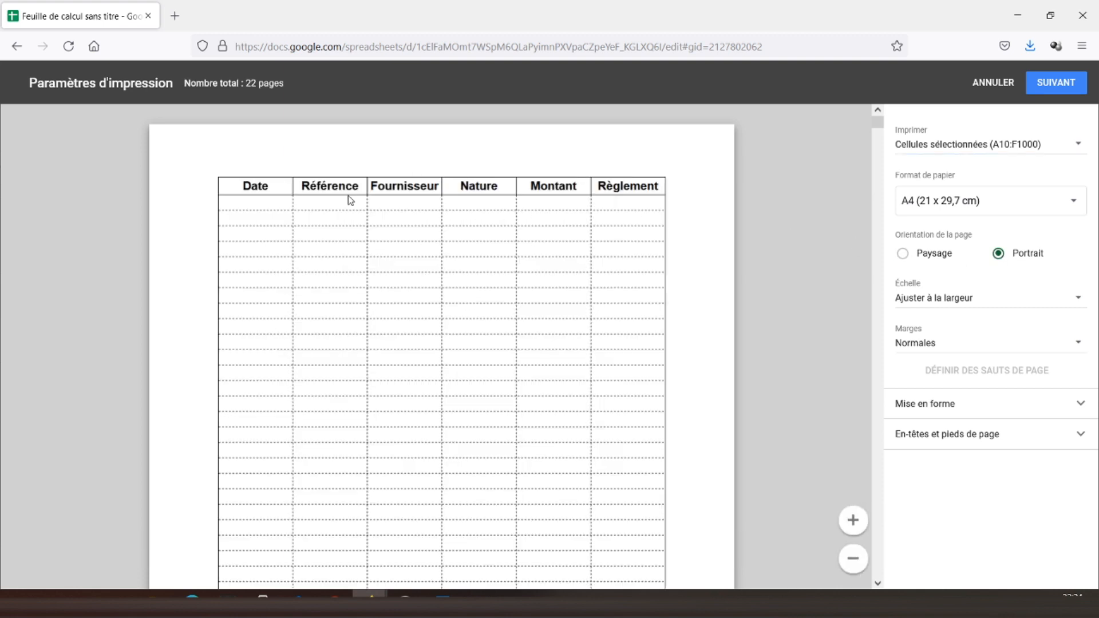
{"action": "left_click", "coordinate": [986, 90]}
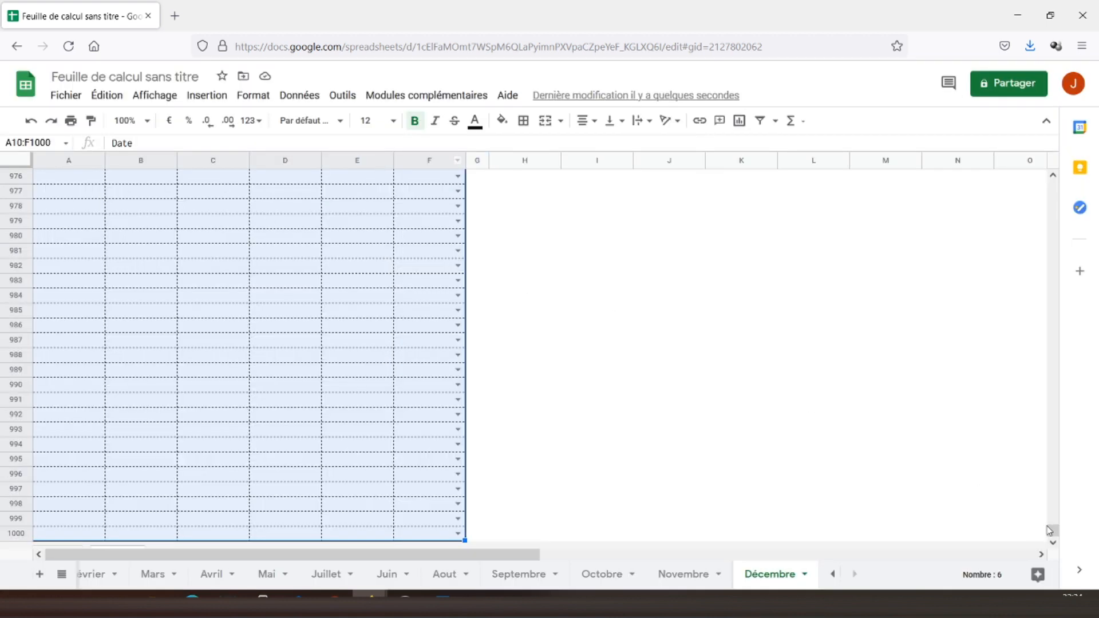
{"action": "left_click_drag", "start_coordinate": [1053, 530], "coordinate": [1052, 181]}
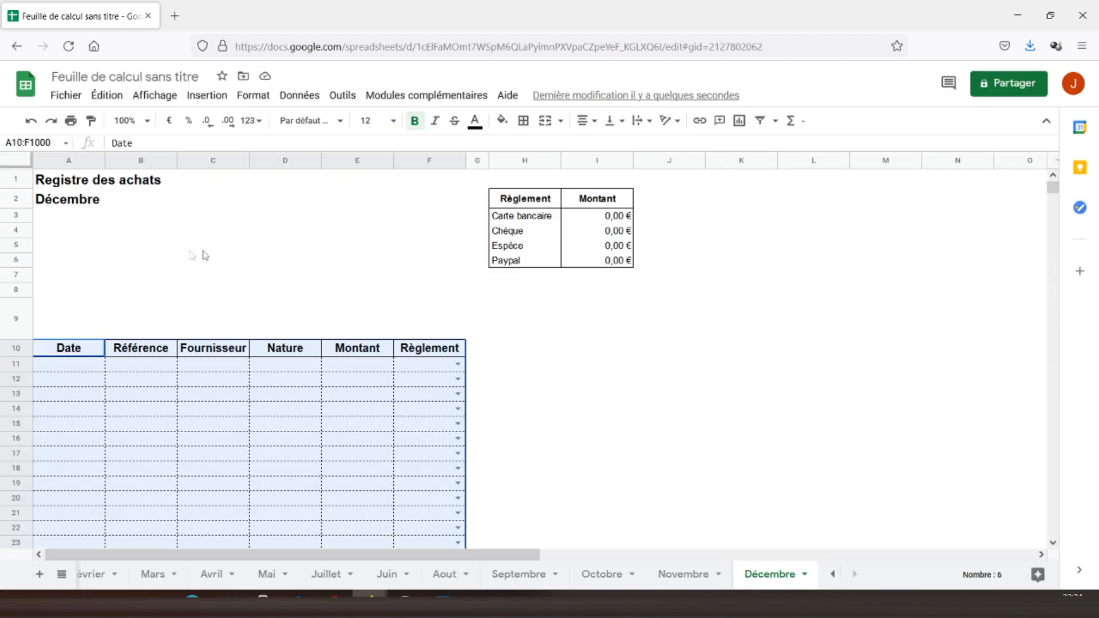
{"action": "left_click", "coordinate": [56, 185]}
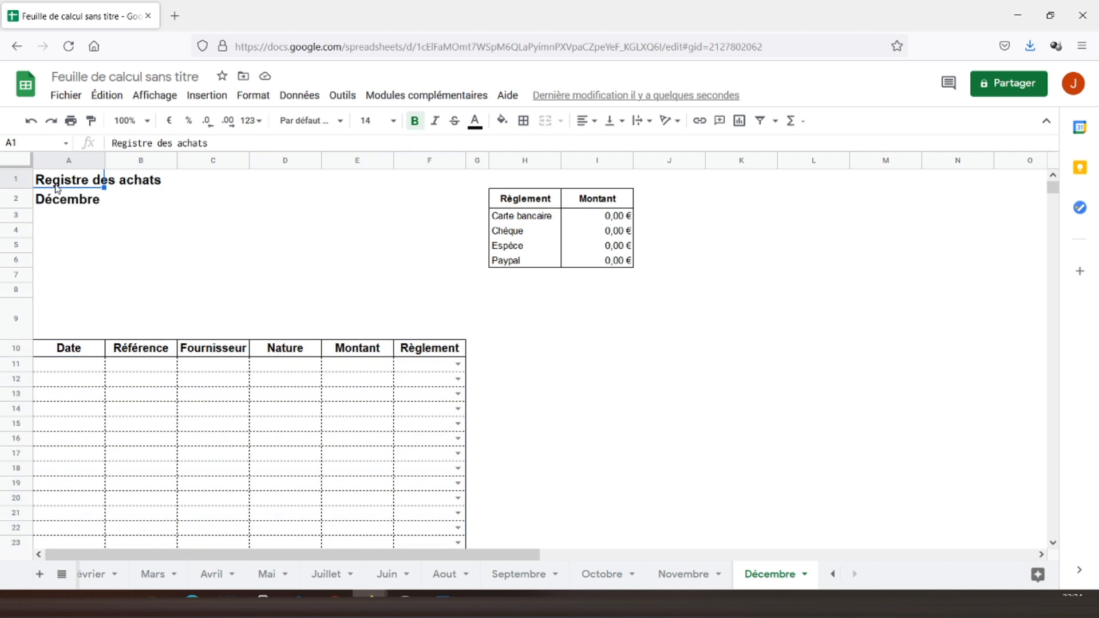